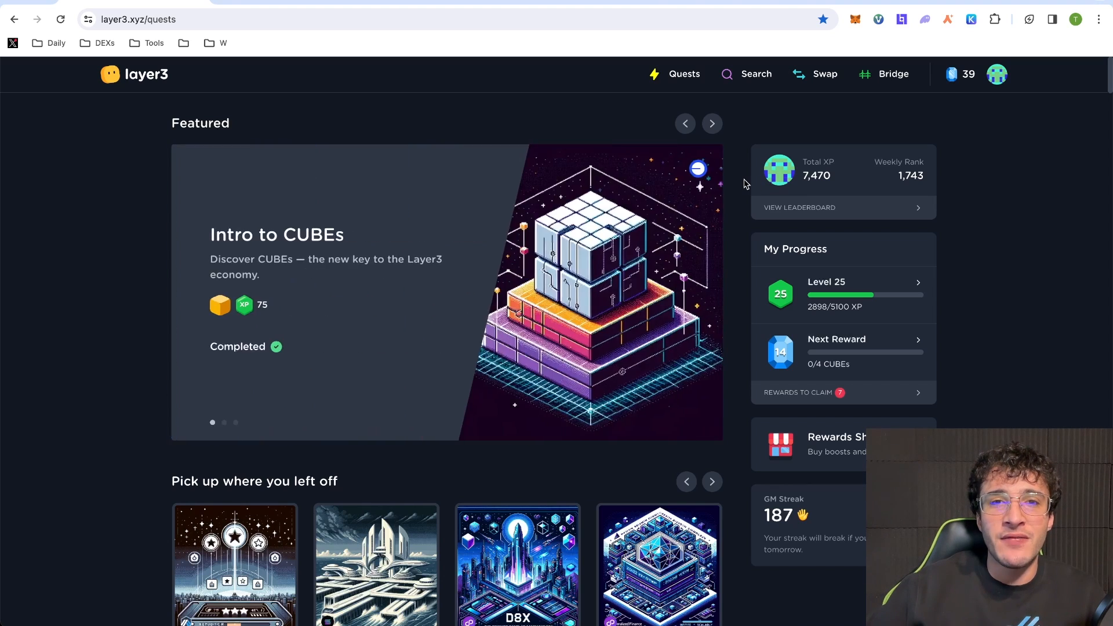
- Open the full Rhino Run - ZetaChain quest collection on Layer3, then go to the ZetaHub tab
scroll(748, 183, "down", 10)
scroll(746, 183, "down", 15)
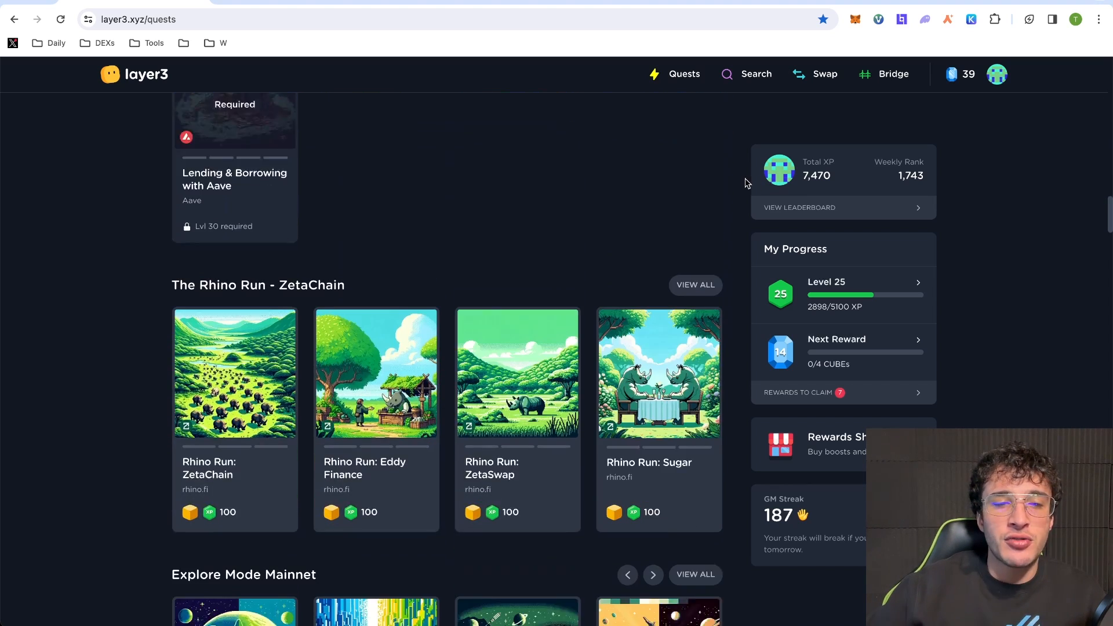
left_click(690, 201)
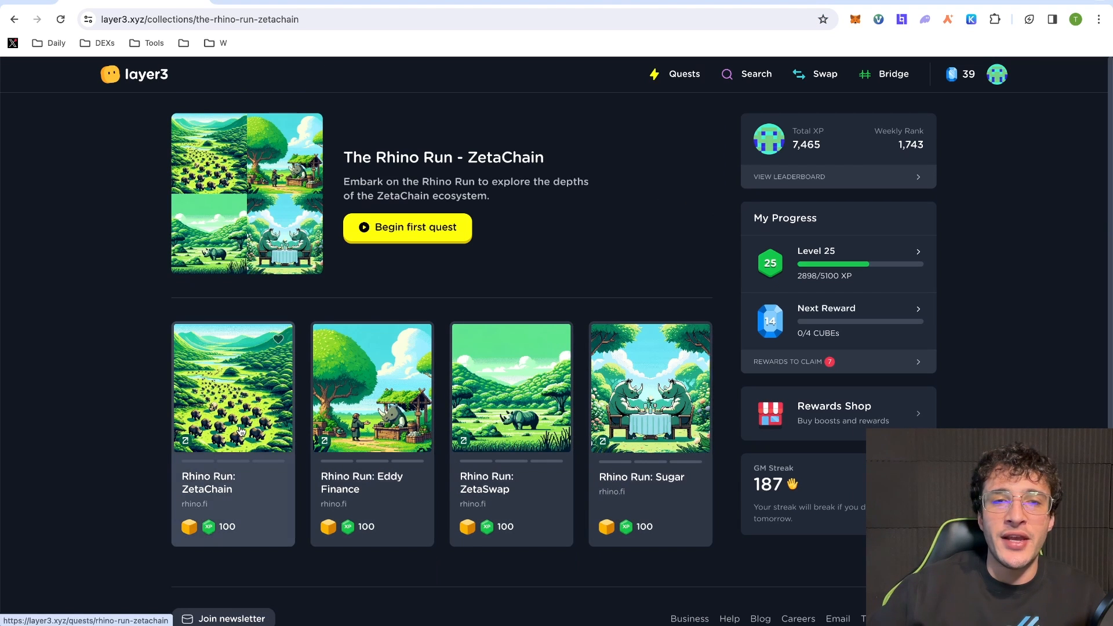
left_click(287, 5)
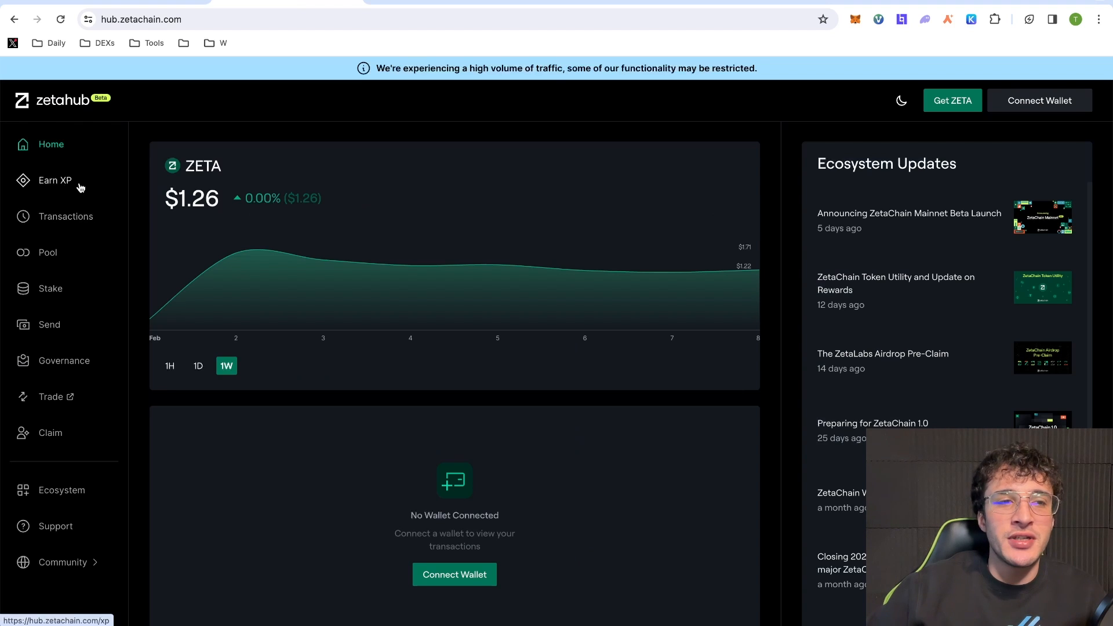
- Open Earn XP and connect the MetaMask Trezor account, switching to the ZetaChain network
left_click(81, 187)
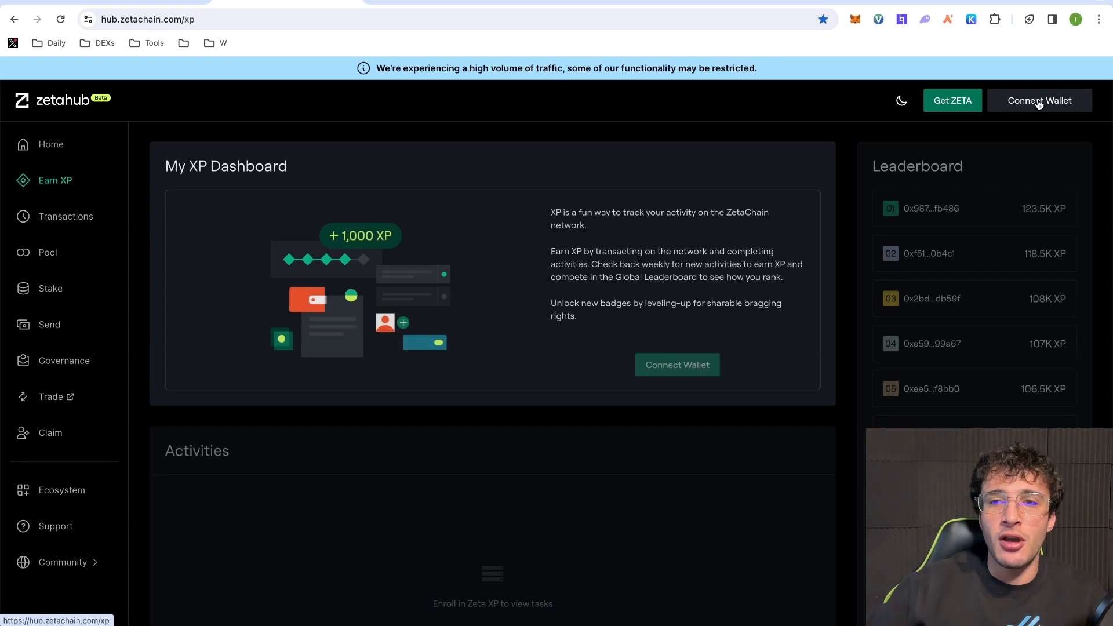
left_click(1037, 110)
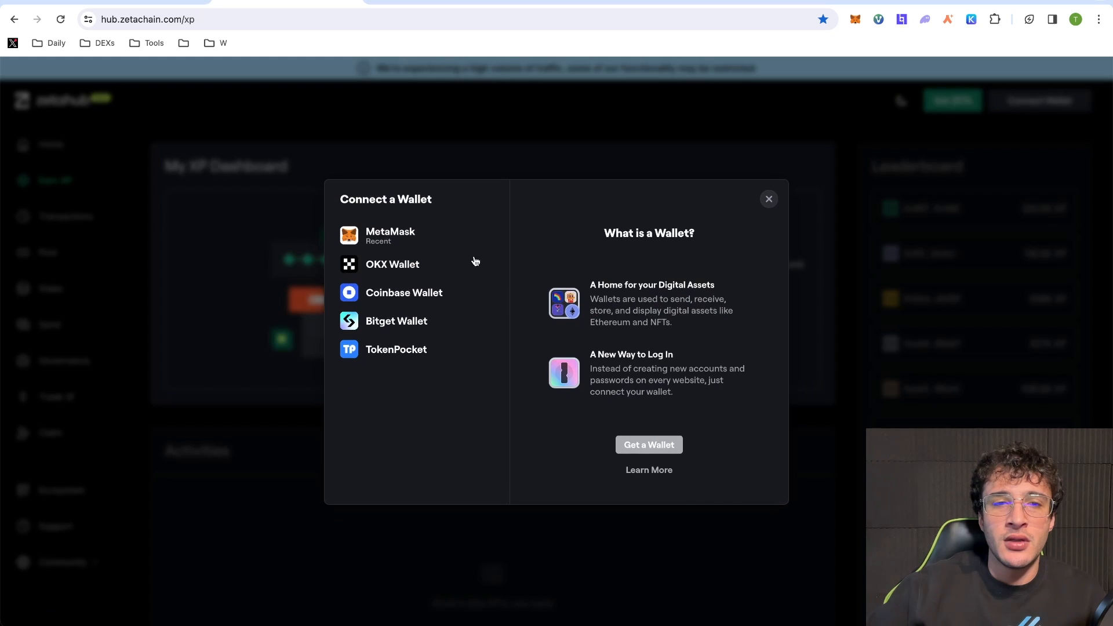
left_click(421, 241)
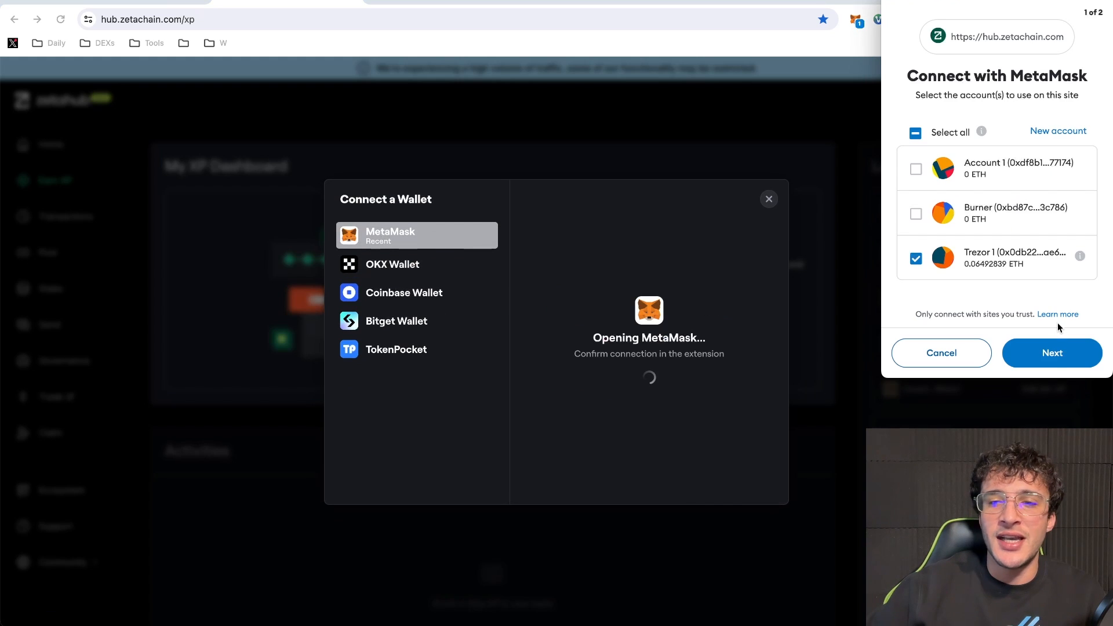
left_click(1055, 359)
left_click(1052, 358)
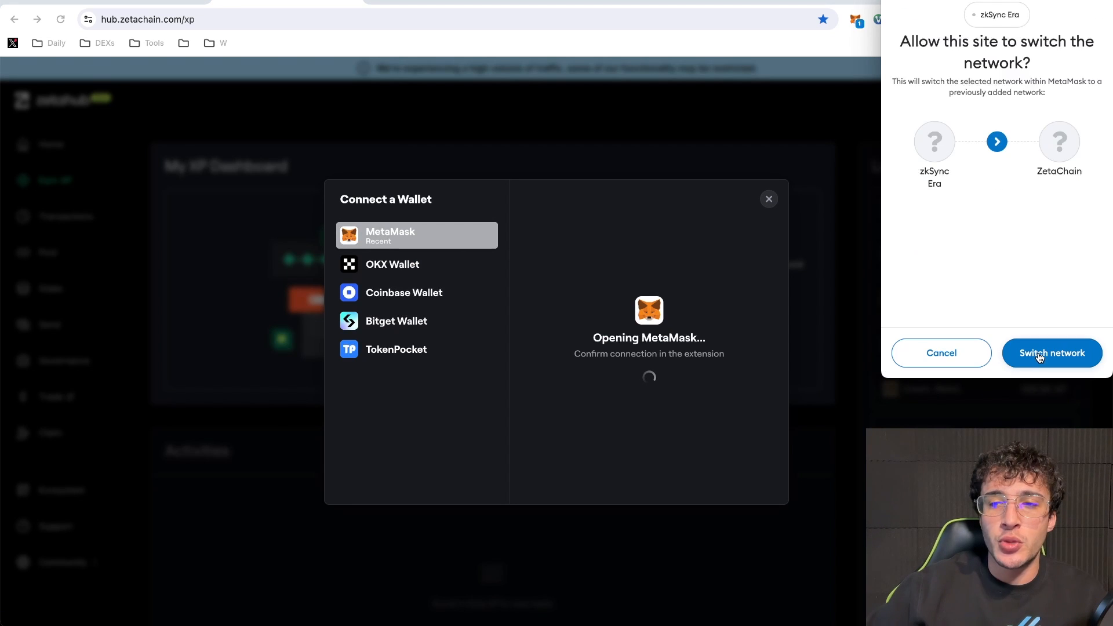
left_click(1036, 355)
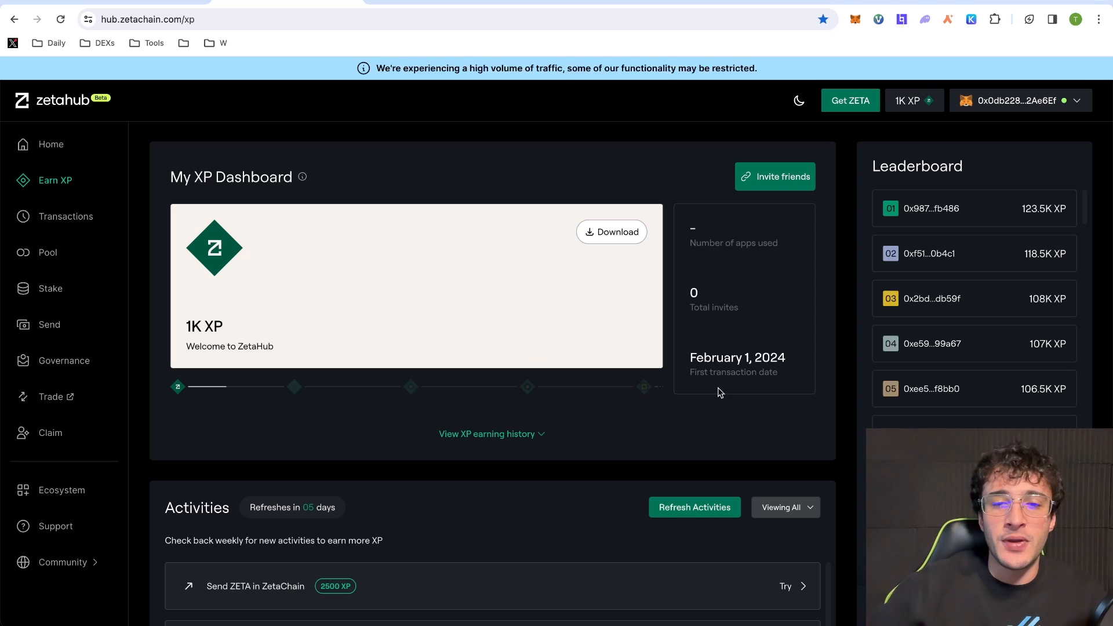
- Browse the XP activities list and start the Send ZETA in ZetaChain activity
scroll(696, 322, "down", 1)
scroll(696, 320, "down", 5)
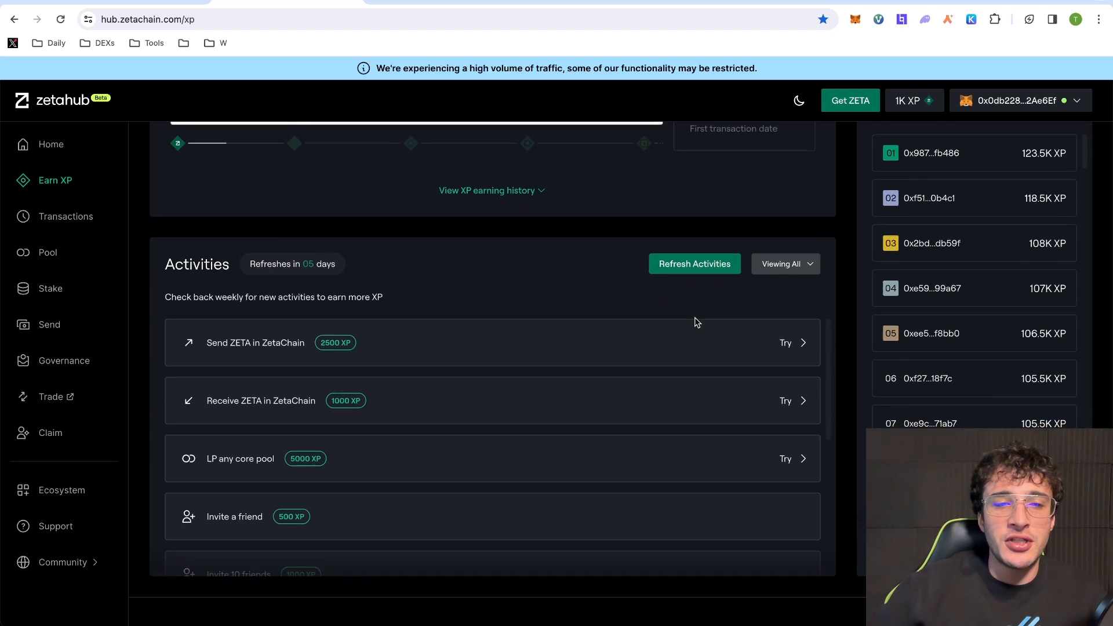
scroll(694, 318, "down", 4)
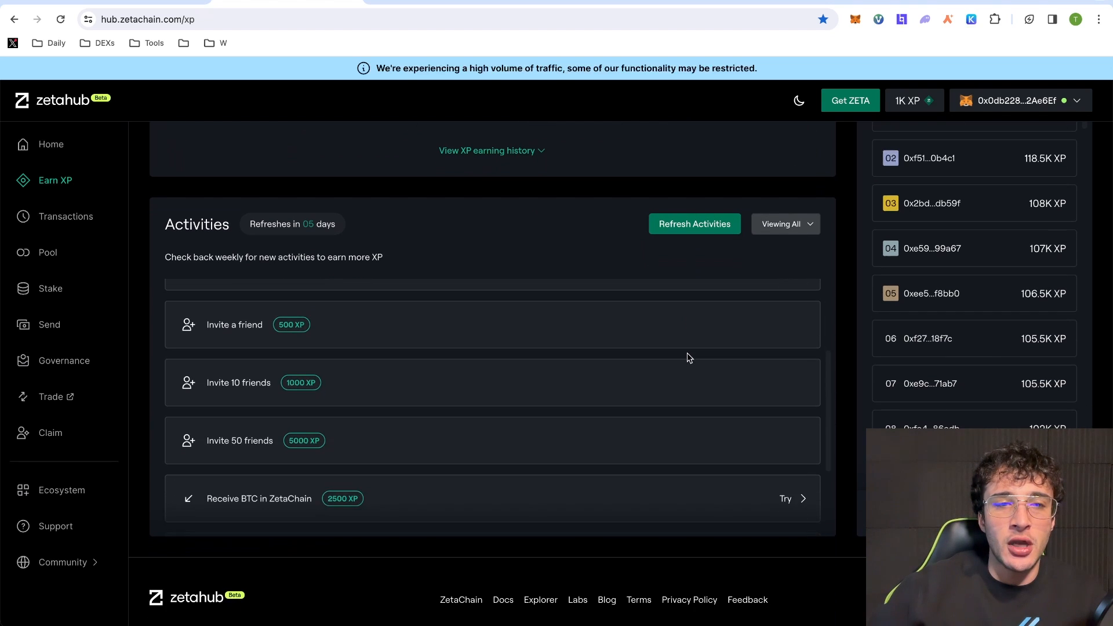
scroll(689, 358, "down", 3)
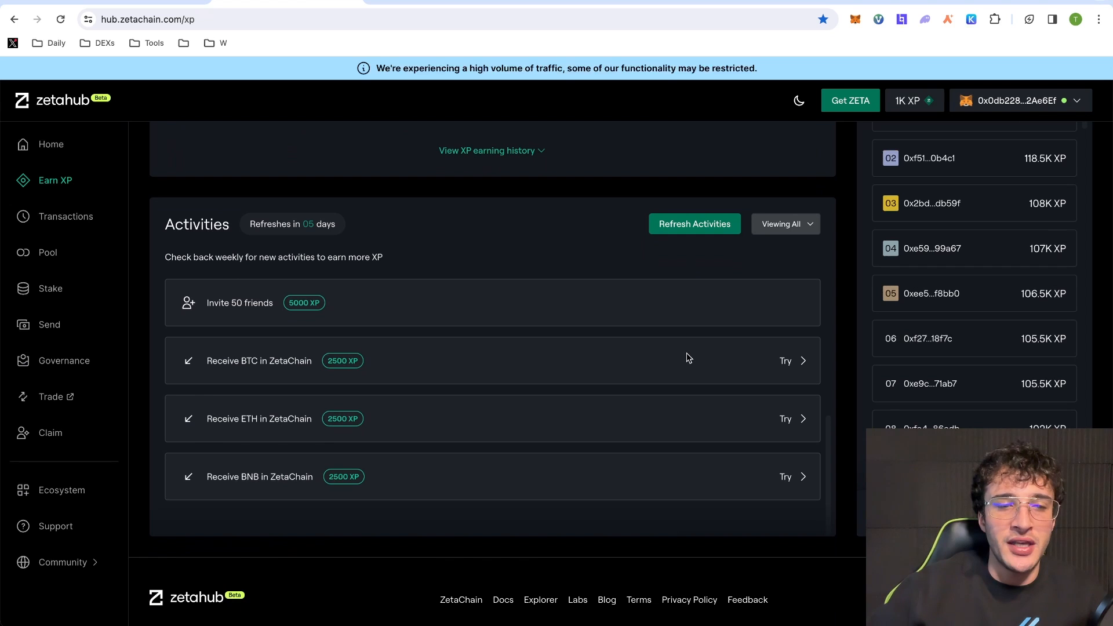
scroll(696, 363, "up", 8)
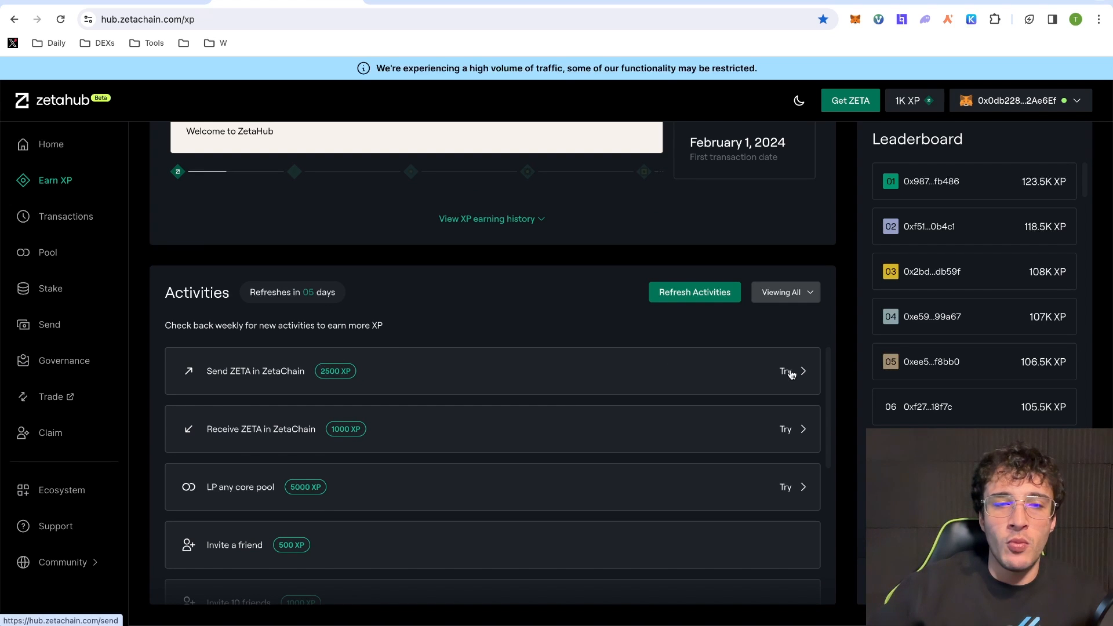
left_click(790, 373)
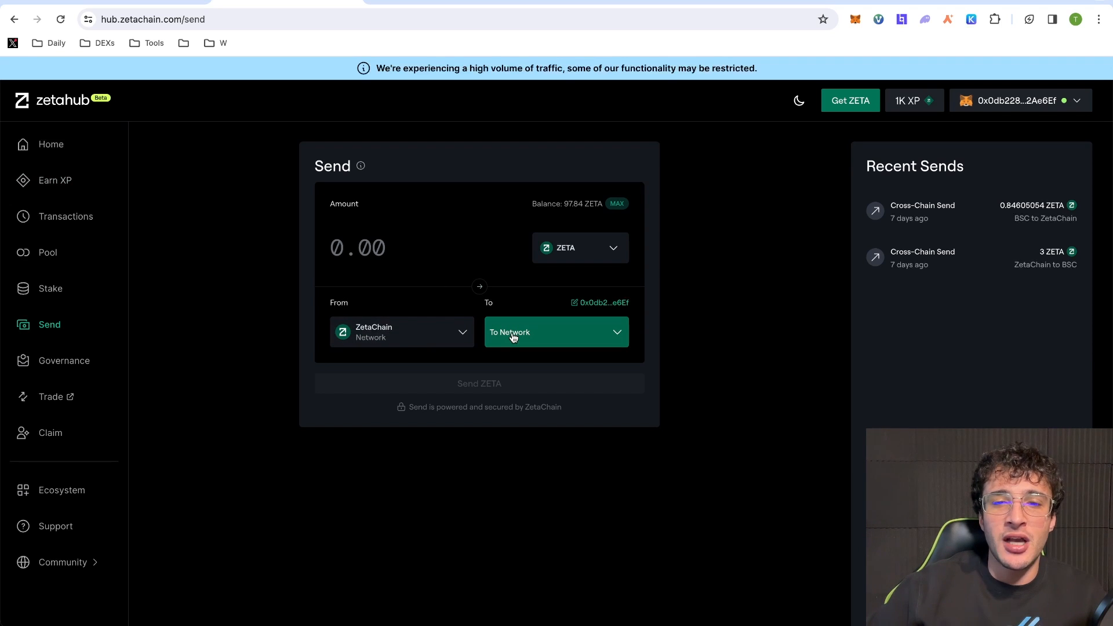
- Set the send destination to BSC and enter an amount of 10.1 ZETA
left_click(539, 338)
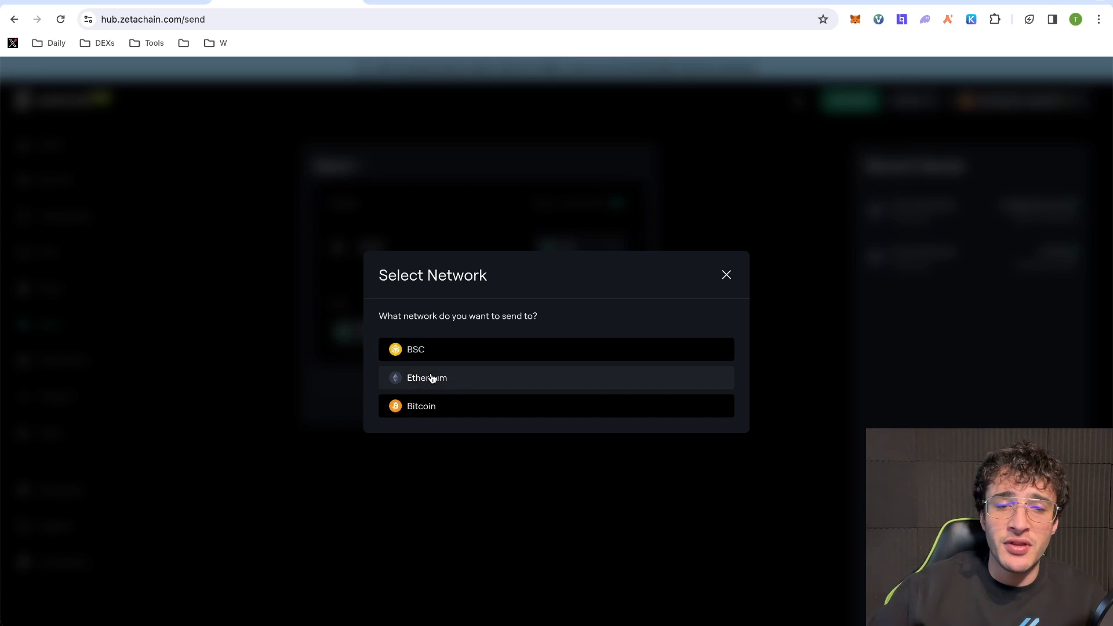
left_click(482, 356)
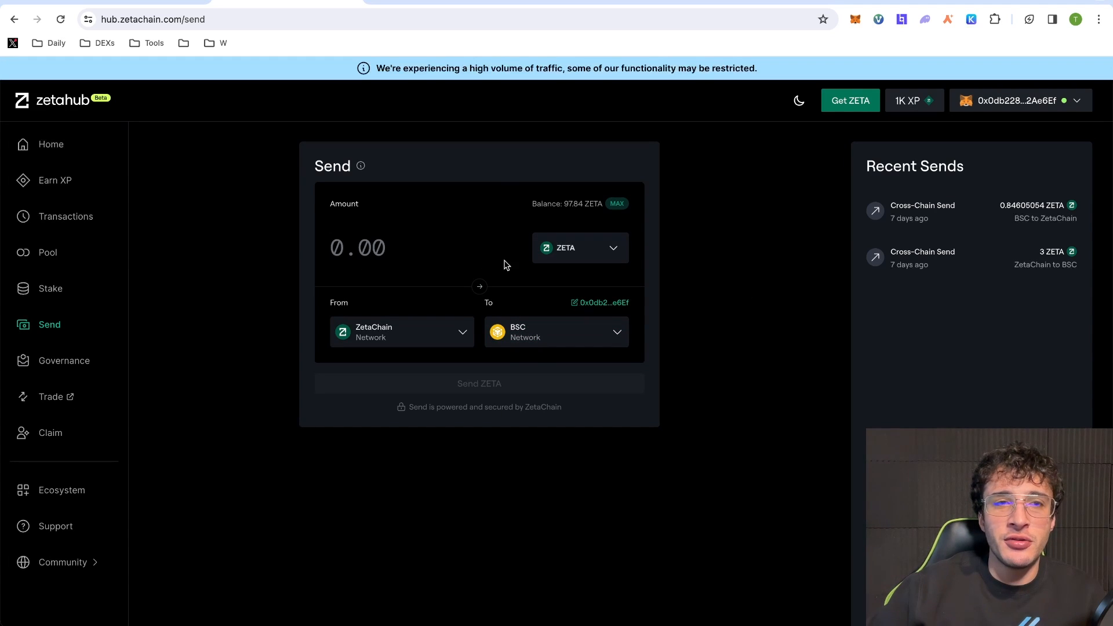
left_click(384, 241)
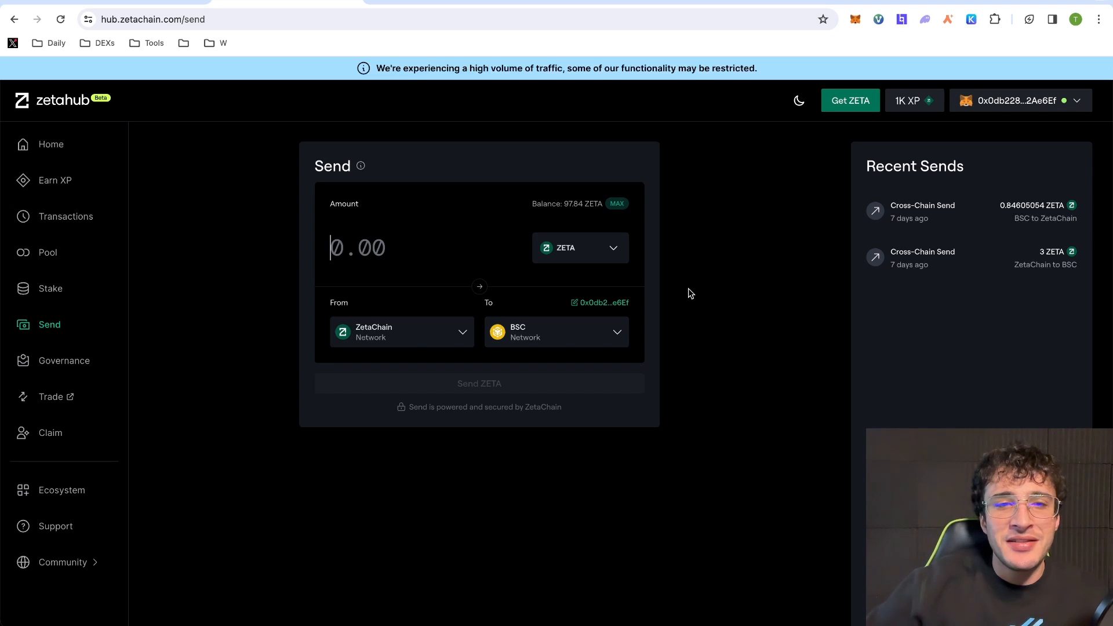
type("1")
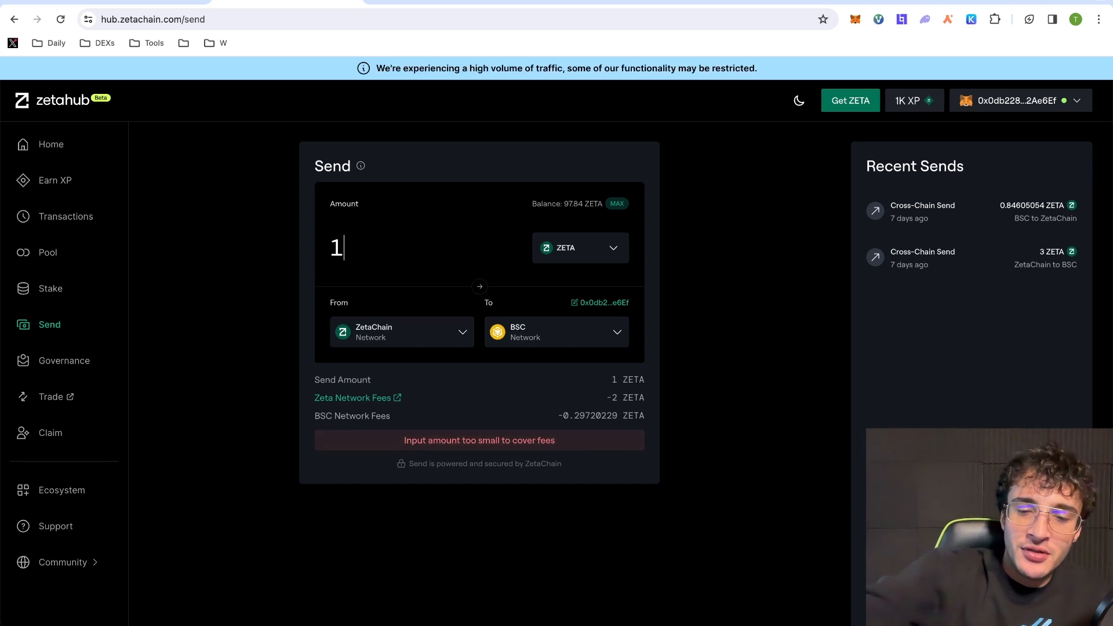
type("0.1")
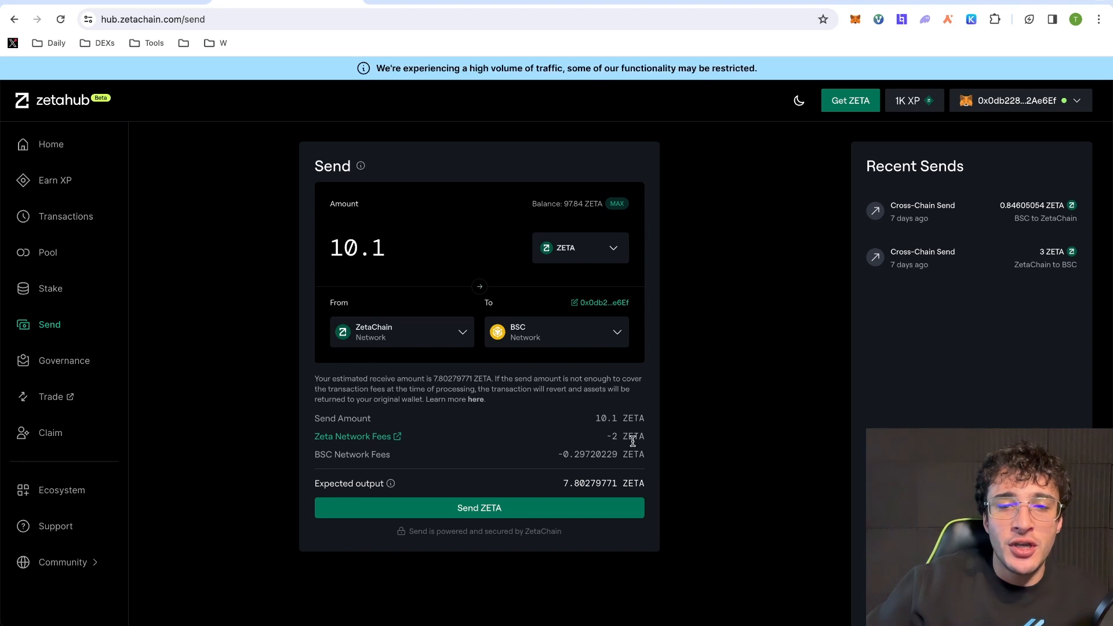
- Submit the 10.1 ZETA send and approve the deposit and token spend in MetaMask
left_click(598, 513)
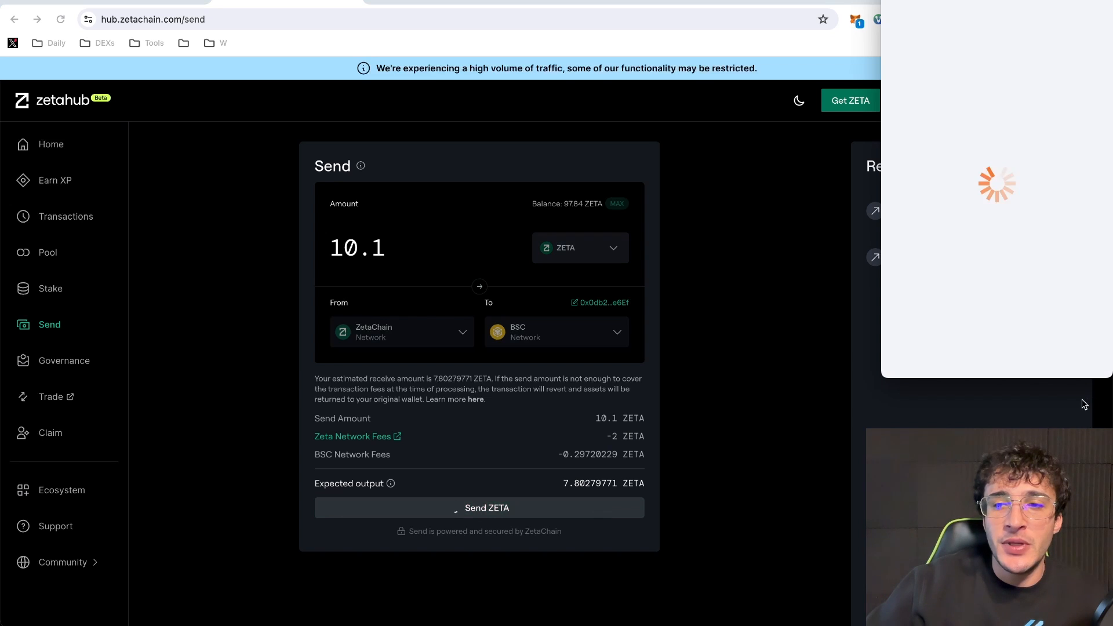
scroll(1089, 295, "down", 2)
left_click(1053, 354)
left_click(1051, 352)
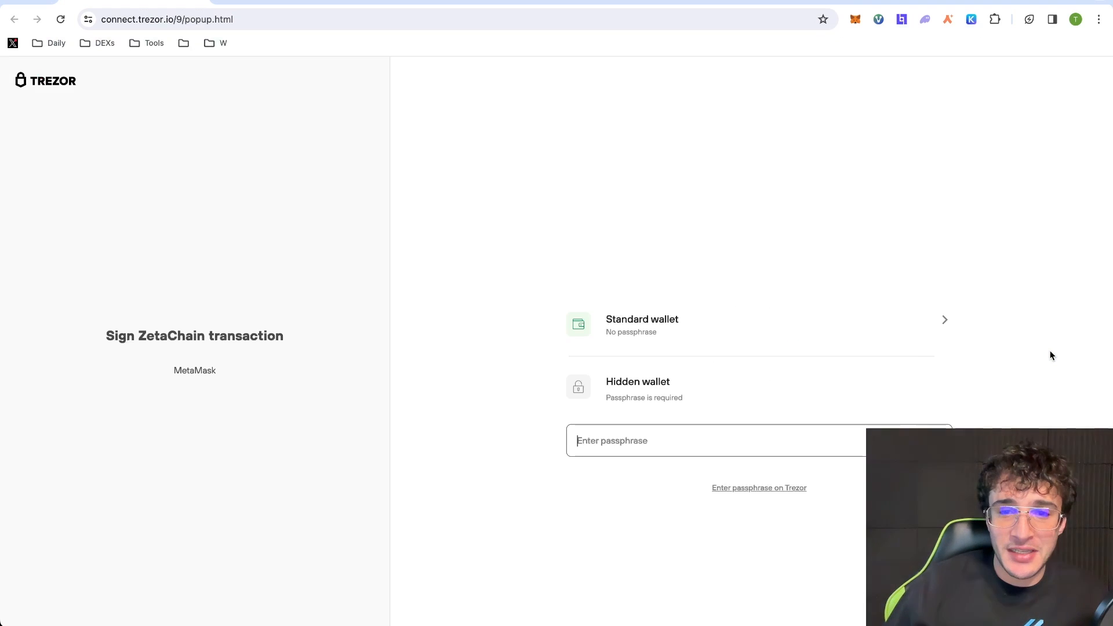
- Unlock the Trezor hidden wallet, confirm both transactions, and review MetaMask activity
left_click(764, 386)
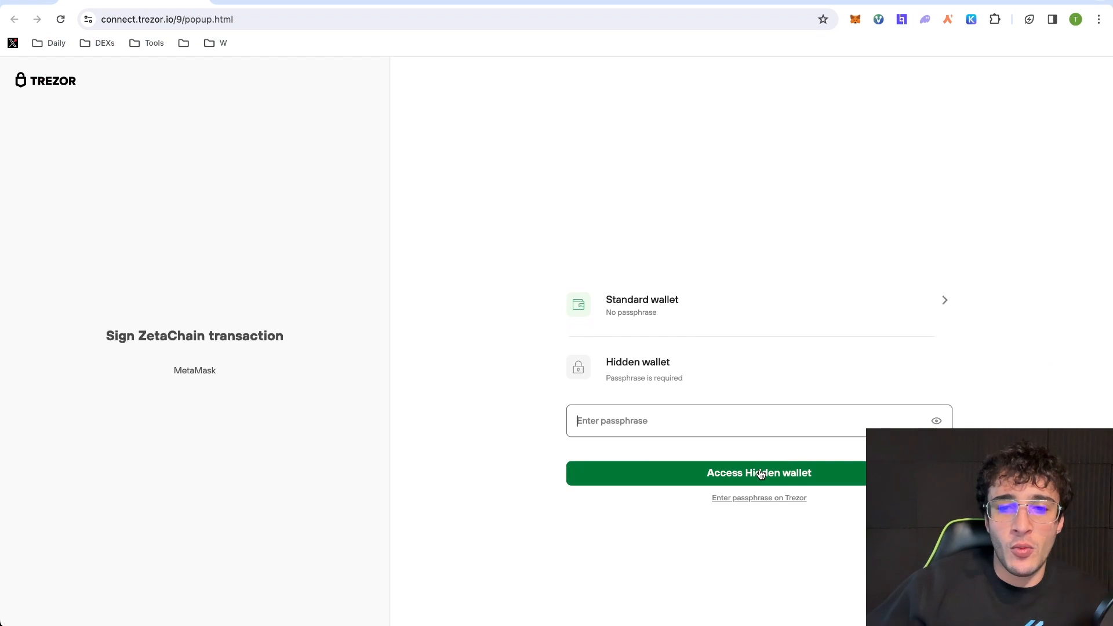
left_click(761, 473)
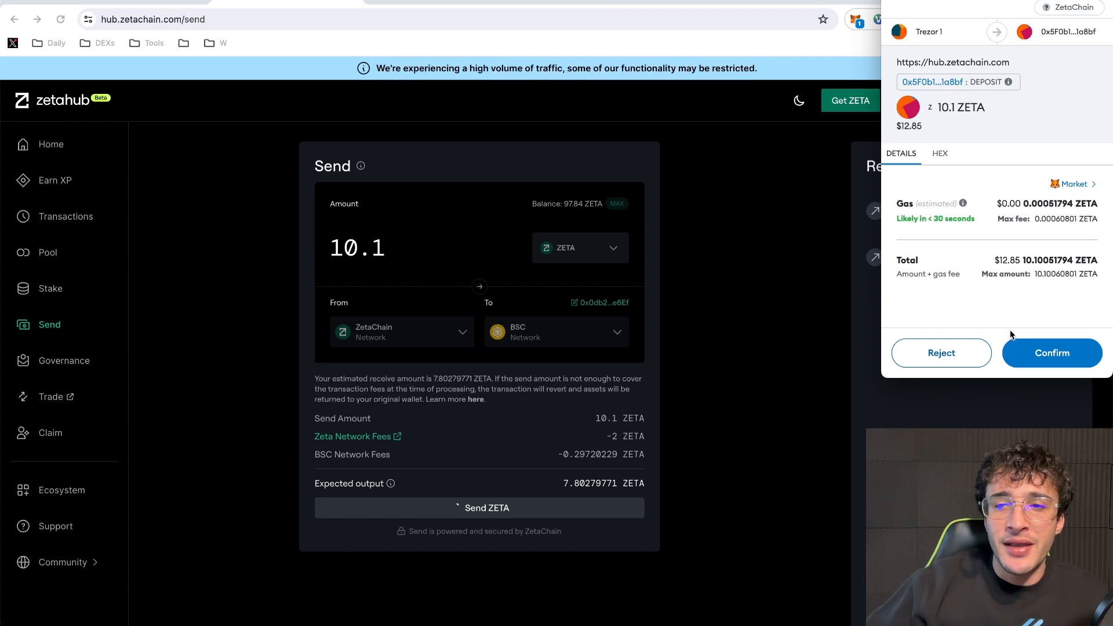
left_click(1069, 354)
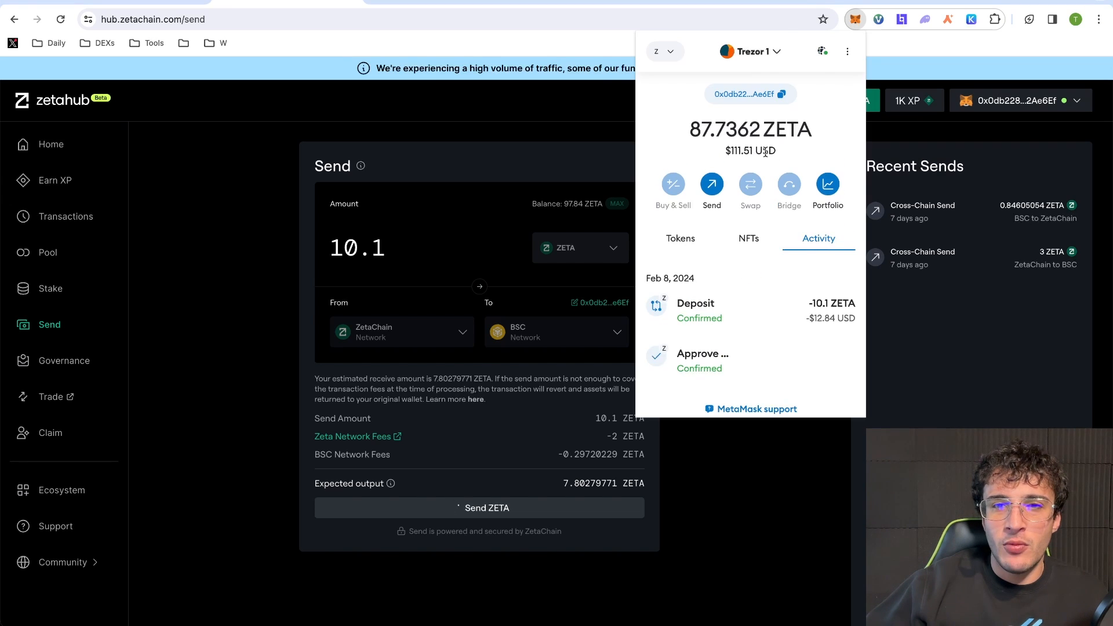
left_click(790, 393)
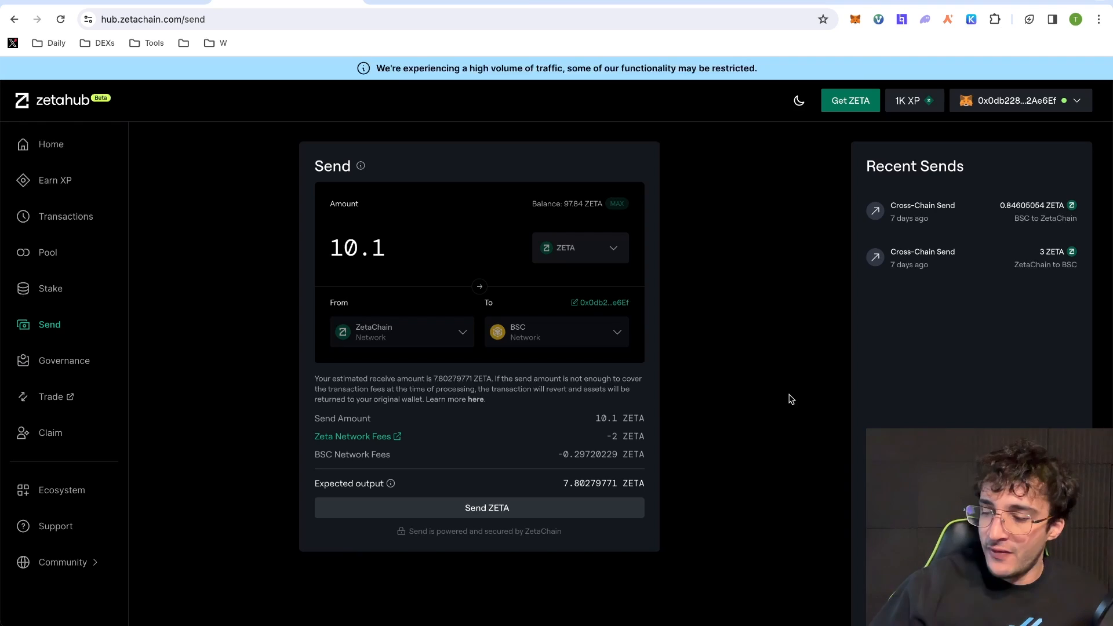
left_click(855, 19)
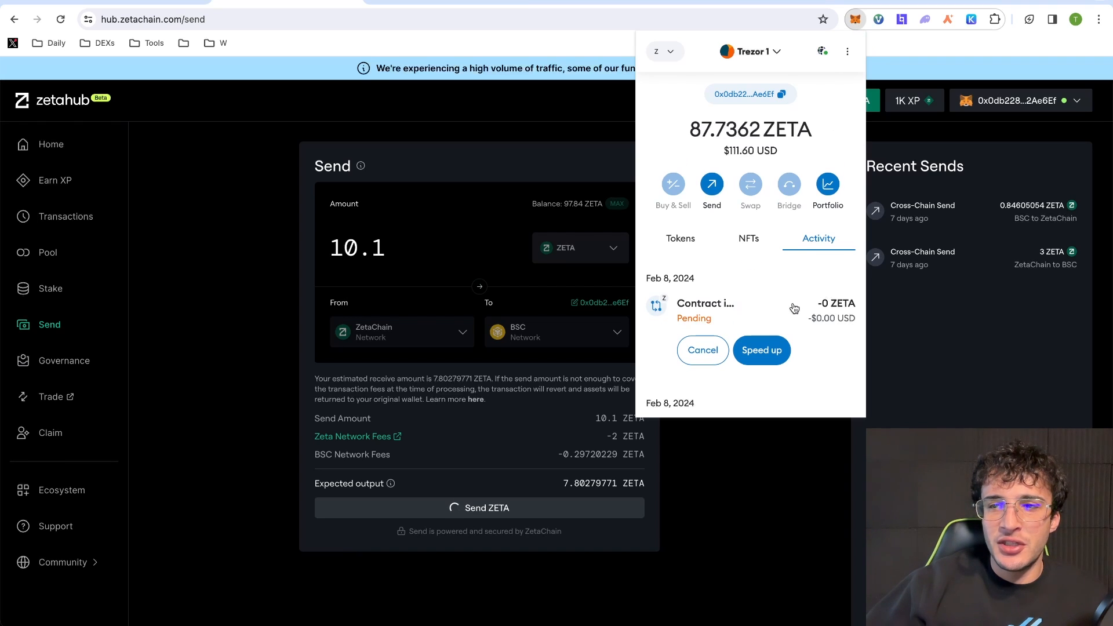
left_click(580, 100)
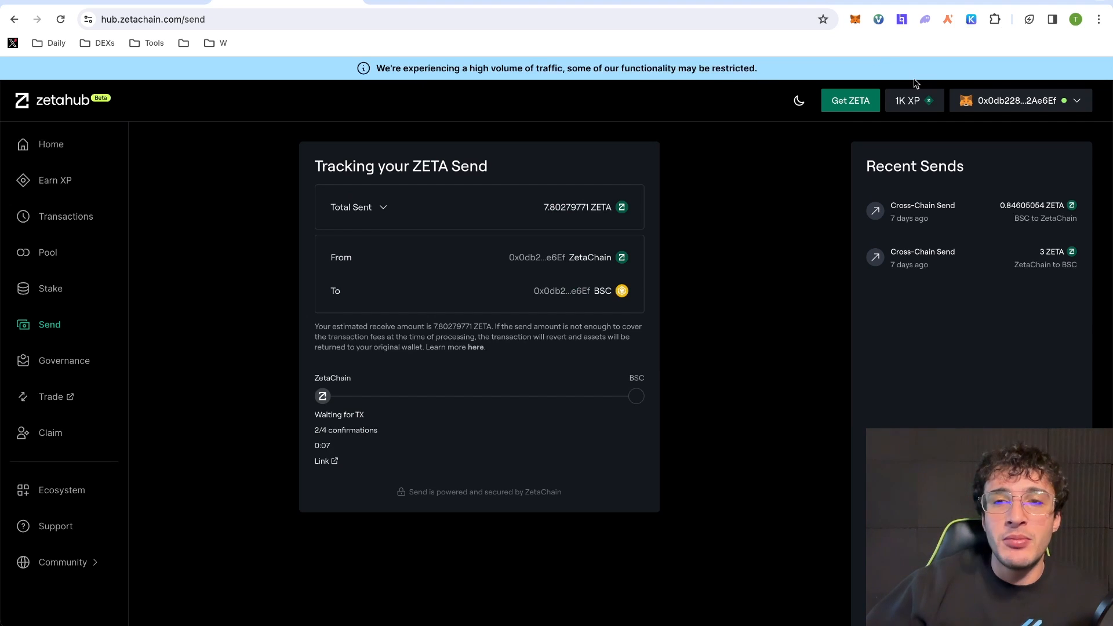
- Recheck MetaMask activity, then refresh the Earn XP activities list
left_click(856, 23)
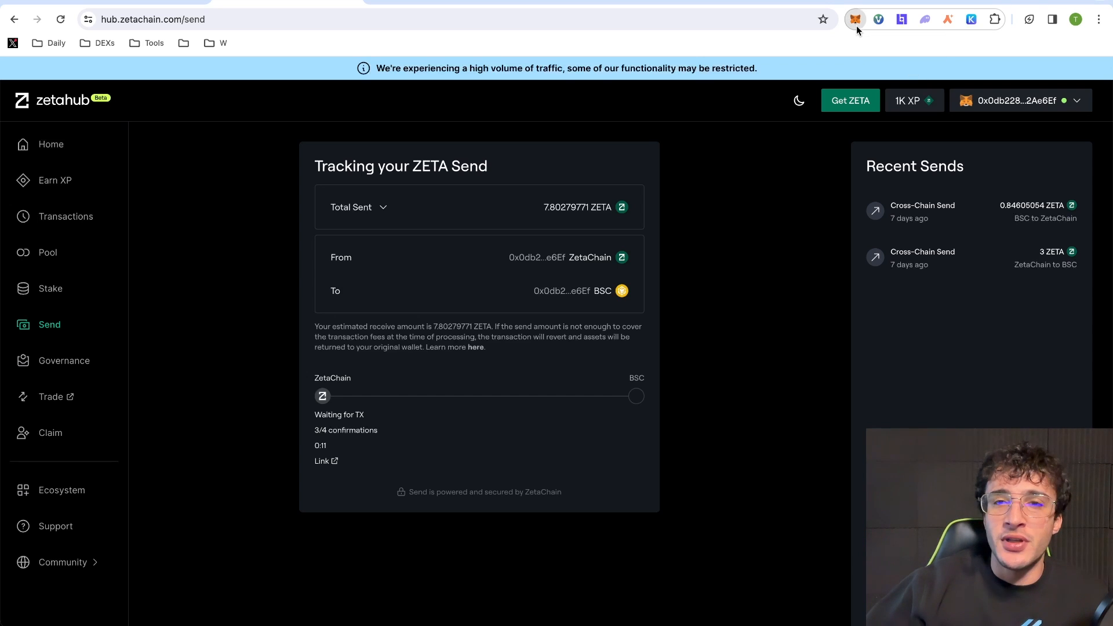
left_click(530, 132)
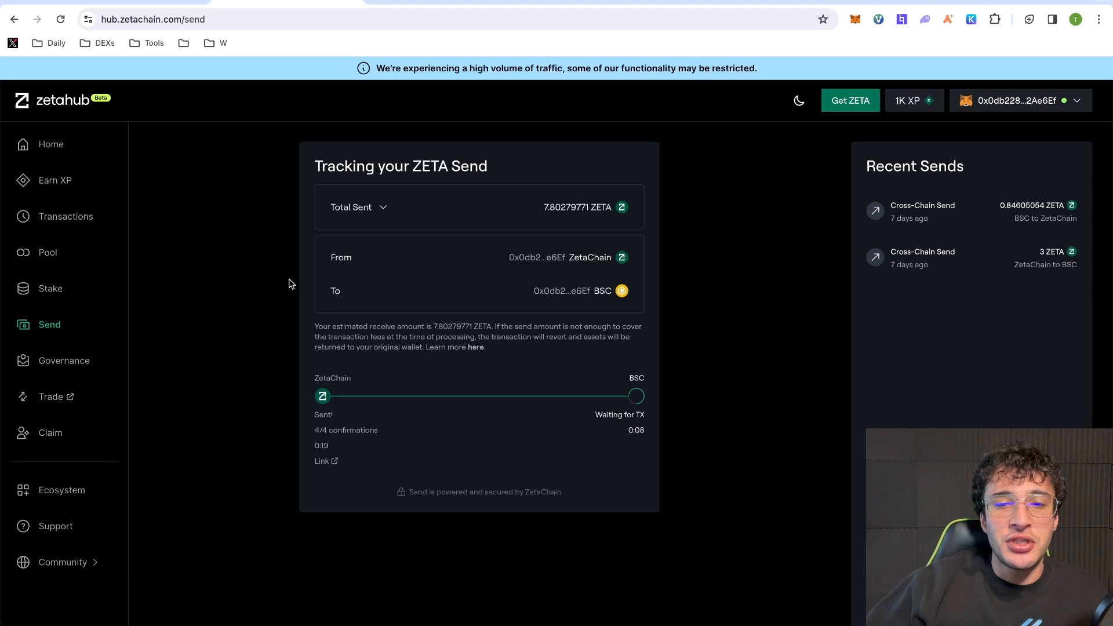
left_click(105, 184)
left_click(714, 325)
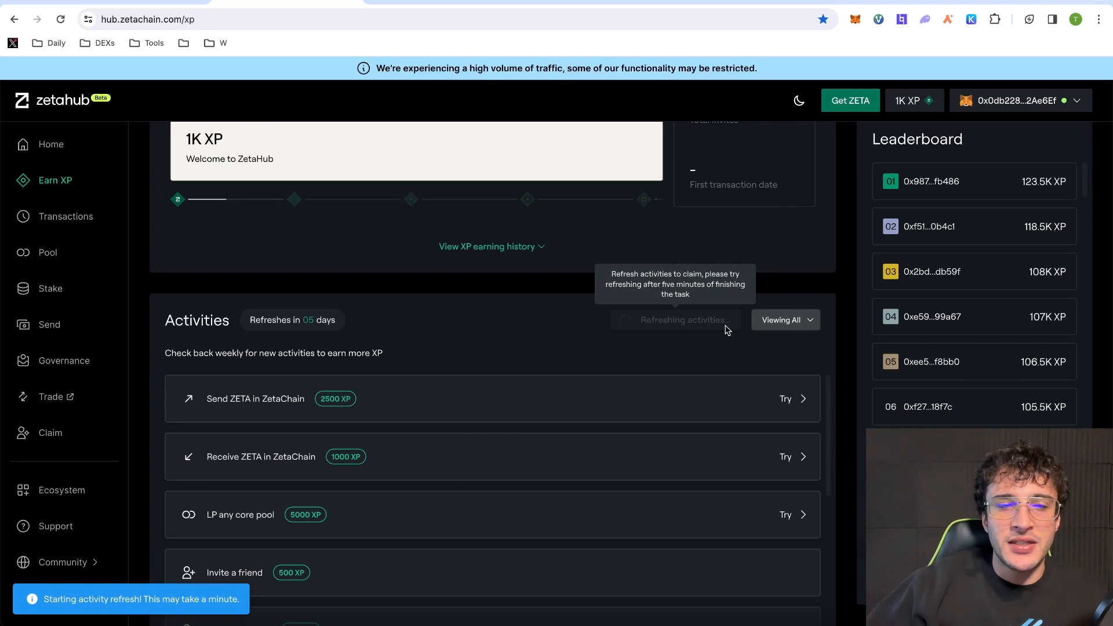
scroll(388, 409, "down", 1)
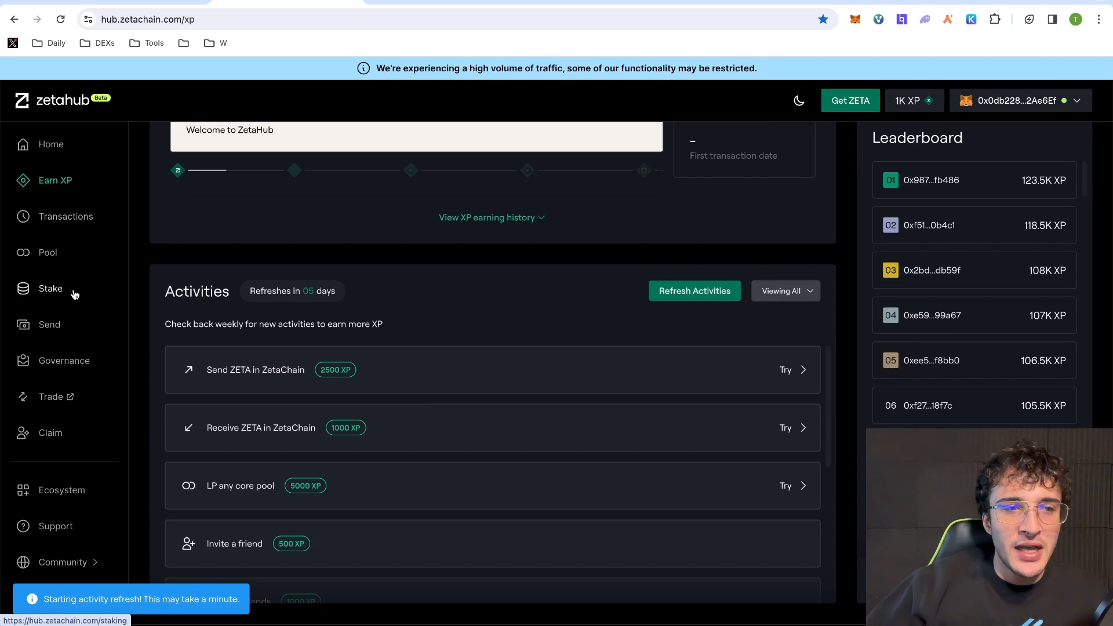
- Dismiss the completed ZETA send to BSC and return to the XP activities page
left_click(69, 326)
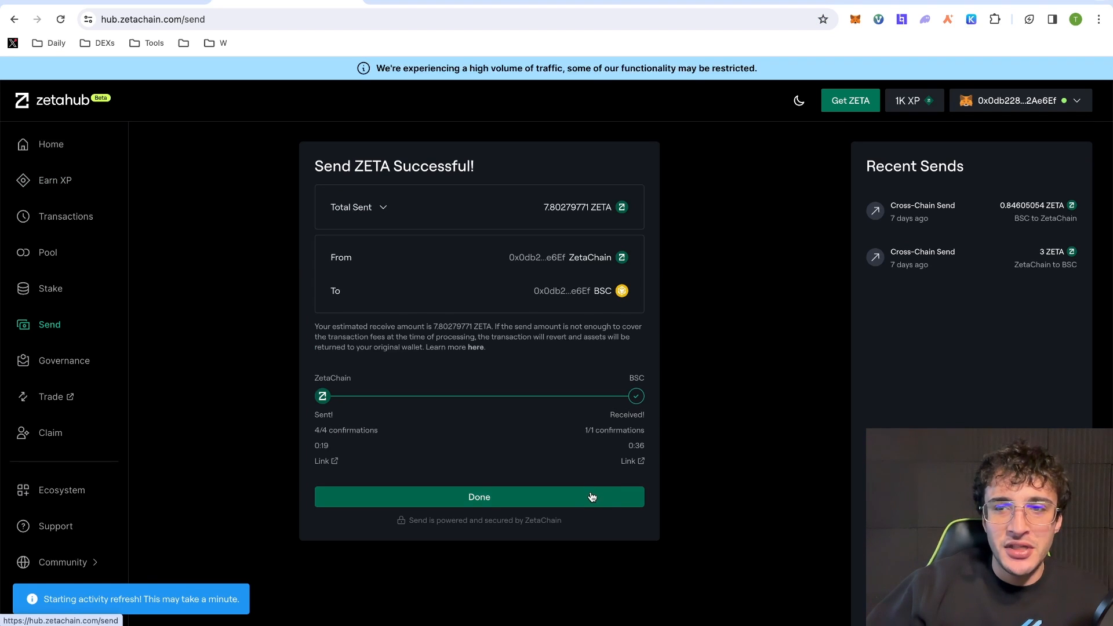
left_click(550, 500)
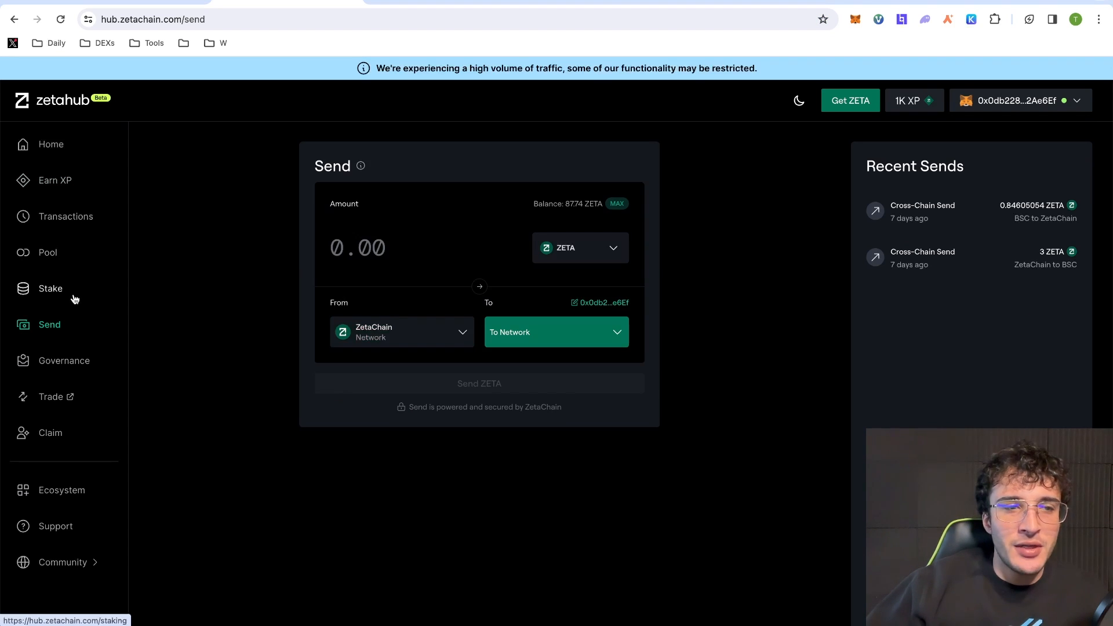
left_click(67, 183)
- Refresh the XP activities again and start the Receive ZETA in ZetaChain task
scroll(574, 365, "down", 5)
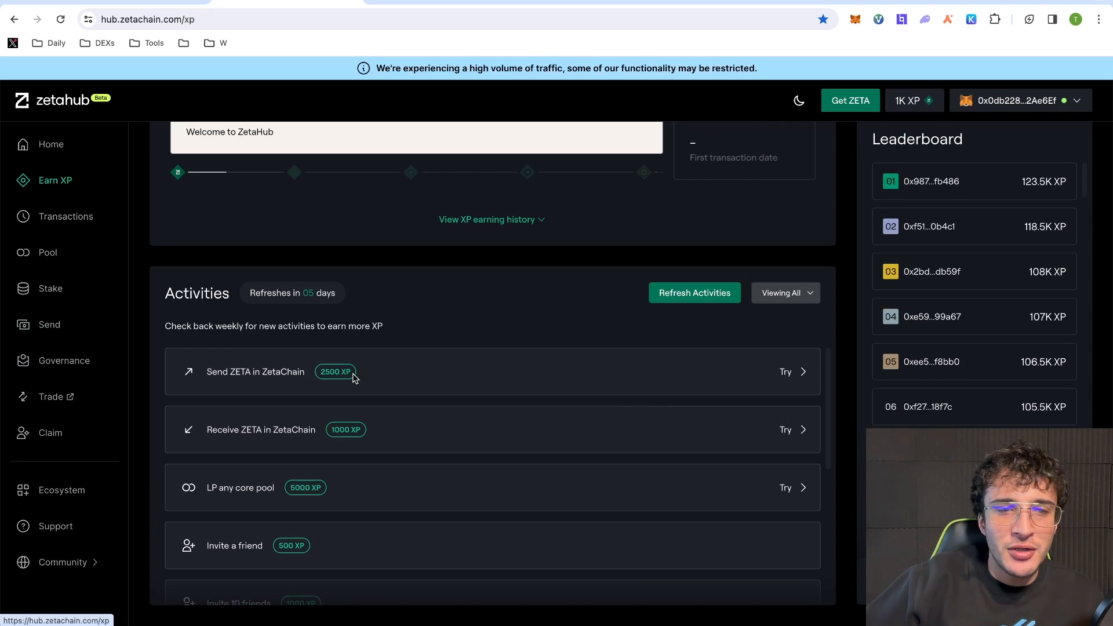
left_click(664, 295)
scroll(509, 388, "down", 1)
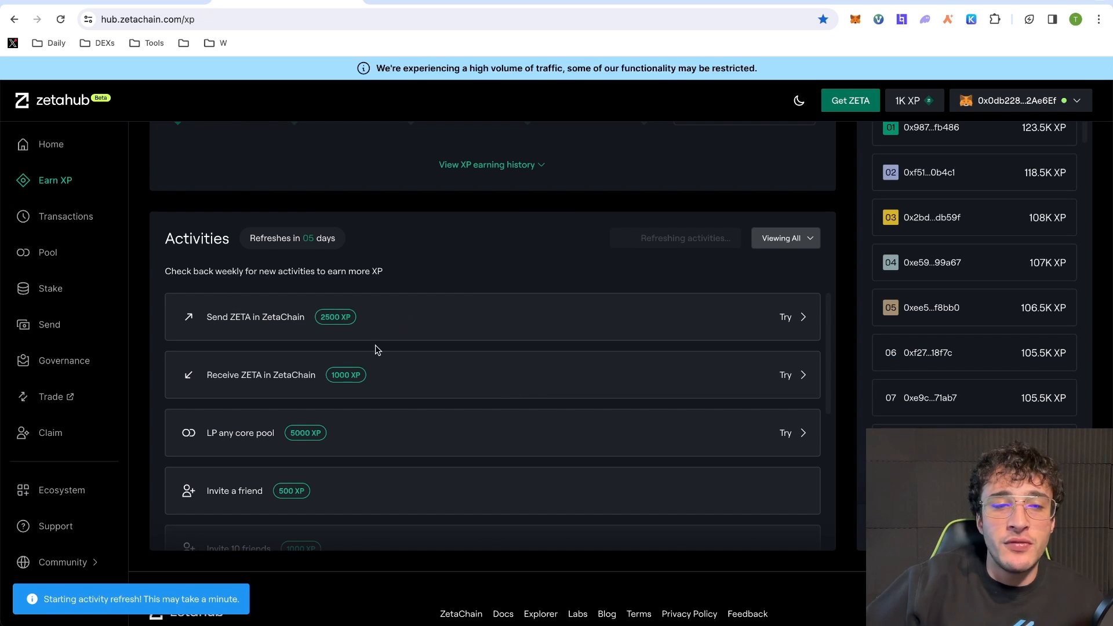
left_click(797, 377)
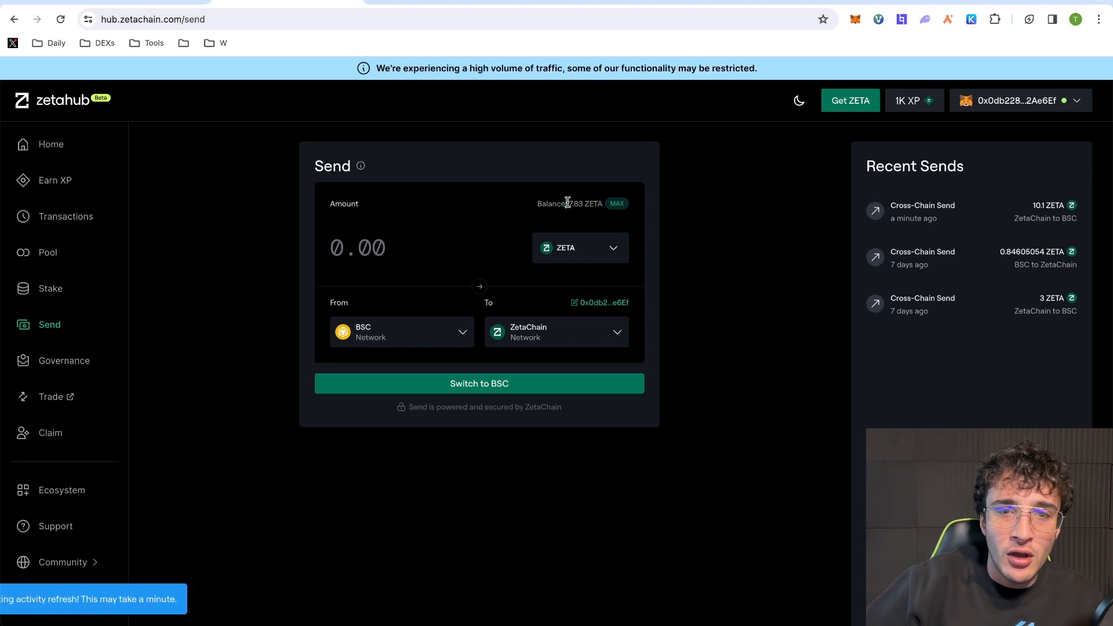
- Set the amount to the full 7.83 ZETA balance with MAX and submit the send
left_click_drag(567, 204, 591, 201)
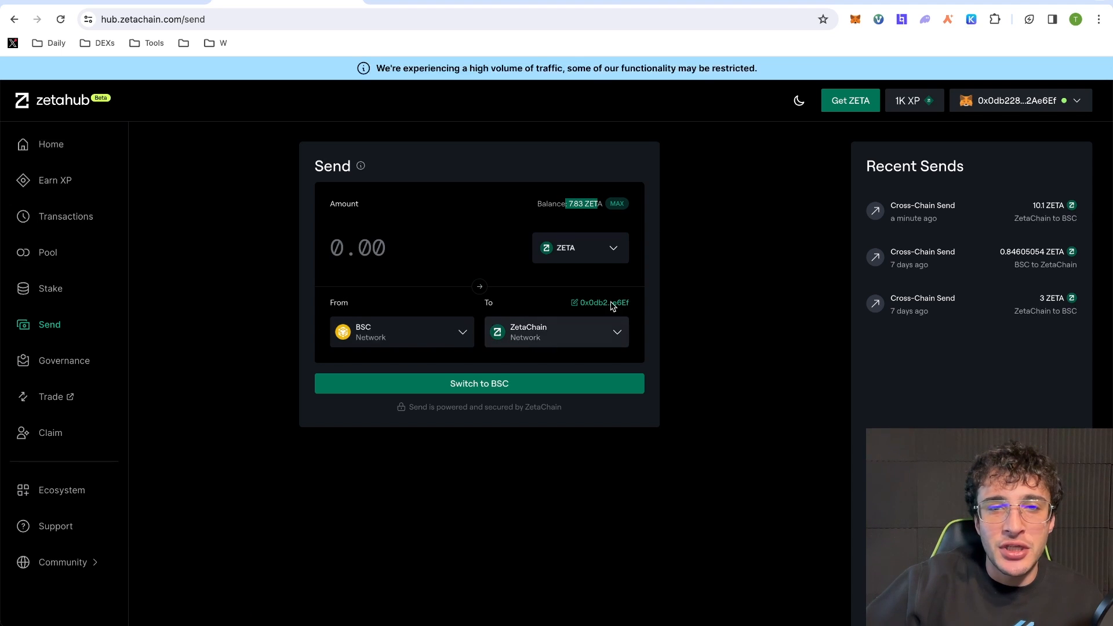
left_click(523, 213)
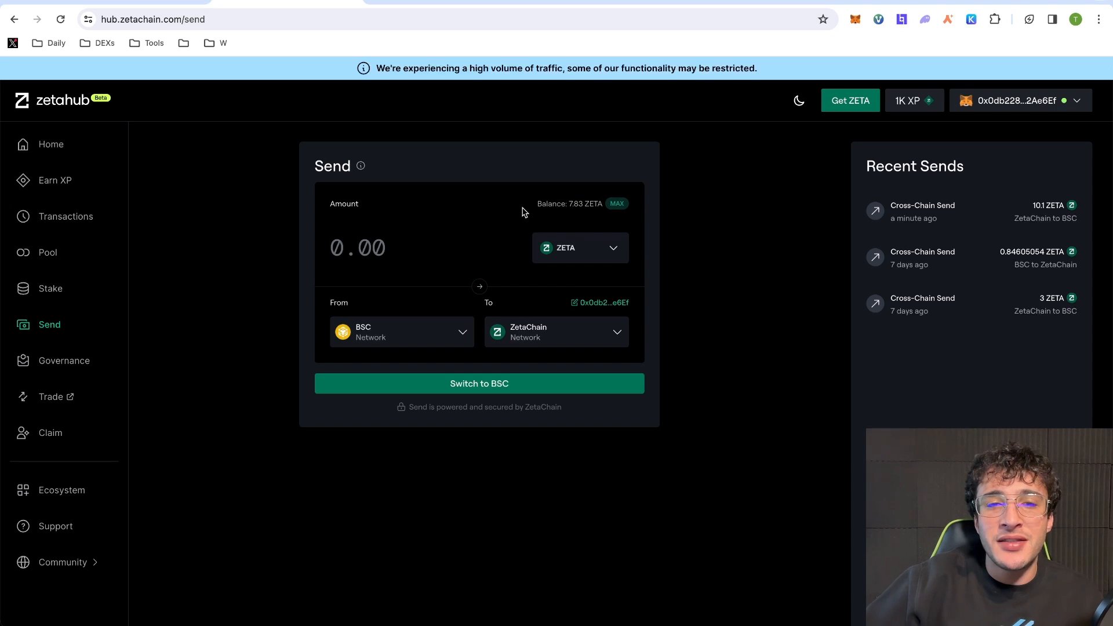
left_click(618, 204)
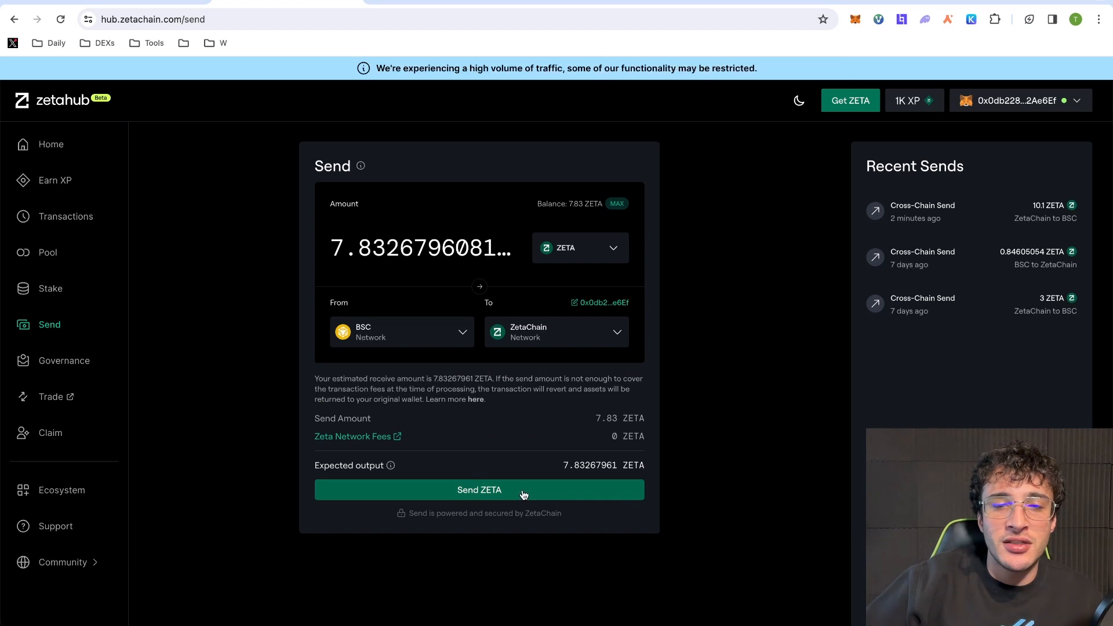
left_click(521, 494)
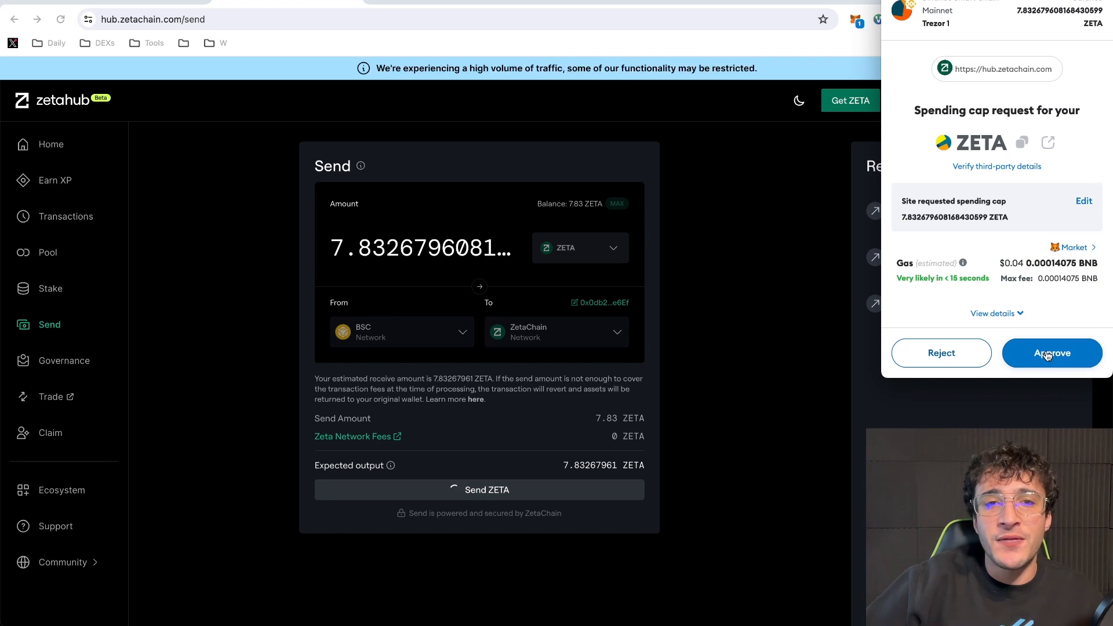
- Approve the ZETA spending cap in MetaMask to start the 7.83267961 ZETA transfer
left_click(1055, 353)
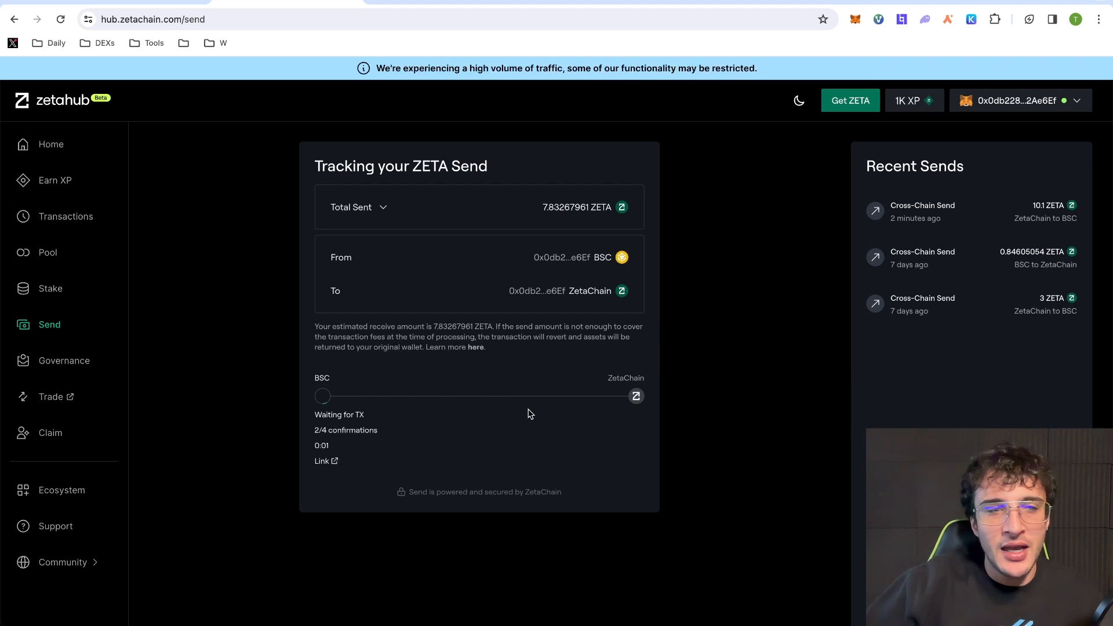
- Return to Earn XP and switch the wallet to the ZetaChain network
left_click(65, 181)
scroll(539, 342, "down", 3)
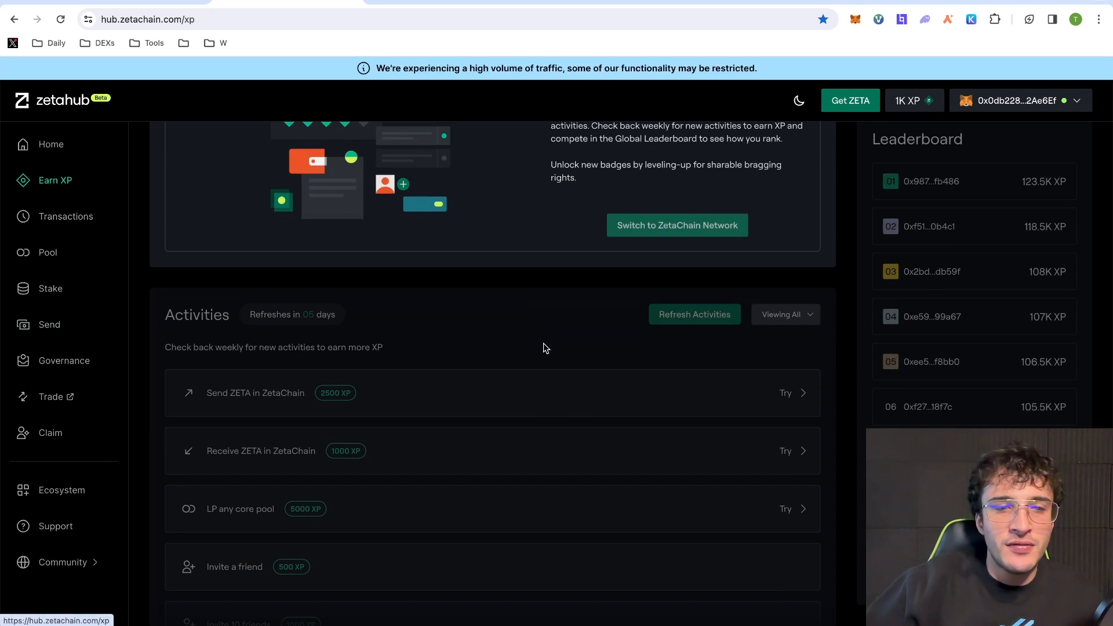
scroll(618, 376, "up", 3)
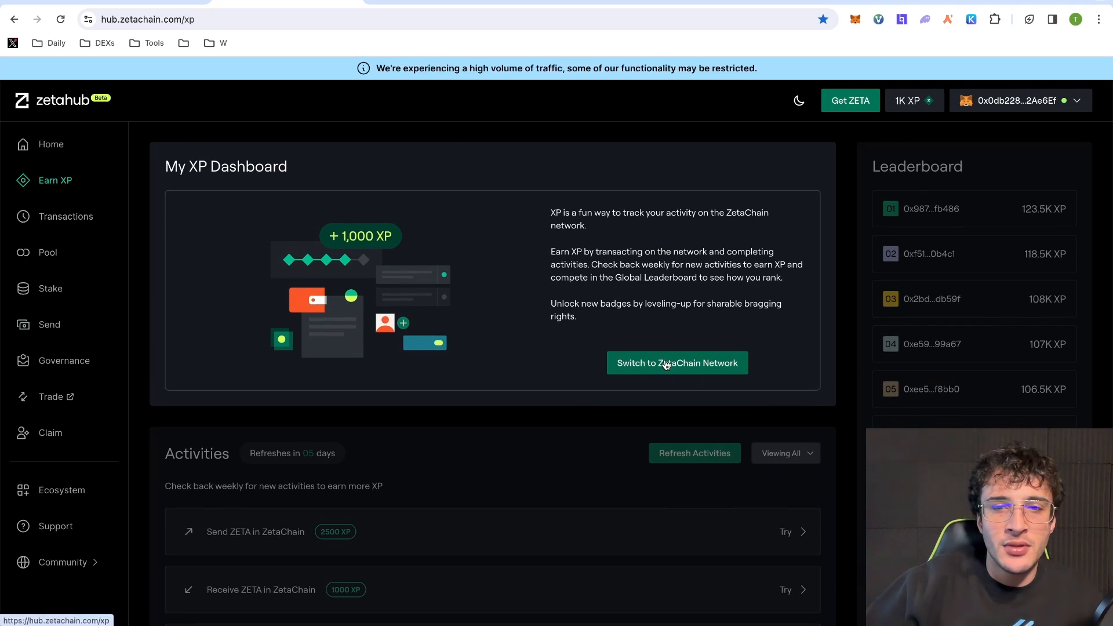
left_click(663, 364)
left_click(1050, 350)
- Start the LP any core pool task to list the ZetaChain pools
scroll(728, 338, "down", 5)
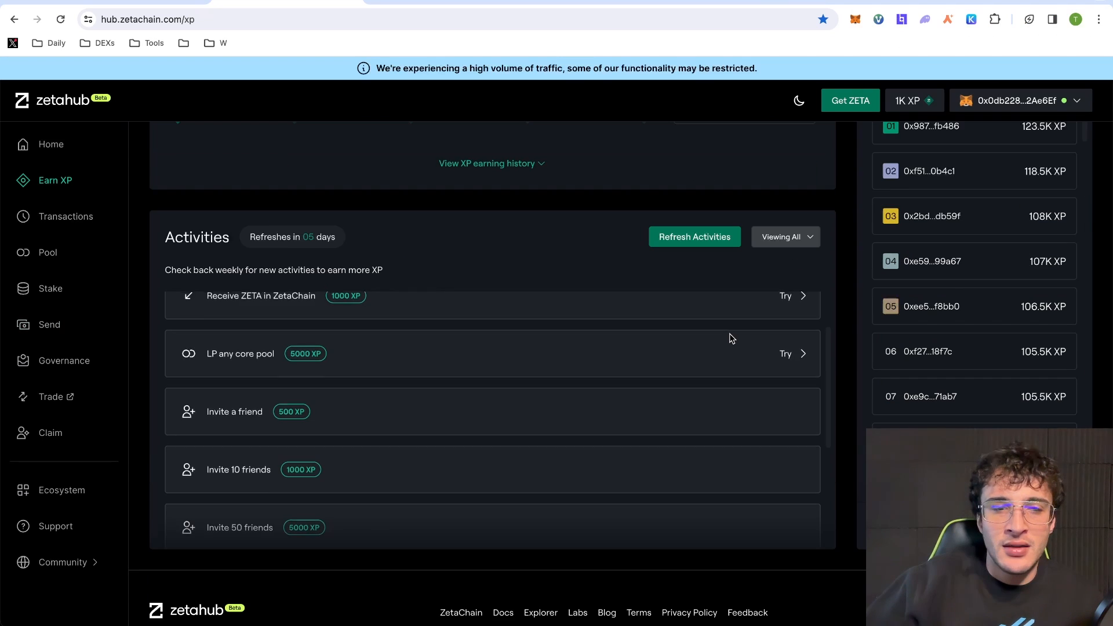
scroll(728, 338, "up", 1)
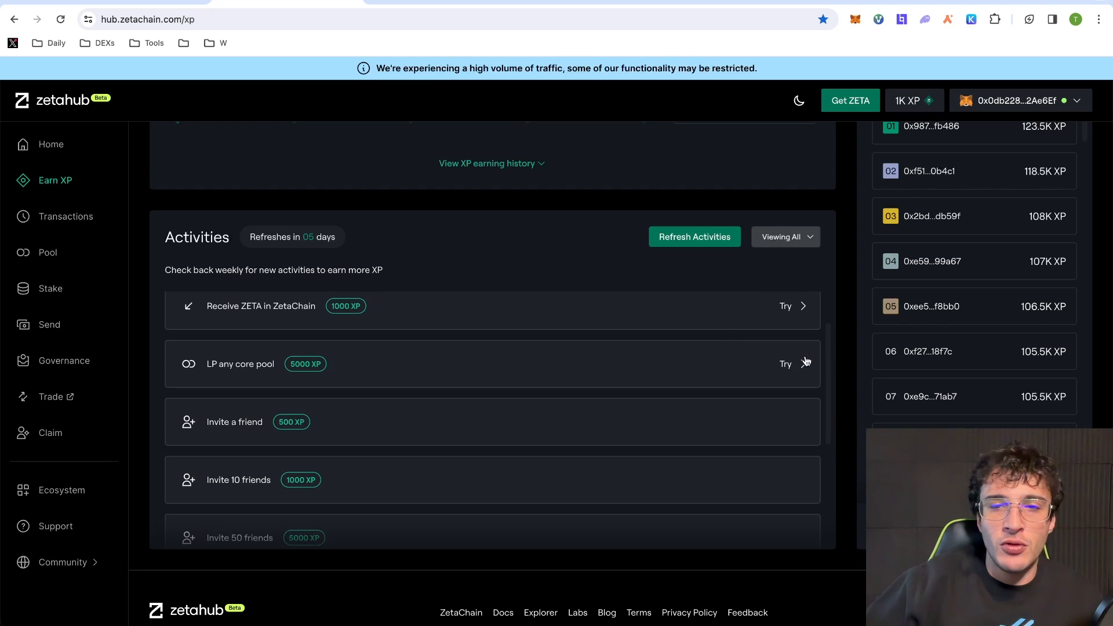
left_click(786, 365)
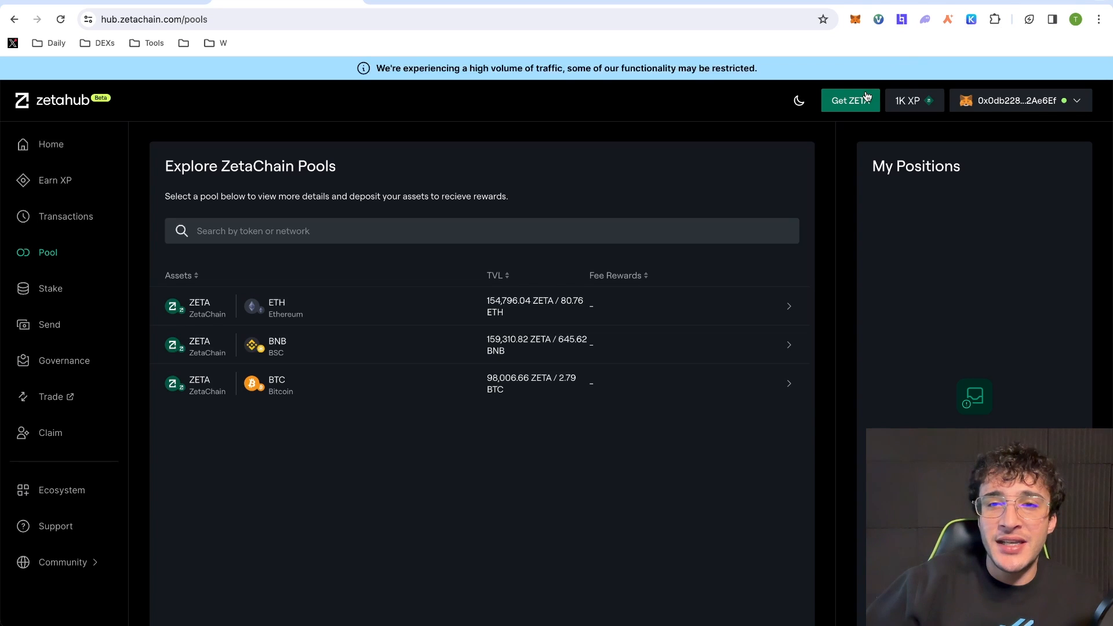
- Check the Get ZETA exchange list, then close it to get back to the 1K XP dashboard
left_click(855, 107)
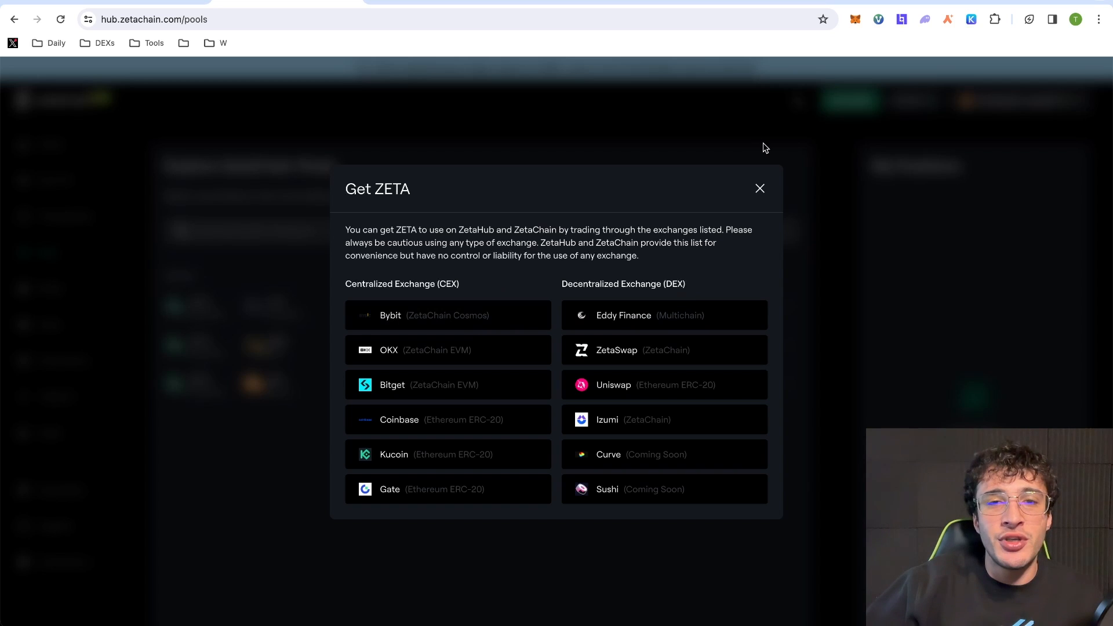
left_click(760, 190)
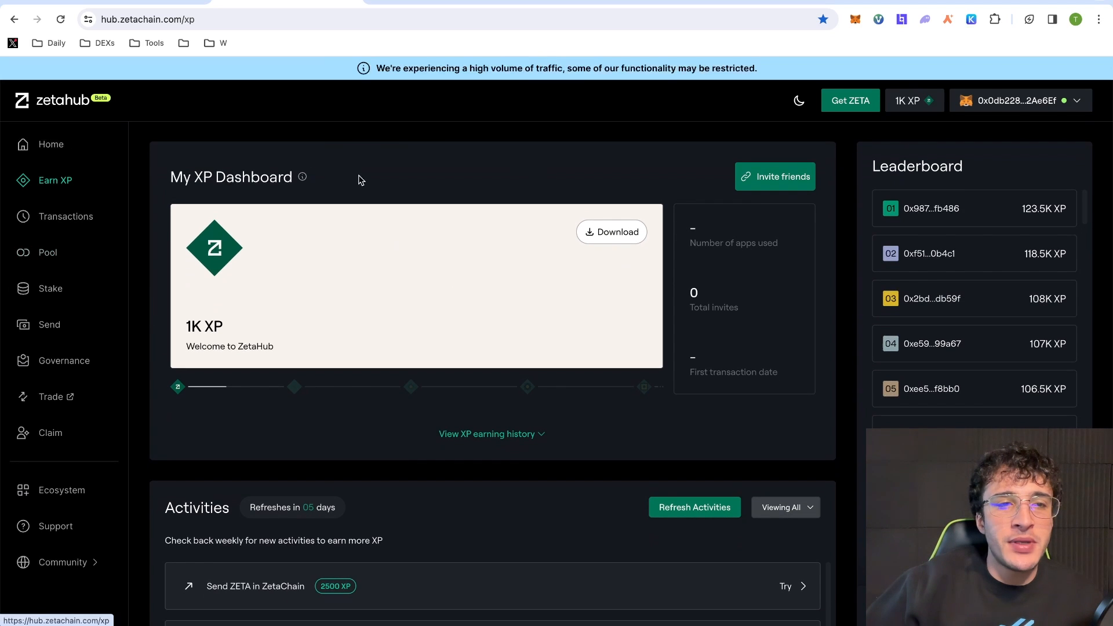
- Browse the full Activities list and start the Receive BNB in ZetaChain task
scroll(458, 209, "down", 6)
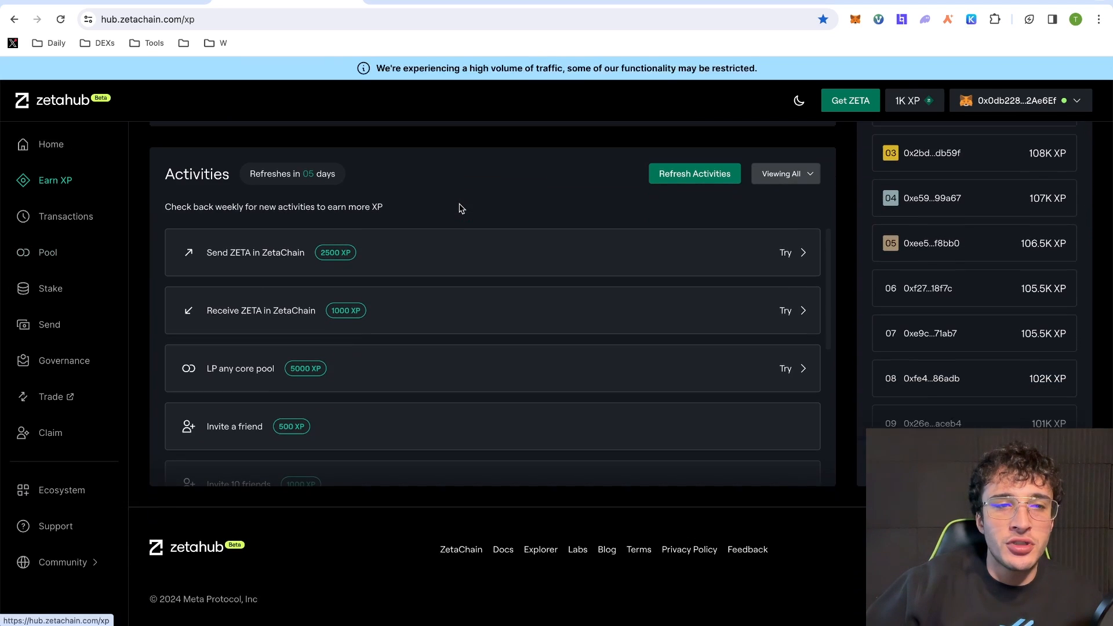
scroll(482, 311, "down", 5)
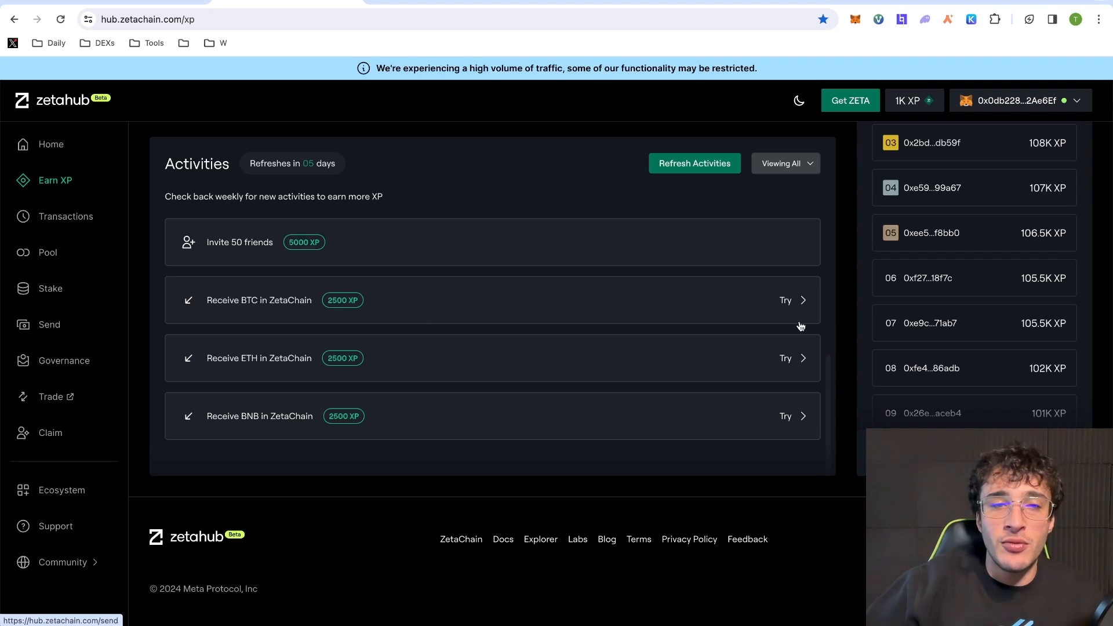
scroll(806, 420, "up", 5)
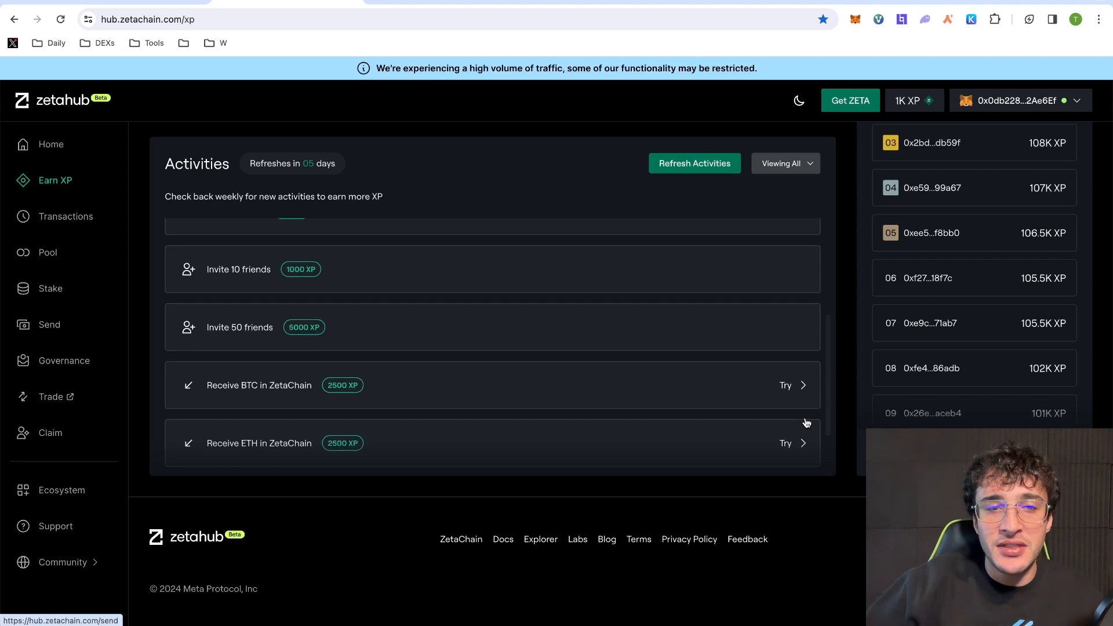
scroll(806, 422, "up", 3)
scroll(805, 422, "down", 5)
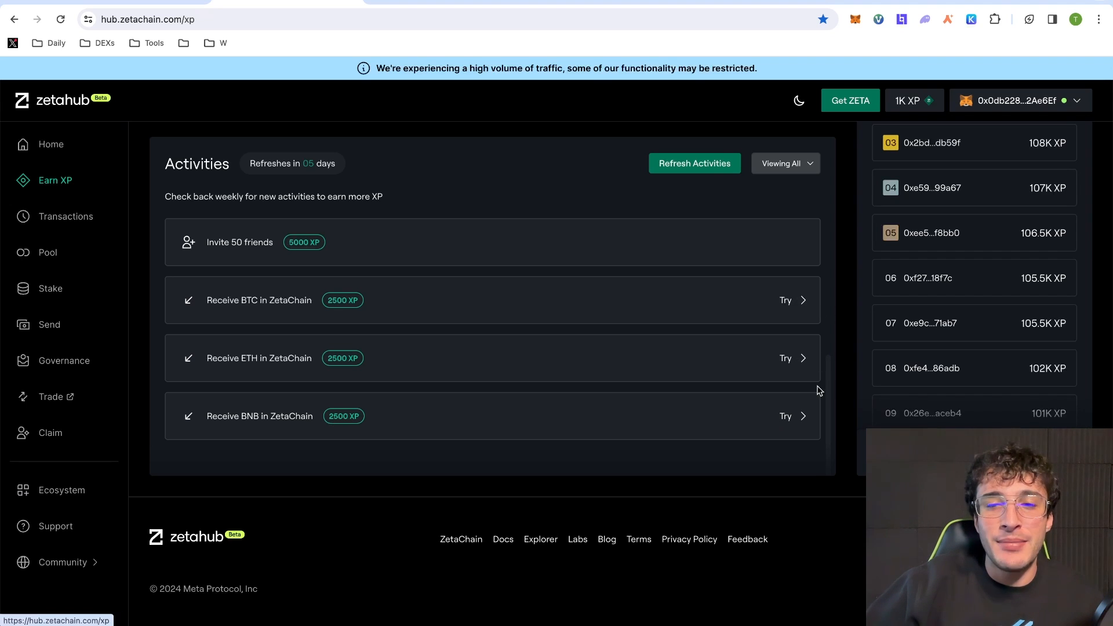
left_click(787, 422)
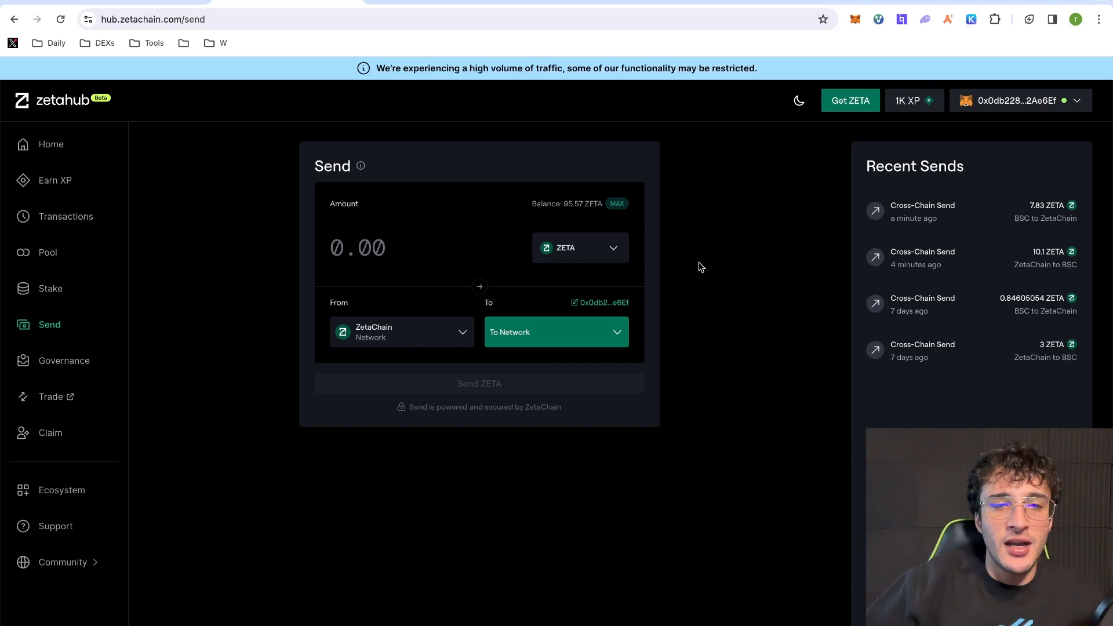
- Set the send route from BSC to ZetaChain
left_click(431, 332)
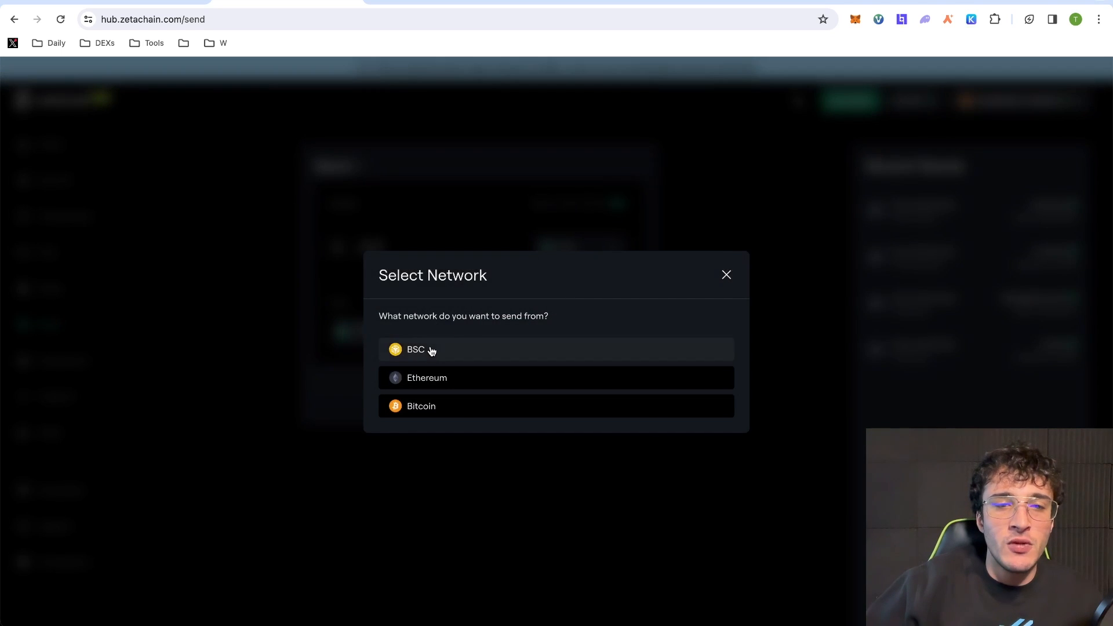
left_click(431, 349)
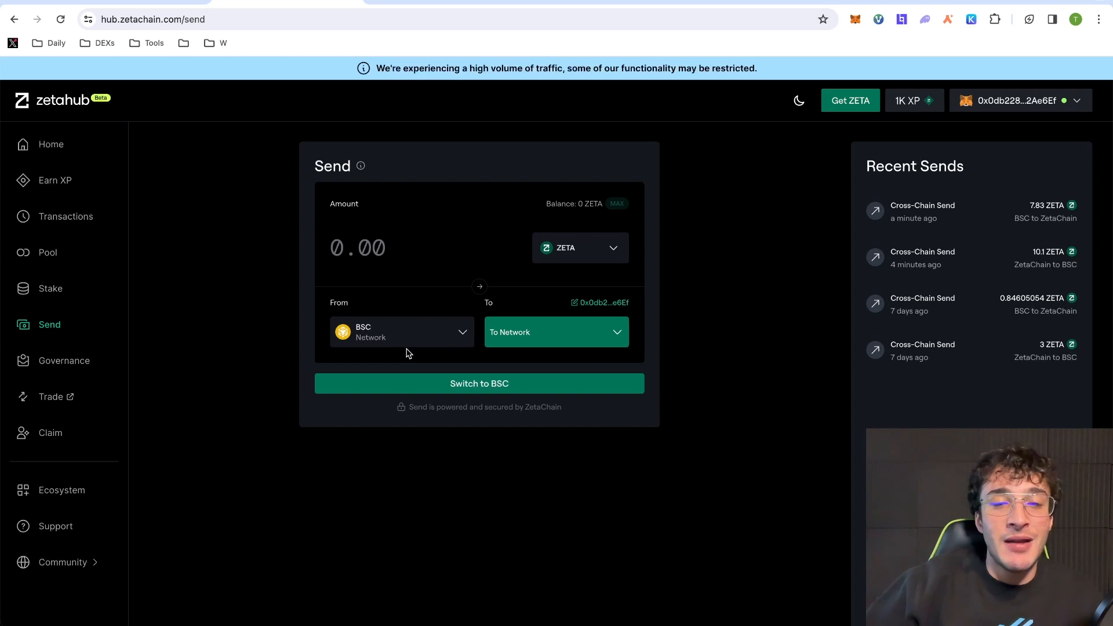
left_click(523, 332)
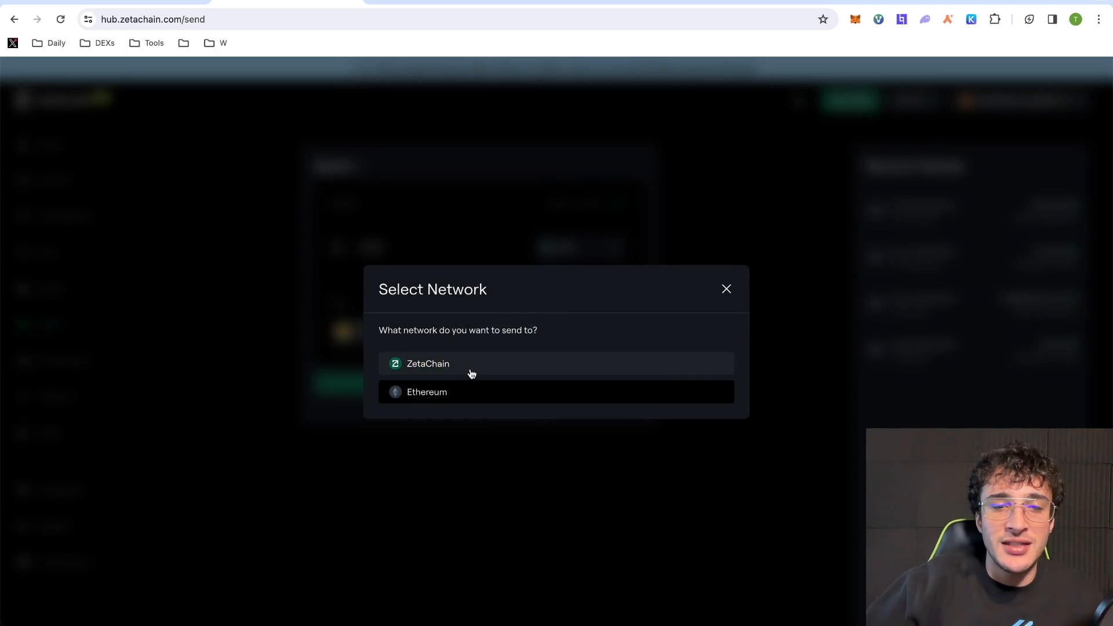
left_click(470, 371)
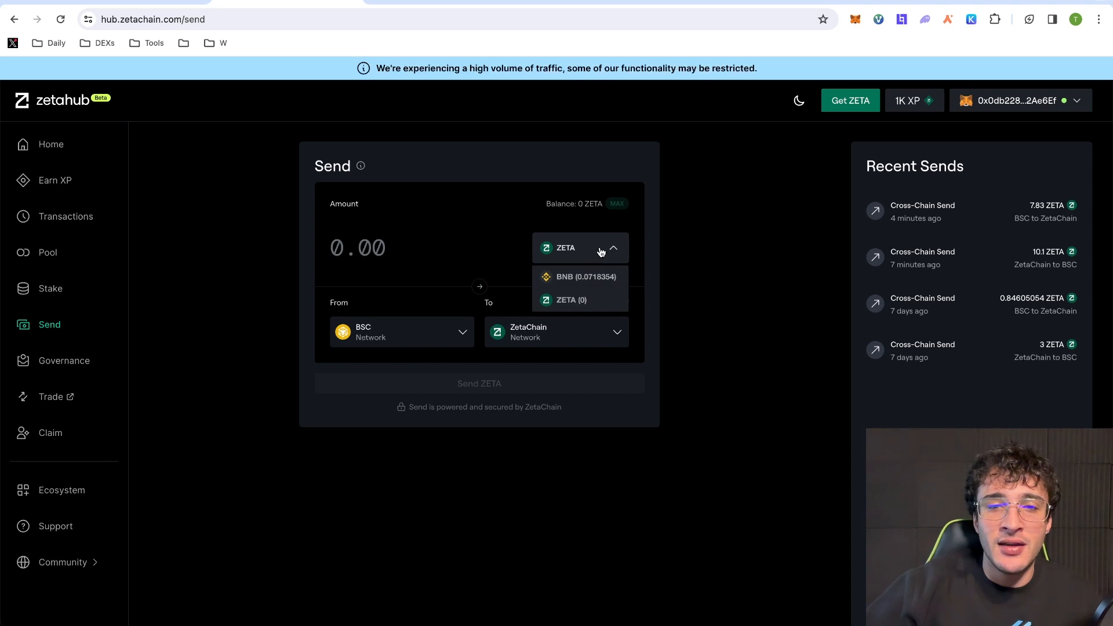
- Choose BNB, enter 0.0333 as the amount, and submit the send for wallet confirmation
left_click(587, 279)
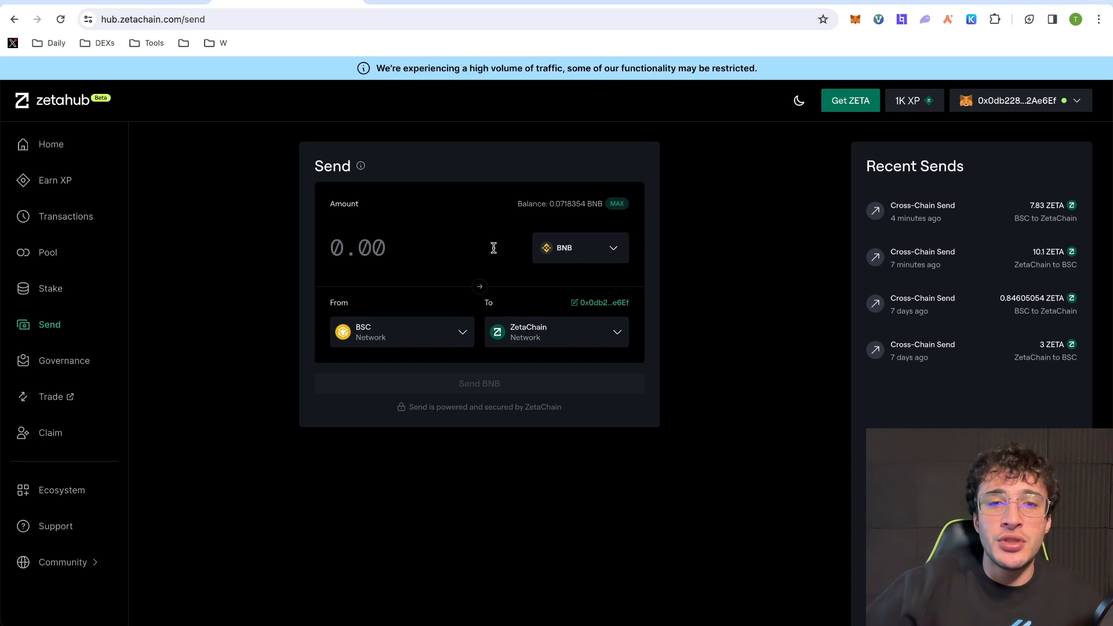
left_click(399, 235)
type("0.0")
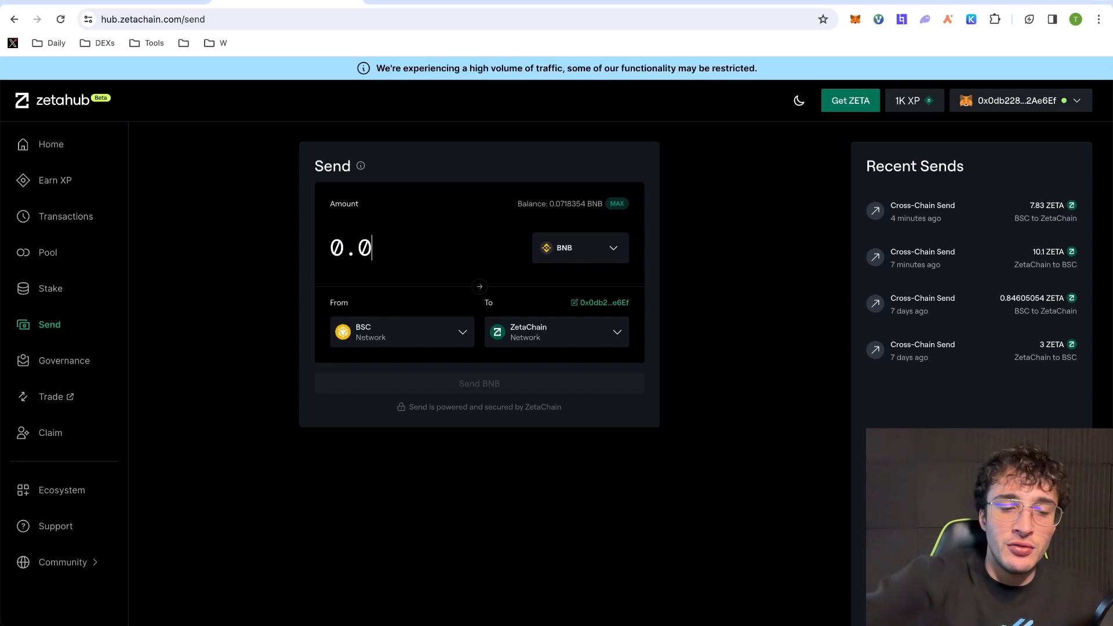
type("333")
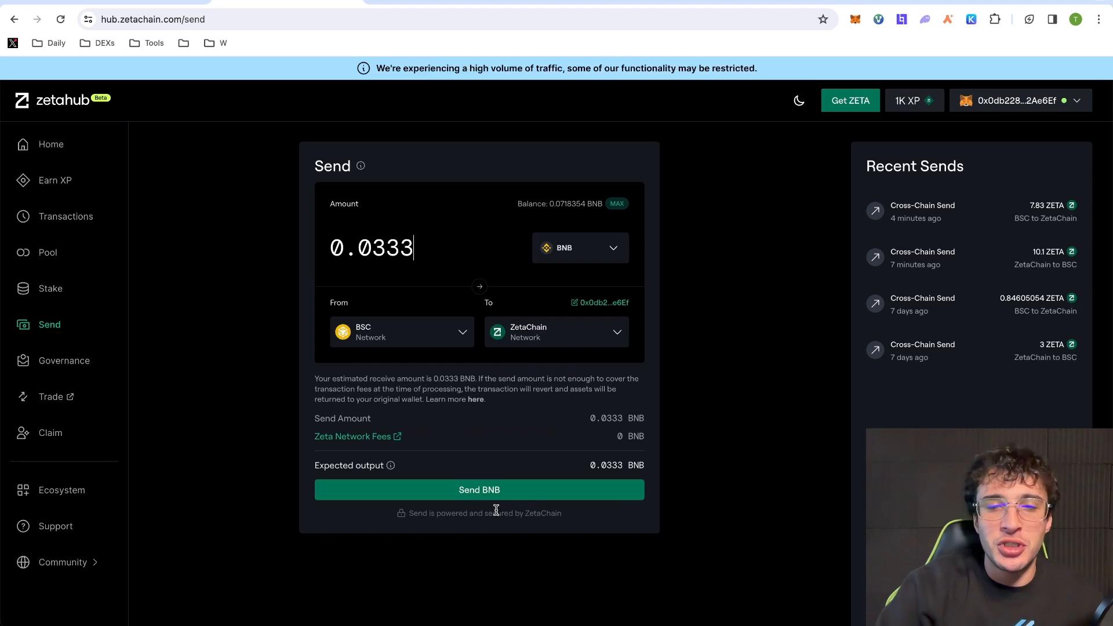
left_click(491, 494)
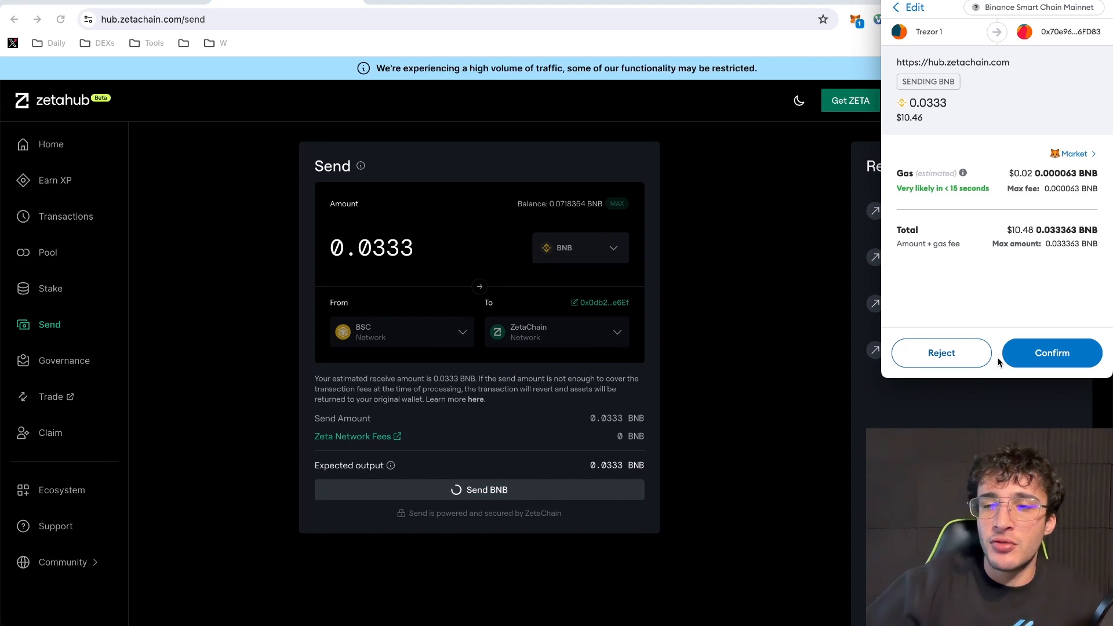
- Approve the 0.0333 BNB send in MetaMask, dismiss the popup, and go to Earn XP
left_click(1034, 363)
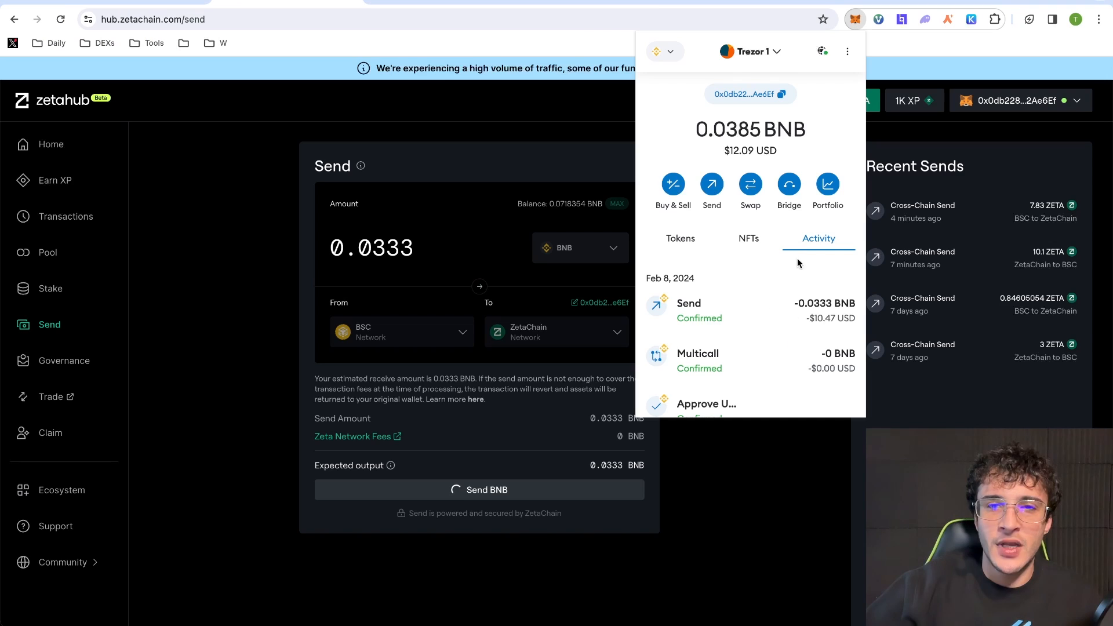
left_click(765, 463)
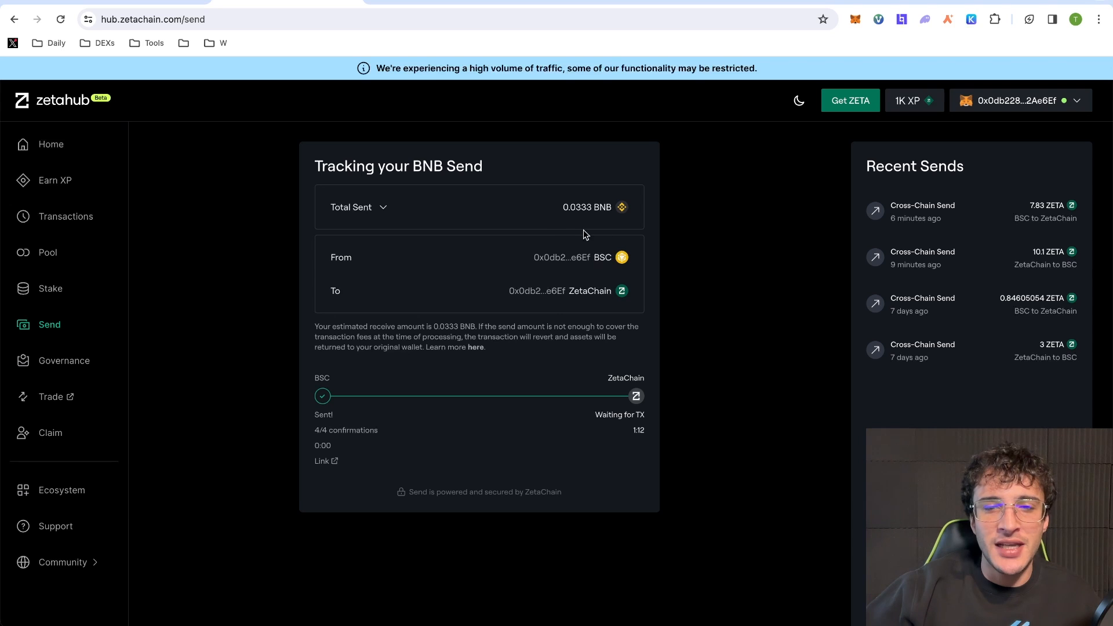
left_click(55, 181)
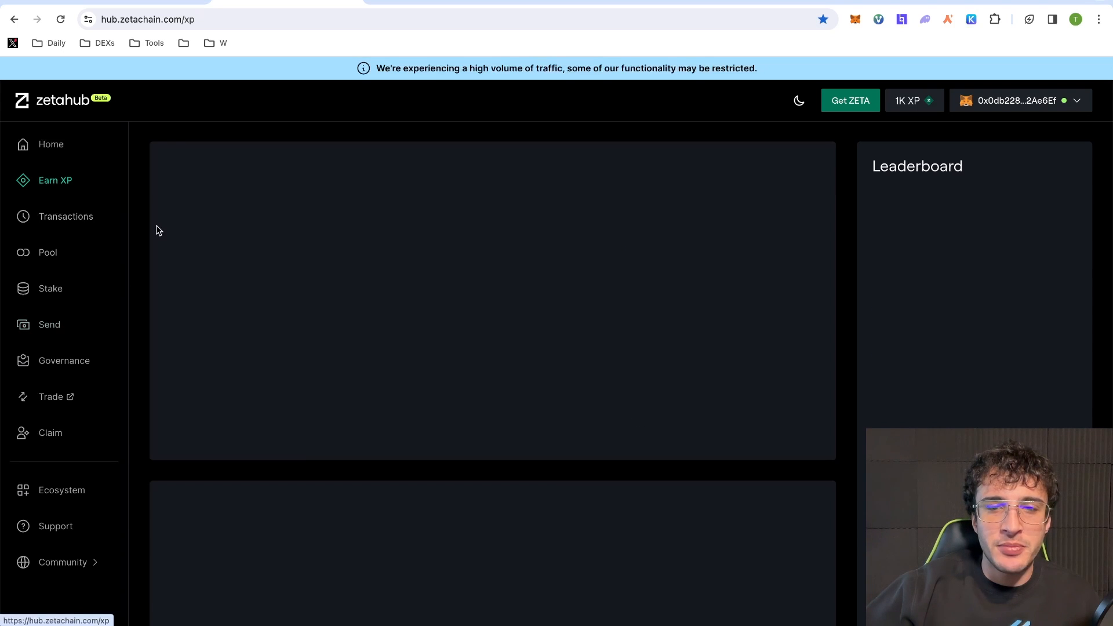
- Scroll the Activities list and start the LP any core pool activity
scroll(408, 301, "down", 10)
scroll(409, 298, "down", 2)
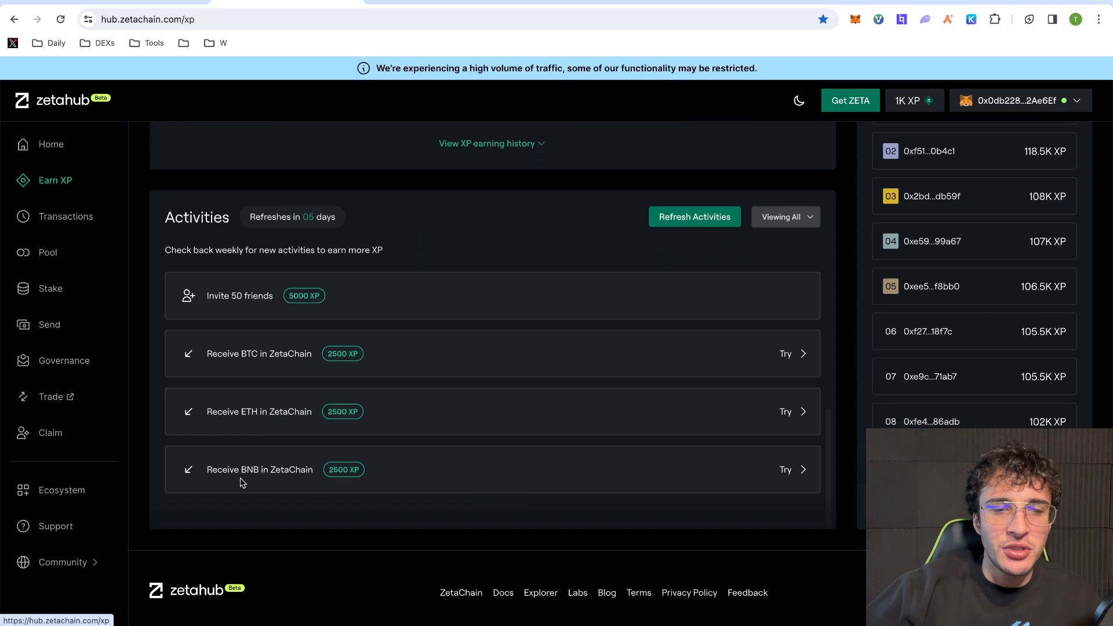
scroll(457, 473, "up", 2)
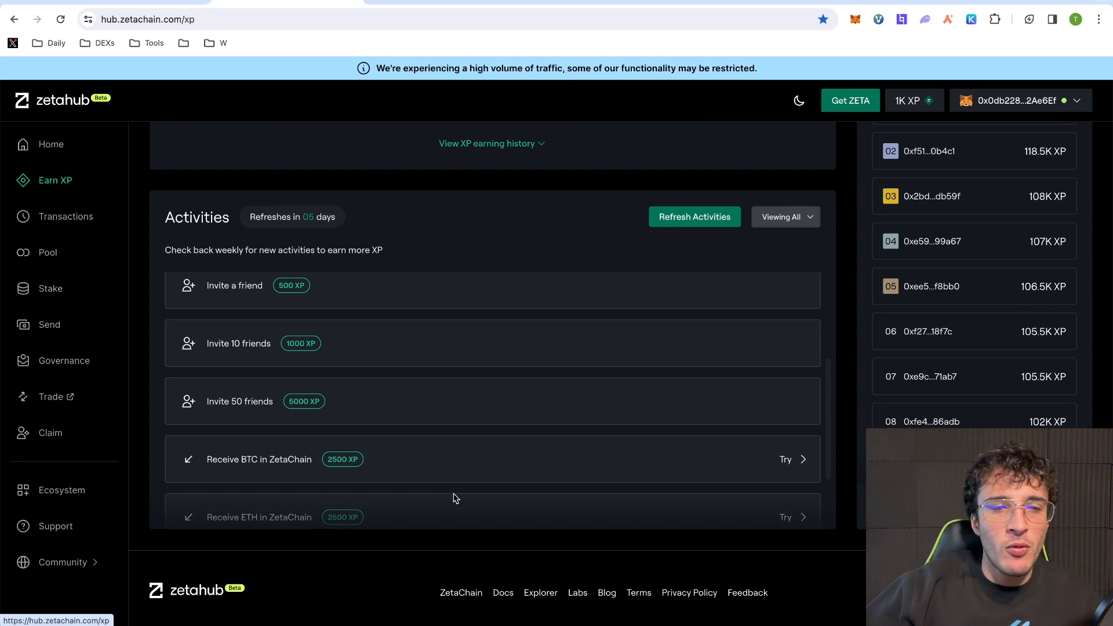
scroll(455, 497, "up", 2)
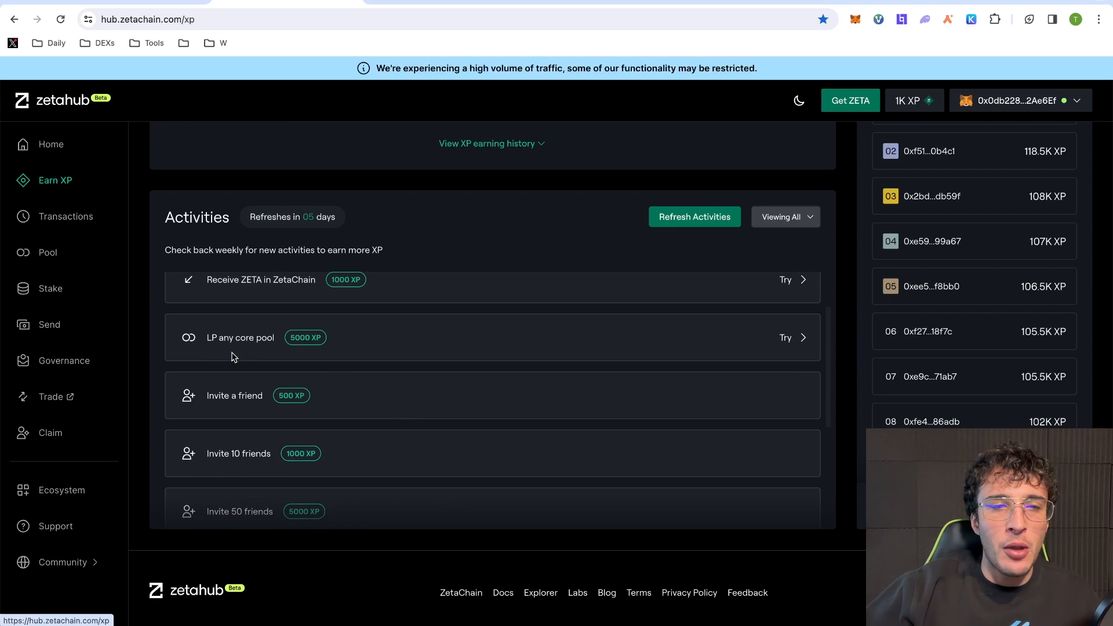
left_click(785, 341)
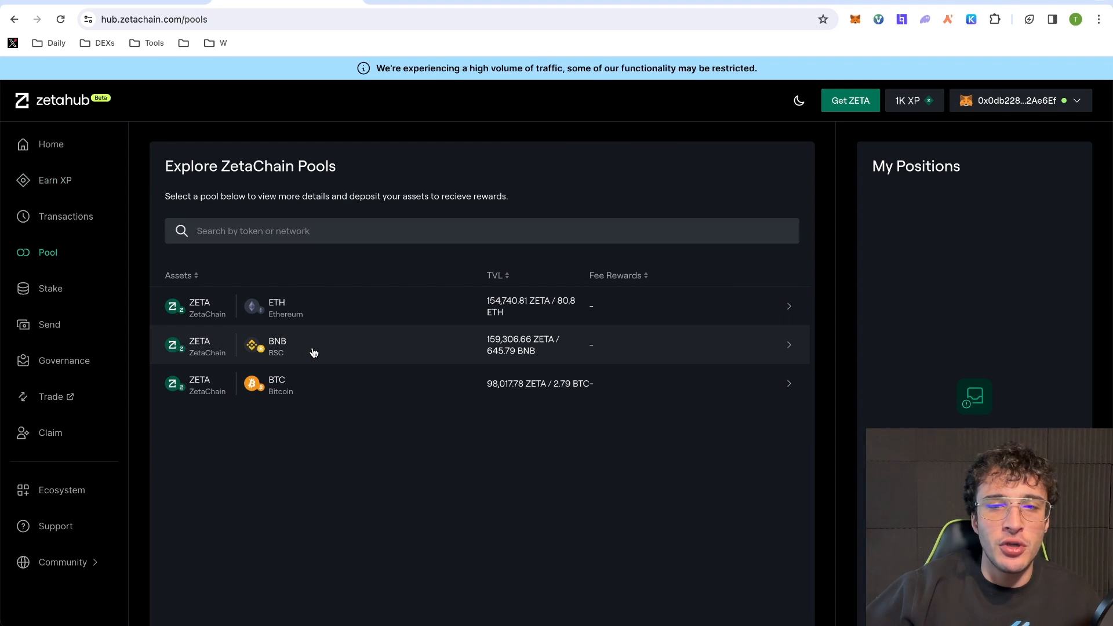
- Open the ZETA/BNB pool, enter 0.0333 BNB, and review the deposit with ~8.21 ZETA
left_click(226, 348)
scroll(310, 359, "down", 1)
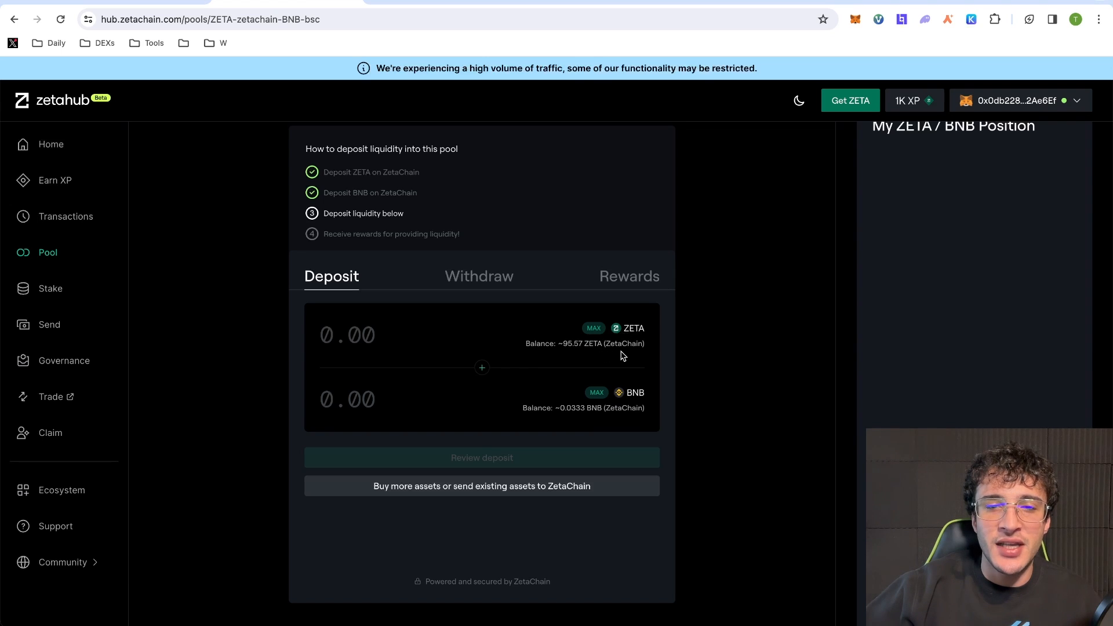
left_click(383, 399)
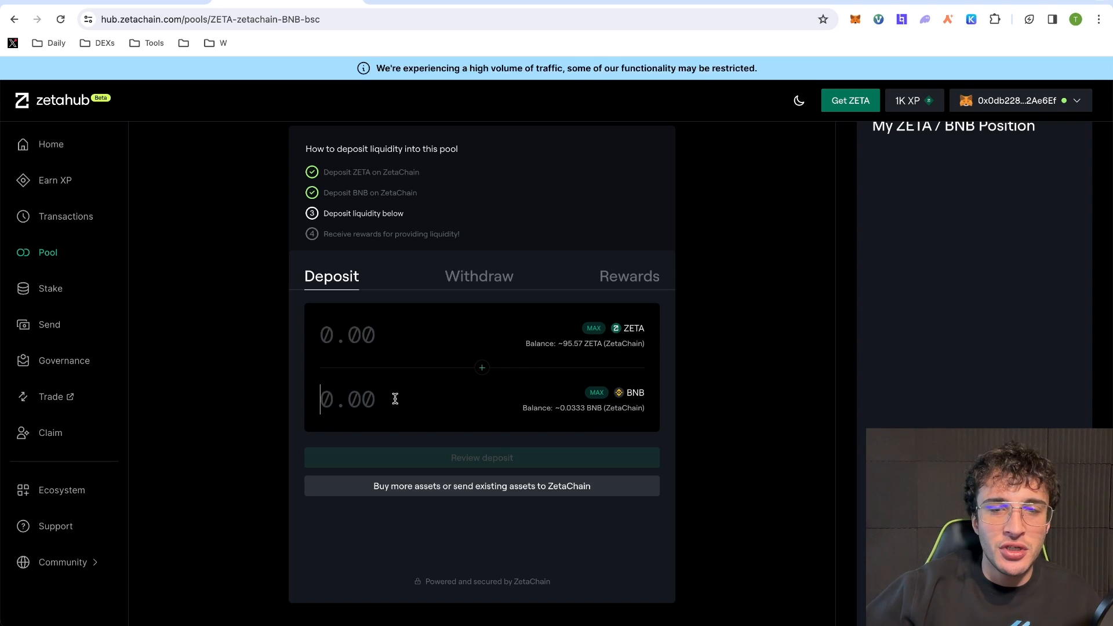
type("0")
type("333")
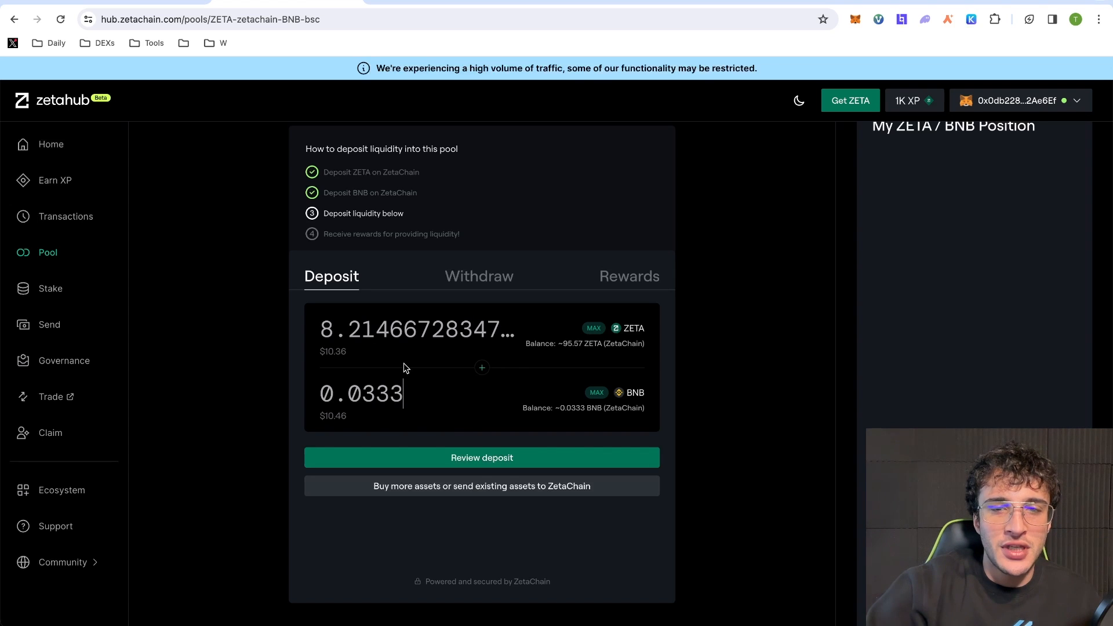
left_click(545, 459)
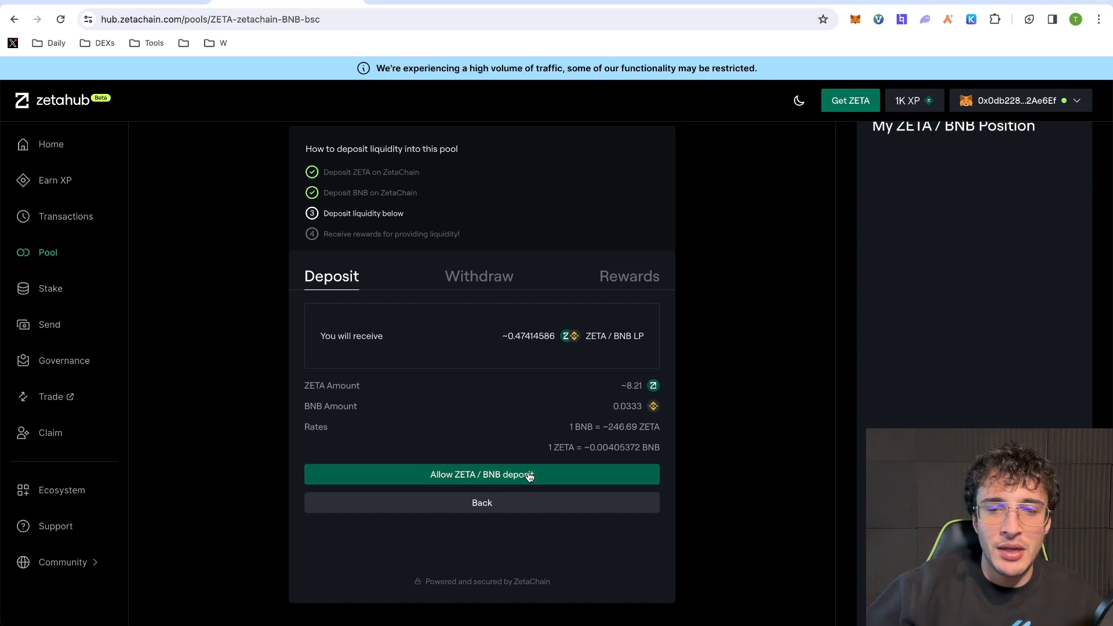
- Allow the ZETA/BNB deposit and approve the 0.0333 spending cap in the wallet
left_click(530, 476)
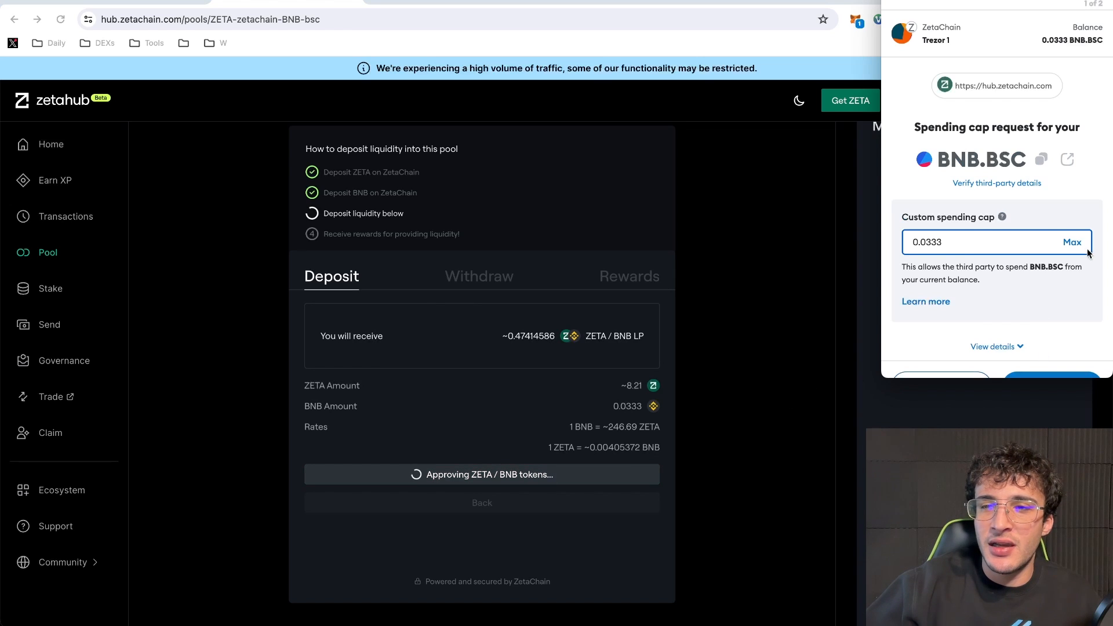
scroll(1058, 354, "down", 1)
left_click(1059, 354)
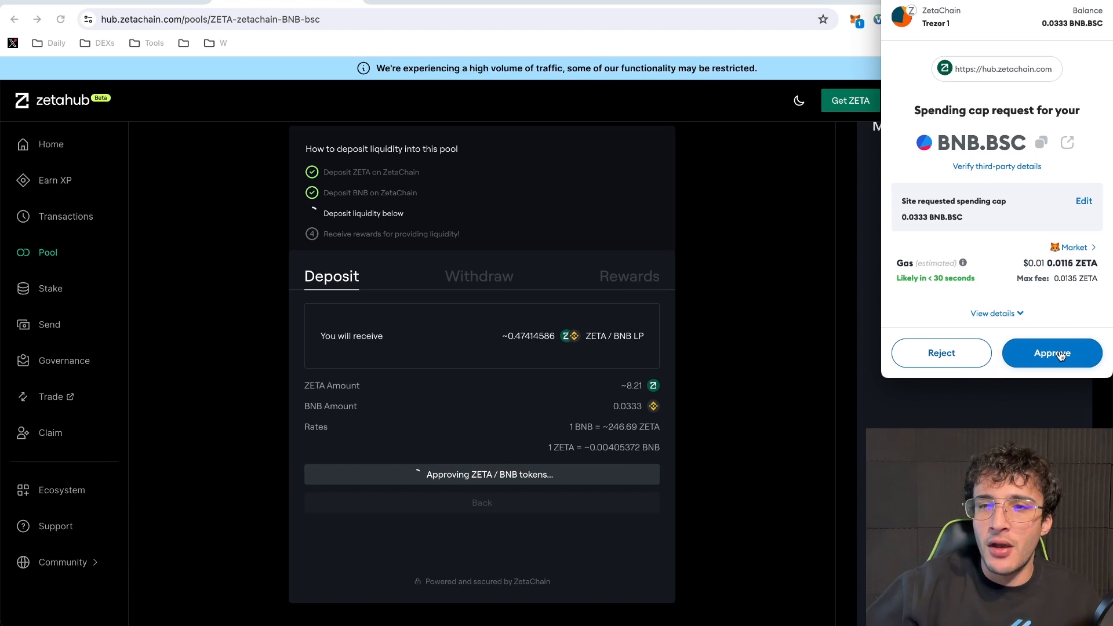
left_click(1051, 354)
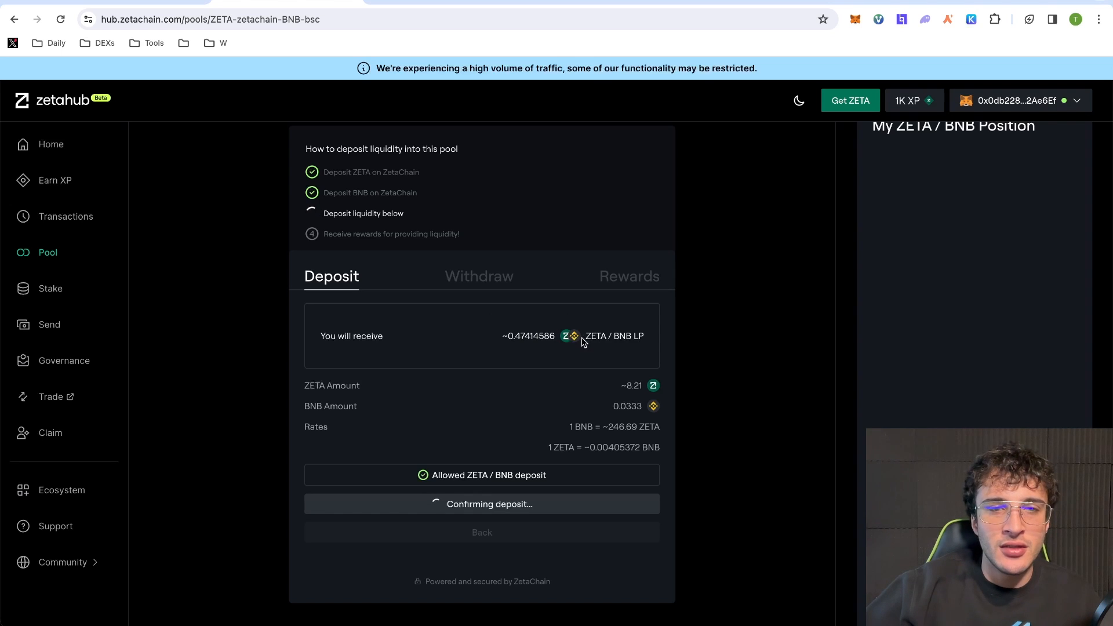
- Check the wallet's recent activity, then proceed to staking the ~0.4725 LP tokens
left_click(855, 20)
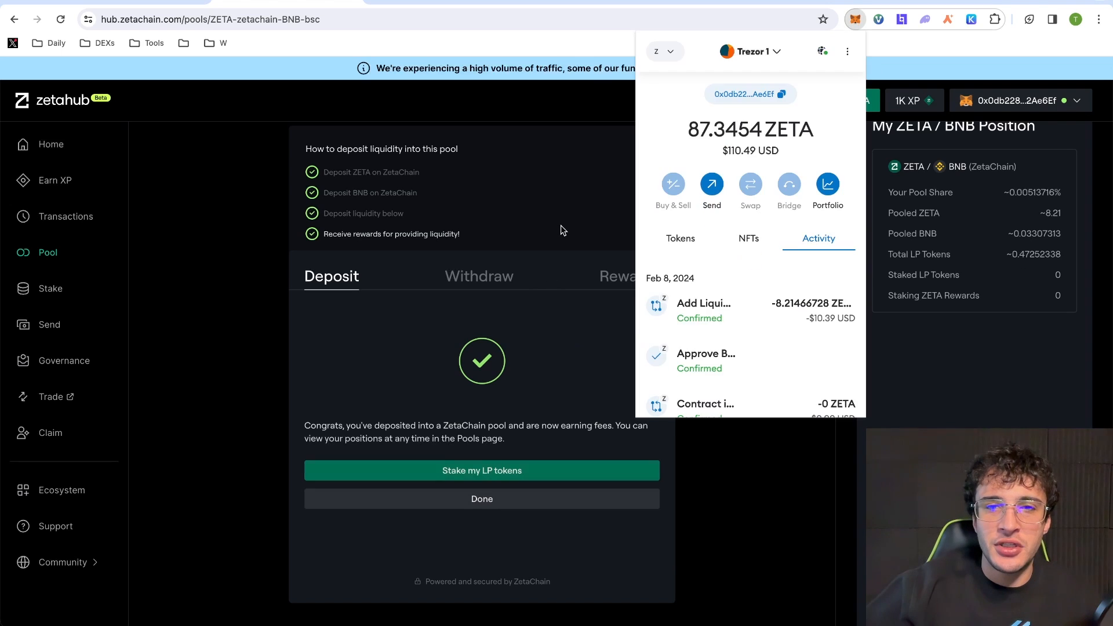
left_click(561, 225)
left_click(497, 475)
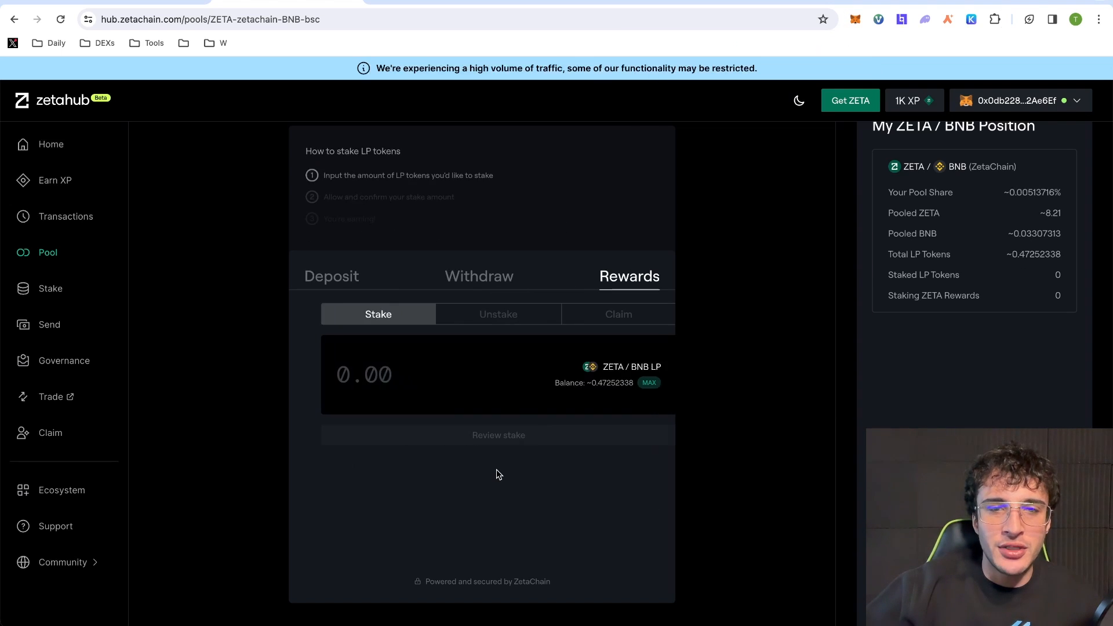
- Fill in the full ~0.4725 LP token balance and review the stake
left_click(634, 384)
left_click(546, 434)
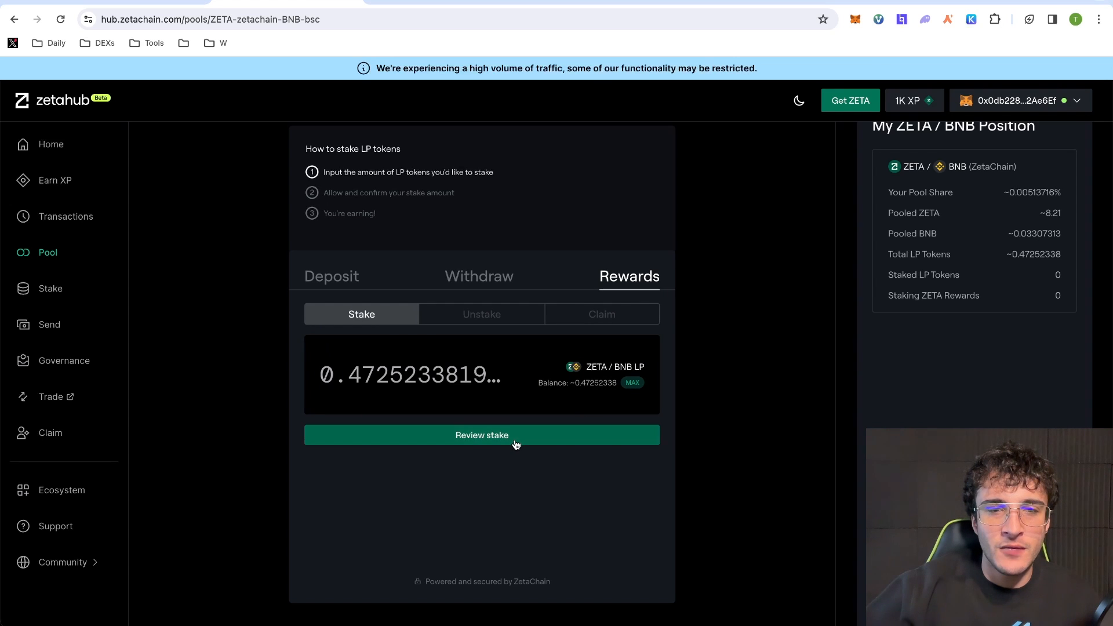
left_click(541, 424)
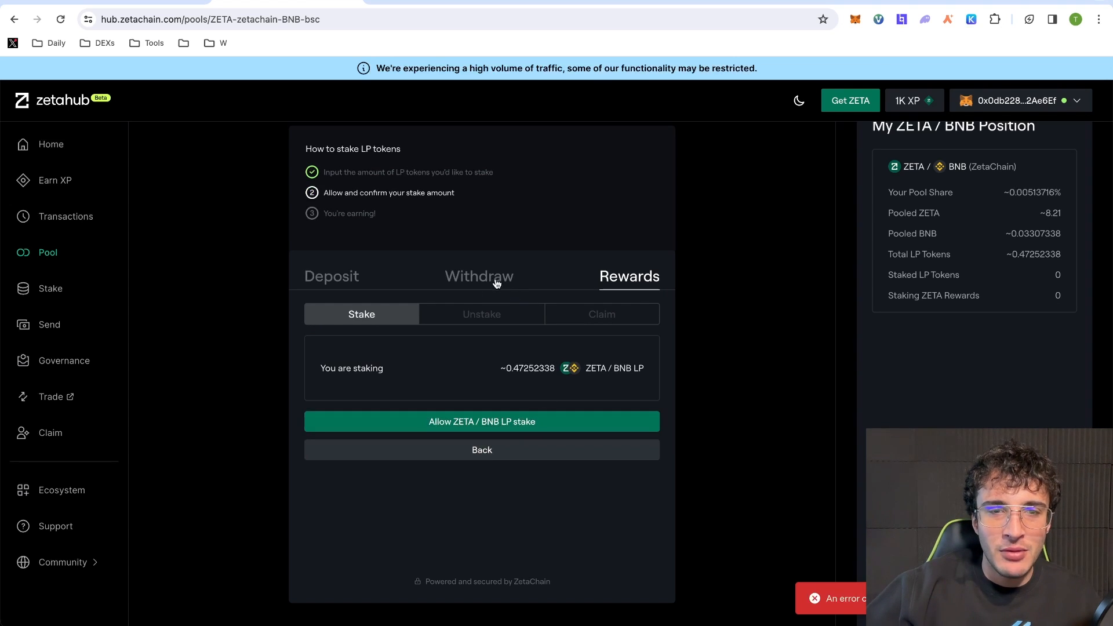
- Look over the deposit and withdraw panels, trying a 100% withdrawal, then return to staking
left_click(357, 283)
left_click(473, 281)
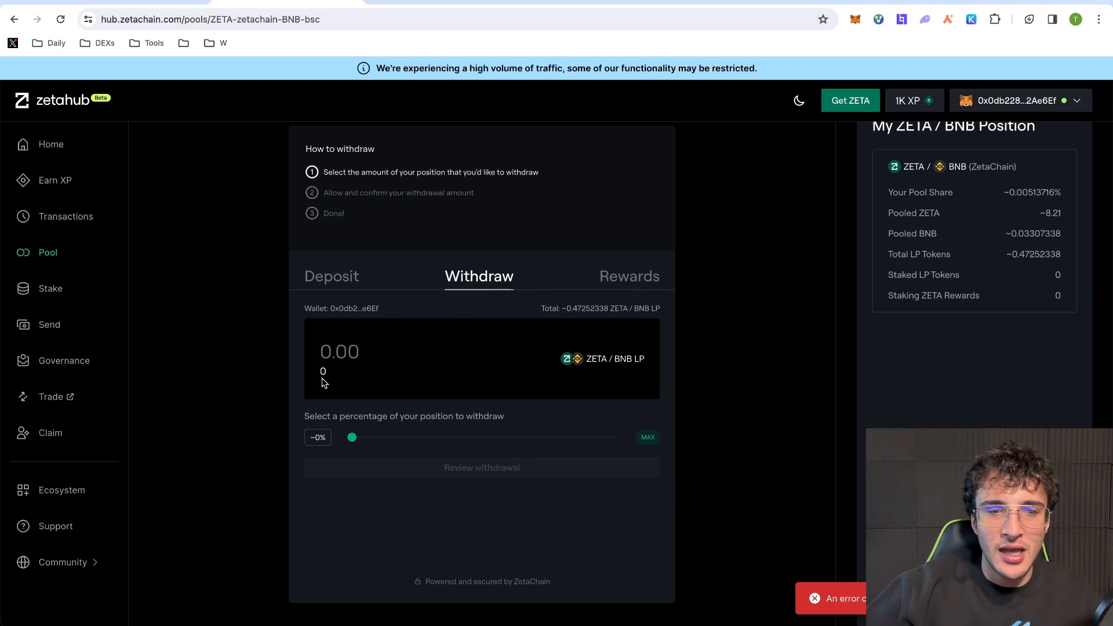
double_click(584, 309)
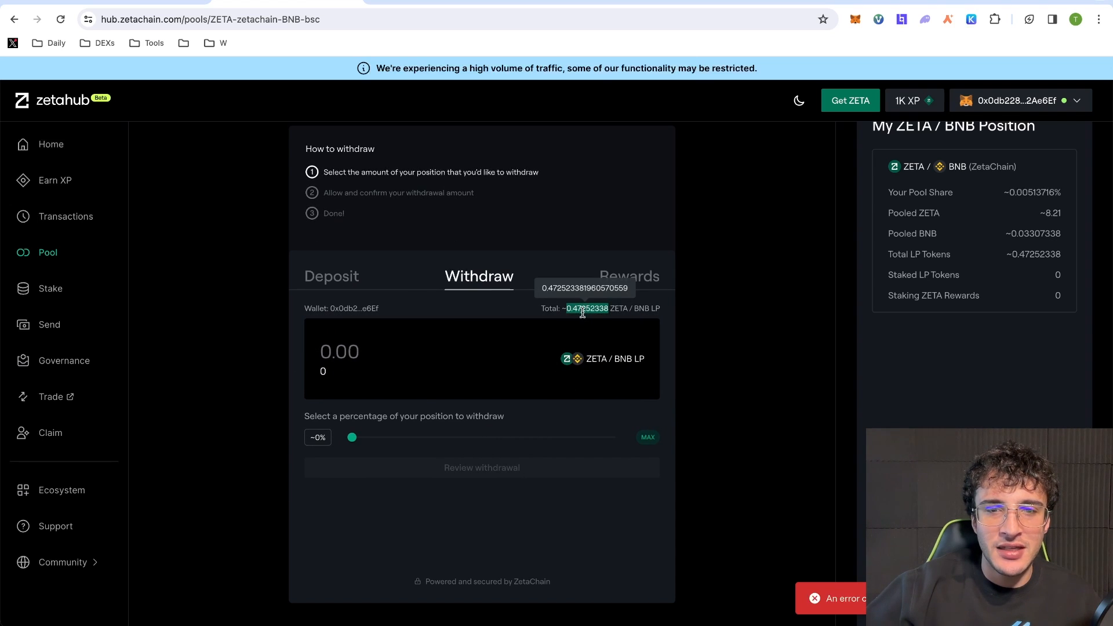
left_click_drag(352, 438, 670, 428)
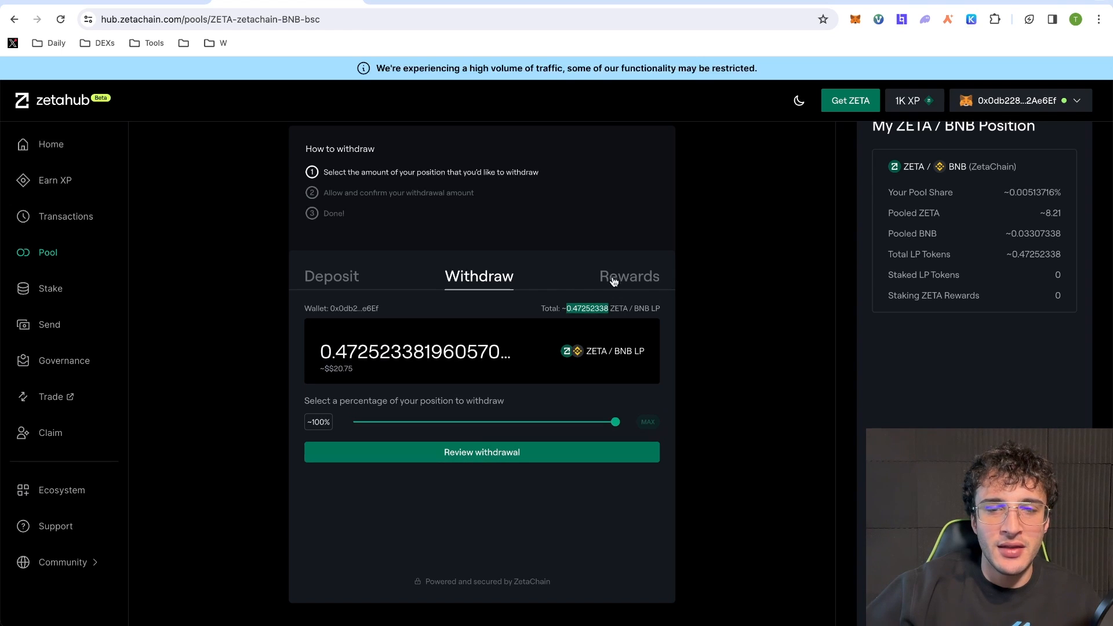
left_click(367, 285)
left_click(644, 275)
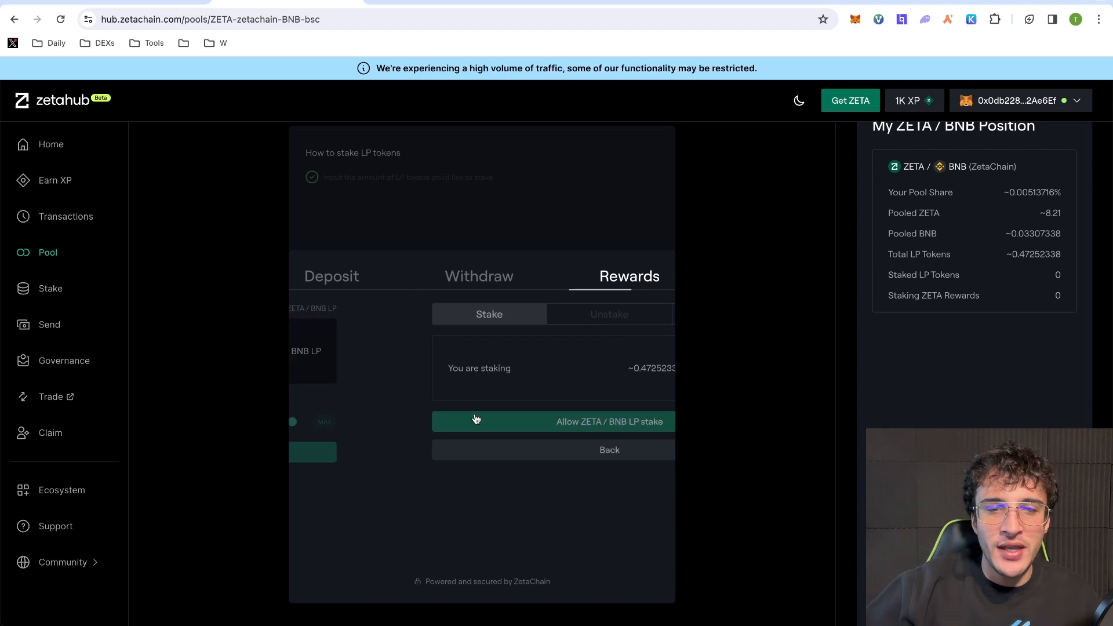
- Approve the LP spending cap, confirm the ZETA/BNB LP stake, and finish with Done
left_click(529, 422)
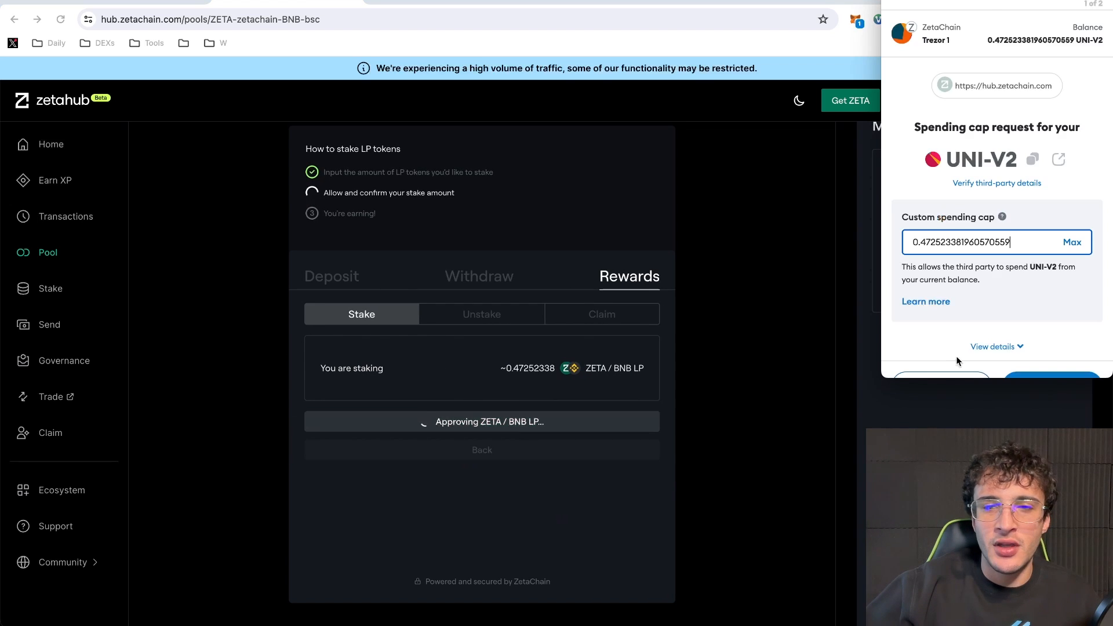
scroll(973, 348, "down", 2)
left_click(1038, 354)
left_click(1038, 355)
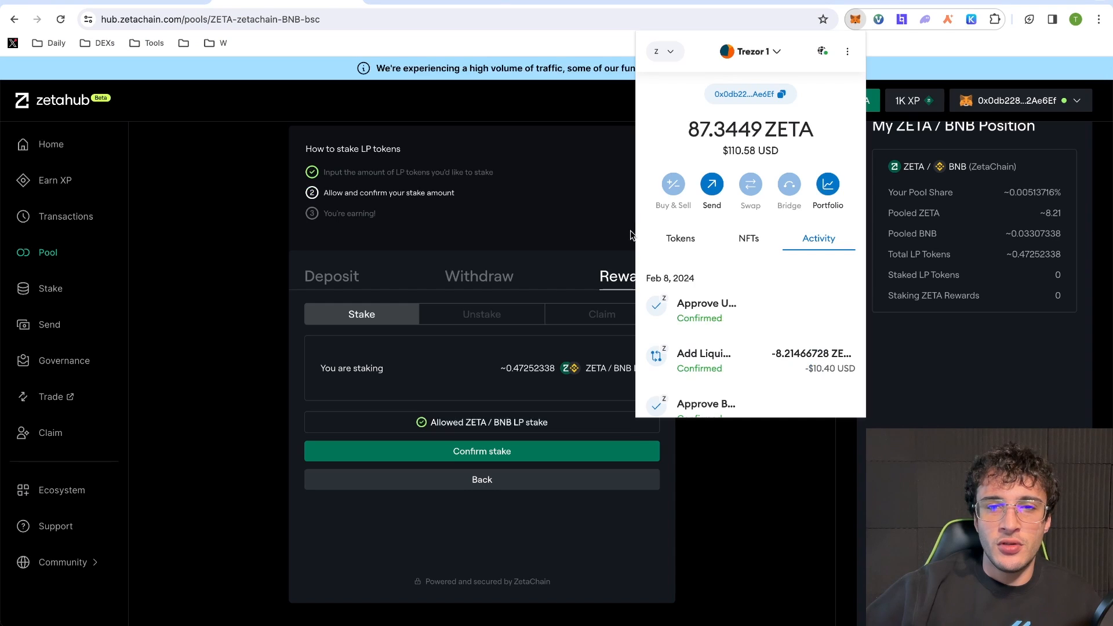
left_click(631, 231)
left_click(572, 455)
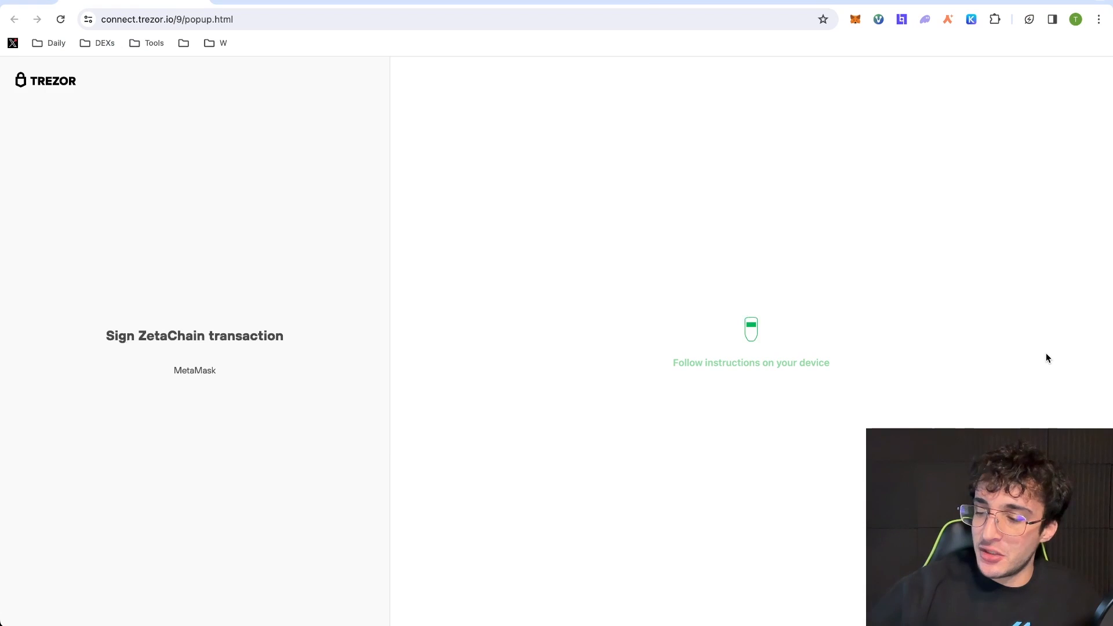
left_click(855, 19)
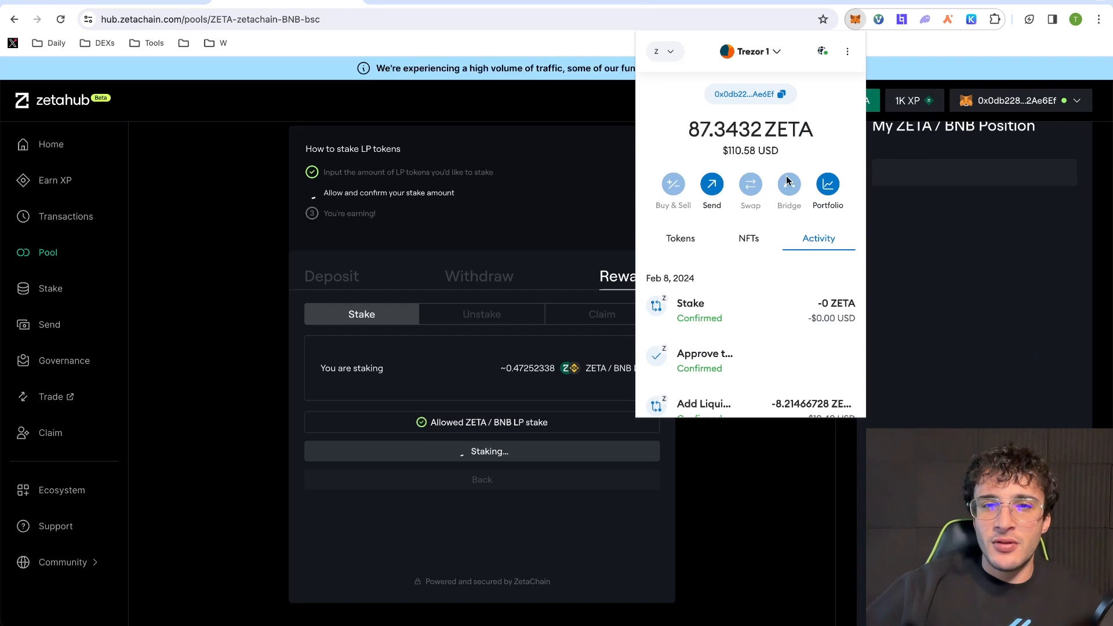
left_click(534, 155)
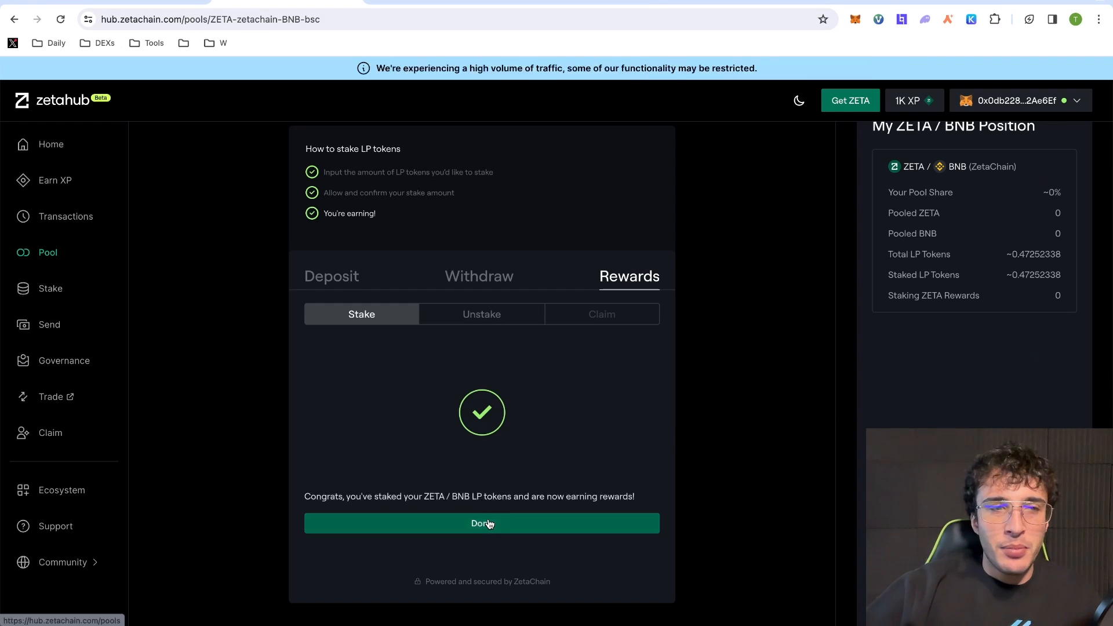
left_click(485, 523)
- Open Earn XP and scroll through the full Activities list
left_click(67, 181)
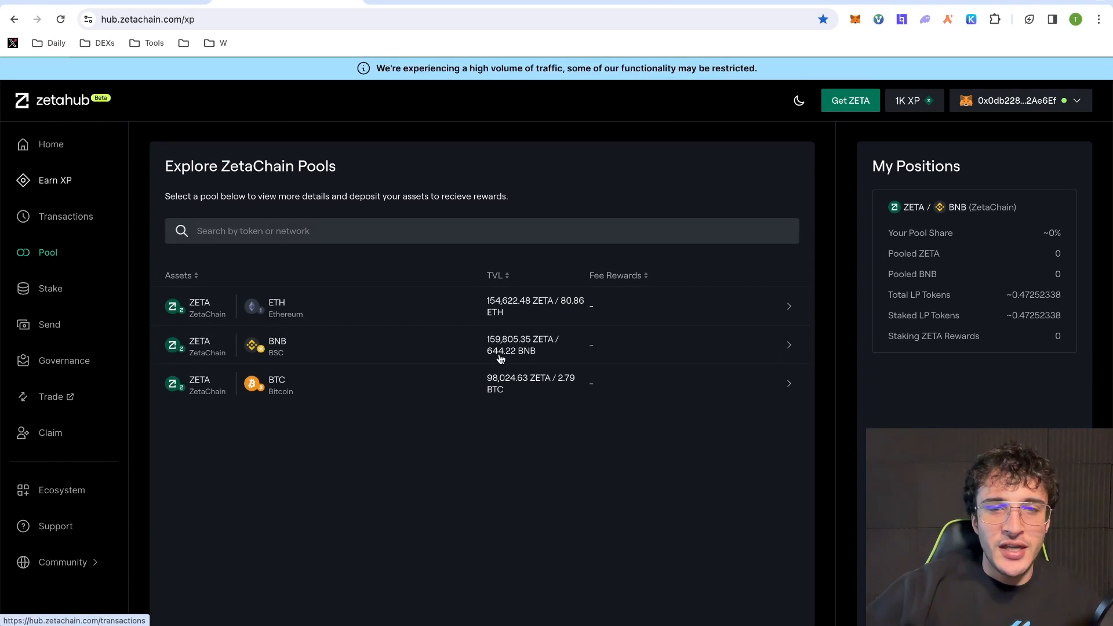
scroll(510, 351, "down", 2)
scroll(512, 354, "down", 3)
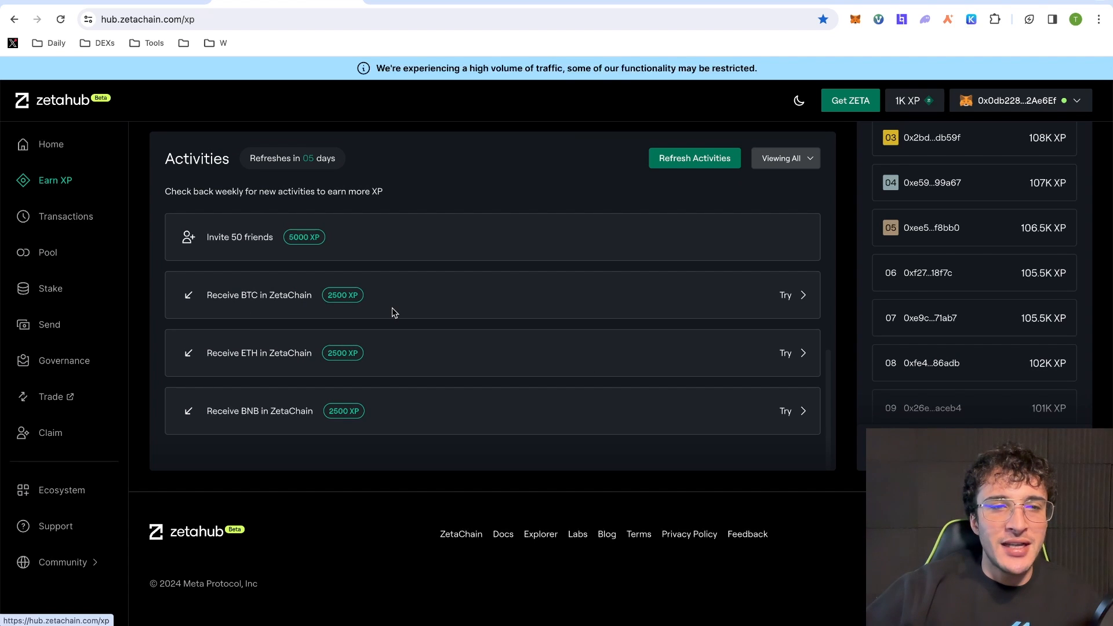
scroll(392, 313, "up", 1)
scroll(463, 333, "up", 5)
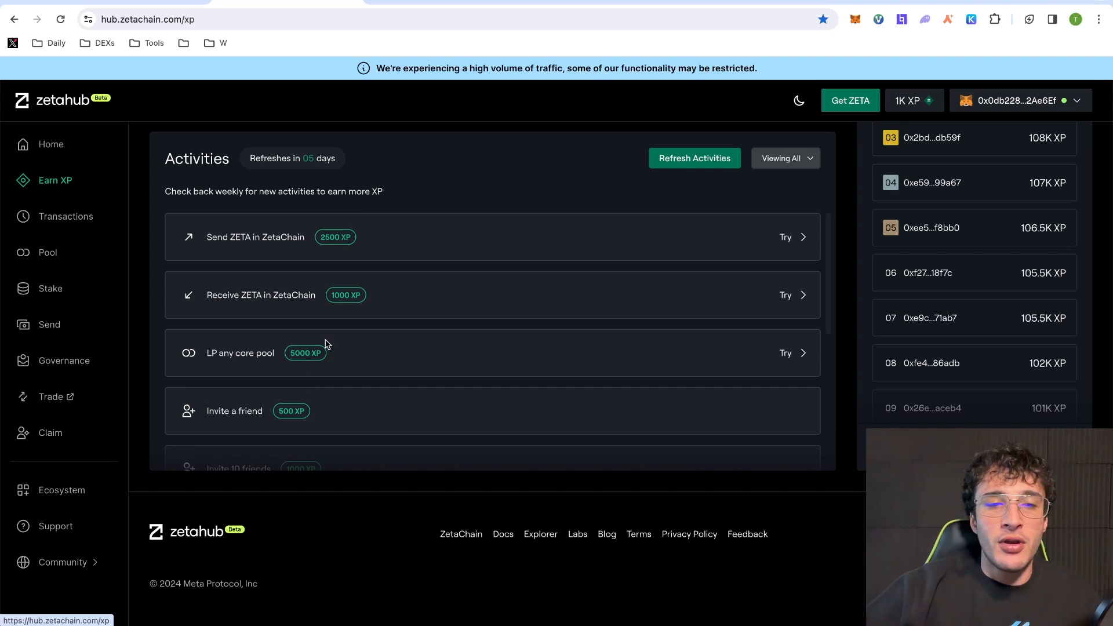
scroll(531, 277, "down", 3)
scroll(531, 277, "up", 2)
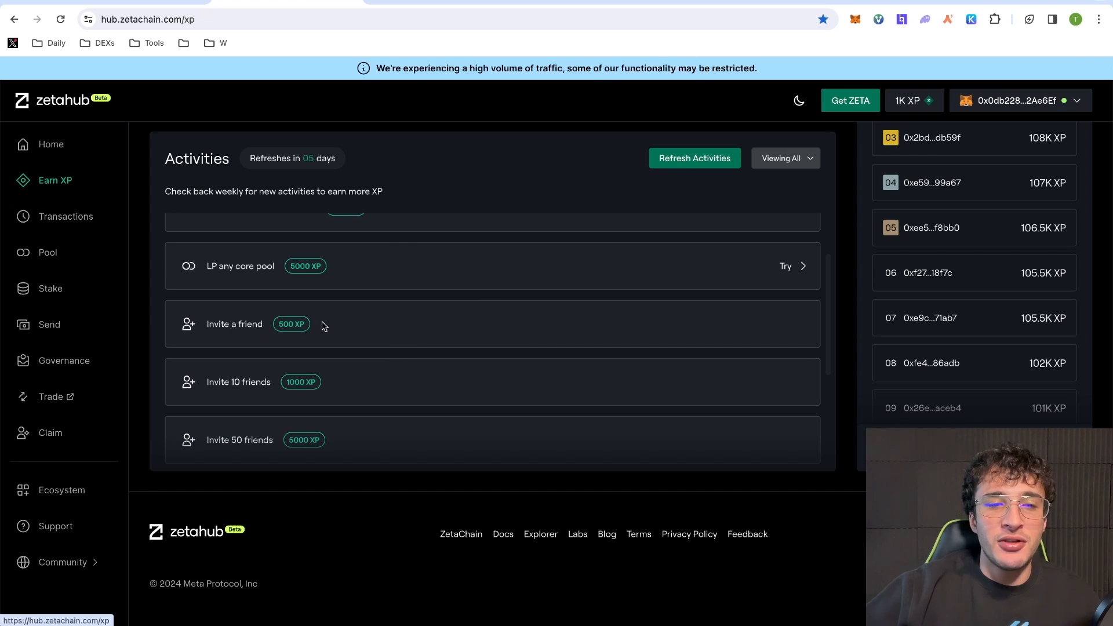
scroll(306, 384, "down", 1)
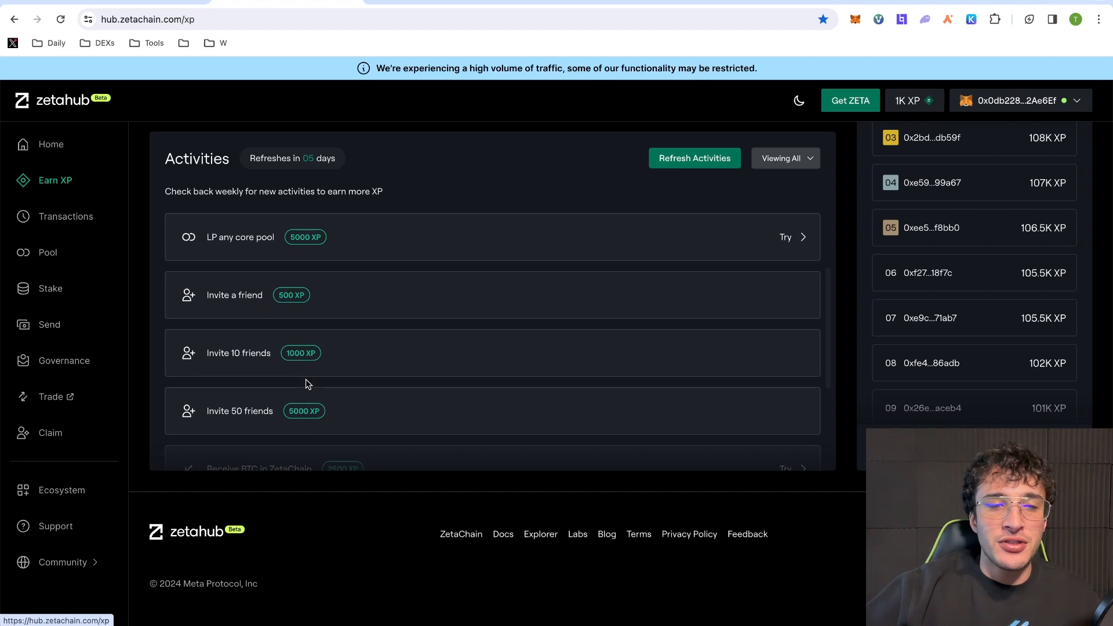
scroll(387, 399, "down", 2)
scroll(389, 398, "up", 10)
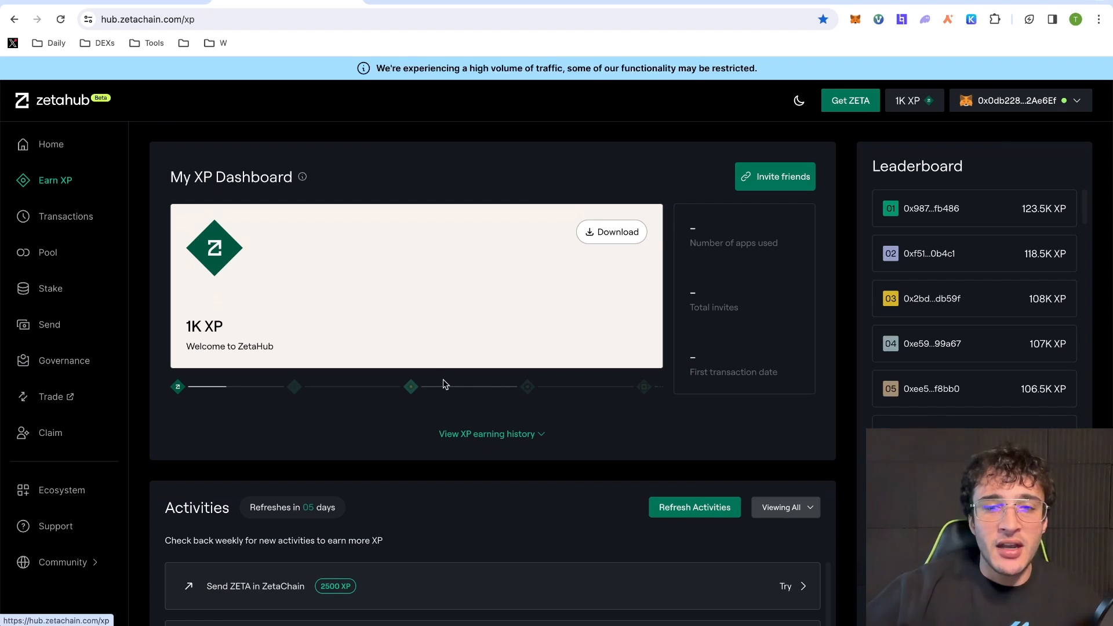
- Browse the Ecosystem project directory, then return to Earn XP and review the activities again
left_click(61, 490)
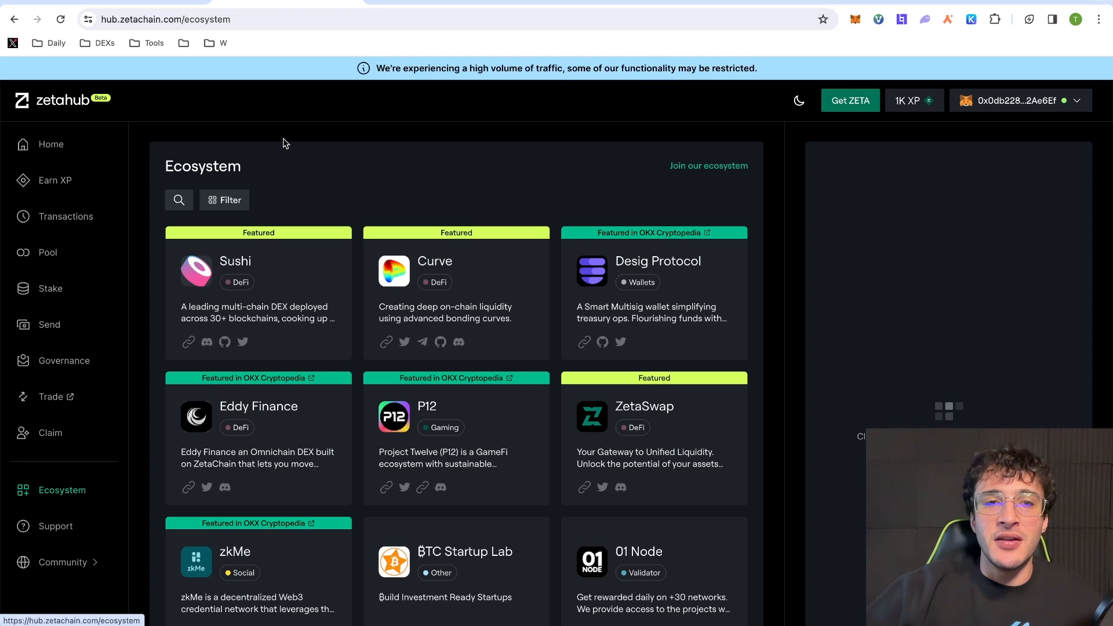
left_click(55, 180)
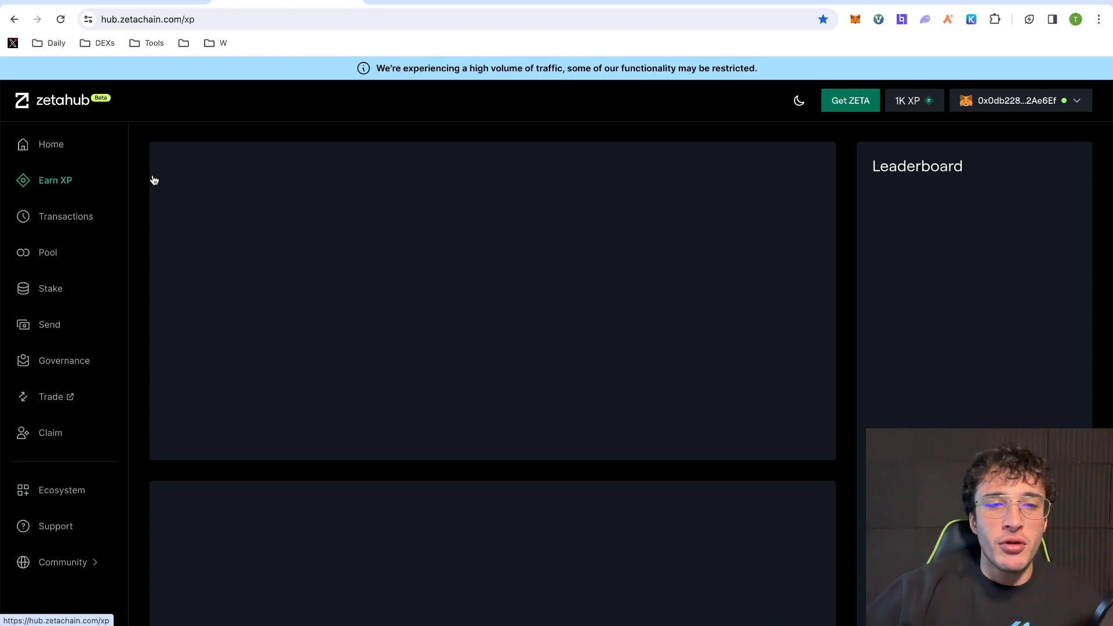
scroll(615, 307, "down", 5)
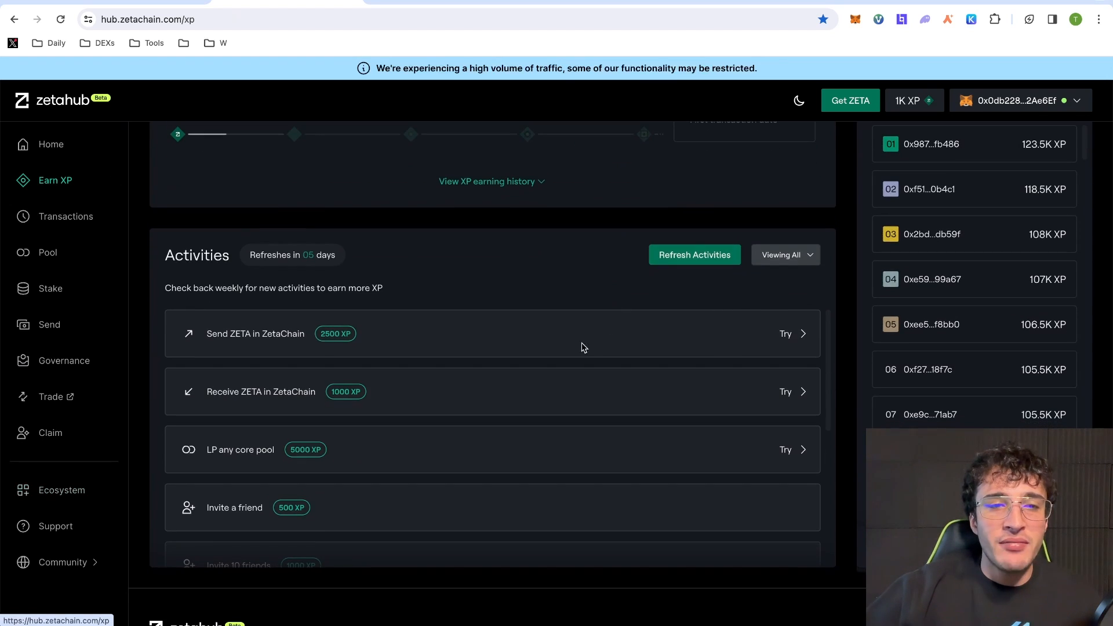
scroll(588, 348, "down", 8)
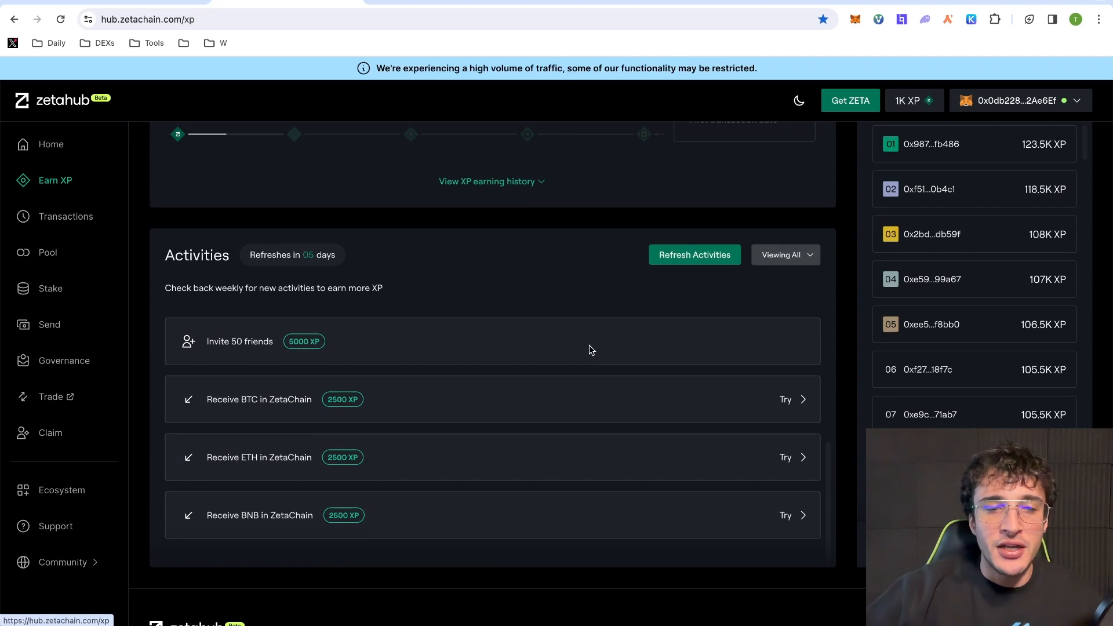
scroll(597, 347, "up", 8)
scroll(475, 191, "up", 5)
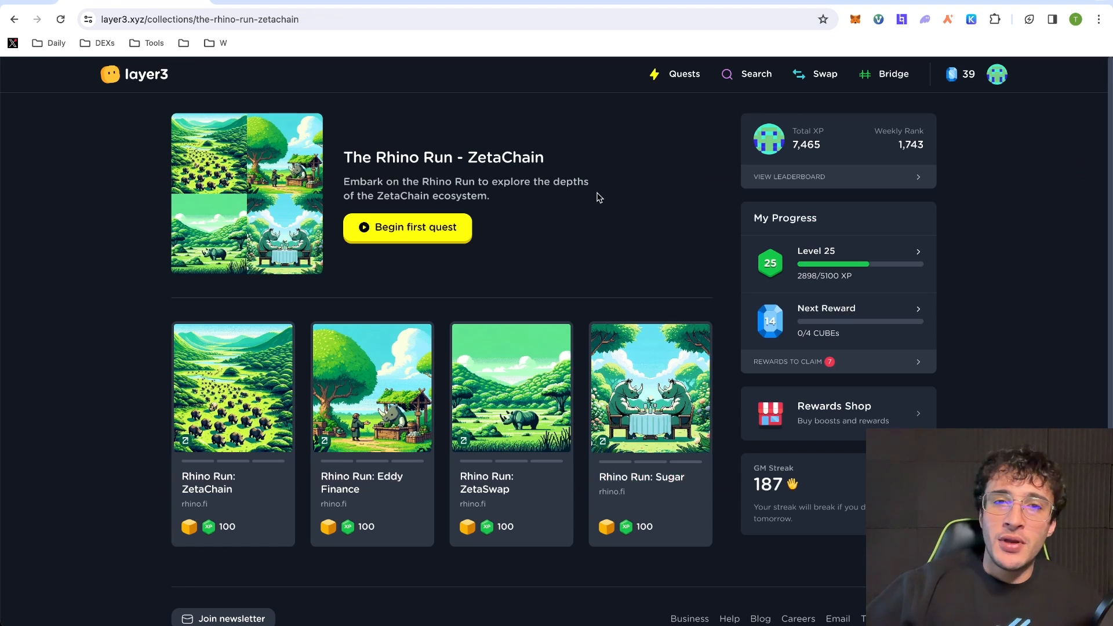
- Begin the Rhino Run: ZetaChain quest, reach Bridge to ZetaChain, and switch to rhino.fi
left_click(294, 1)
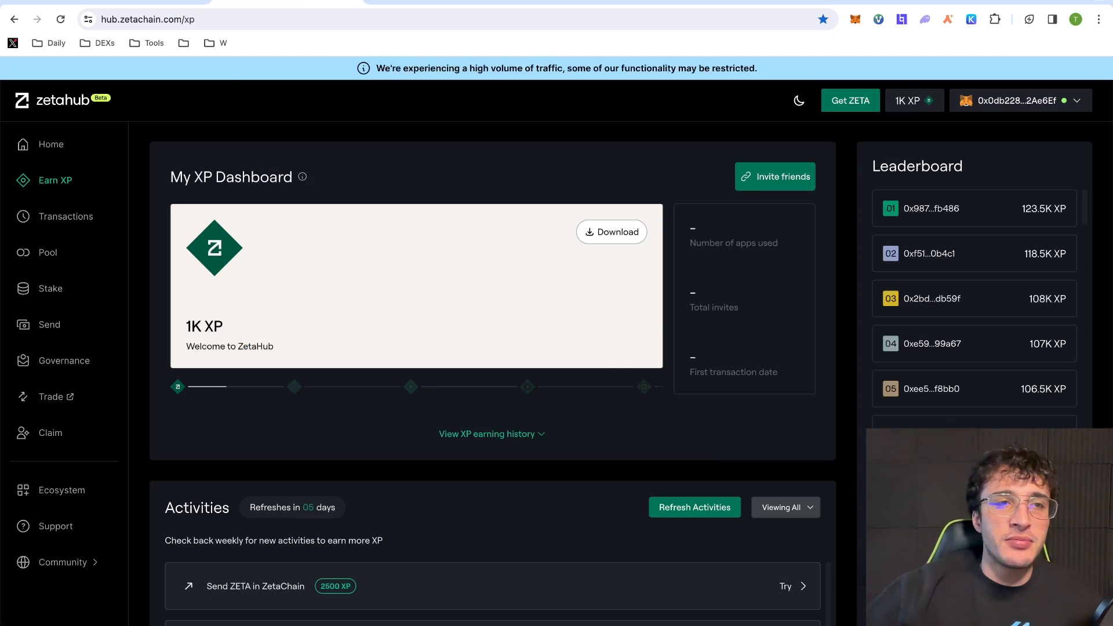
left_click(128, 6)
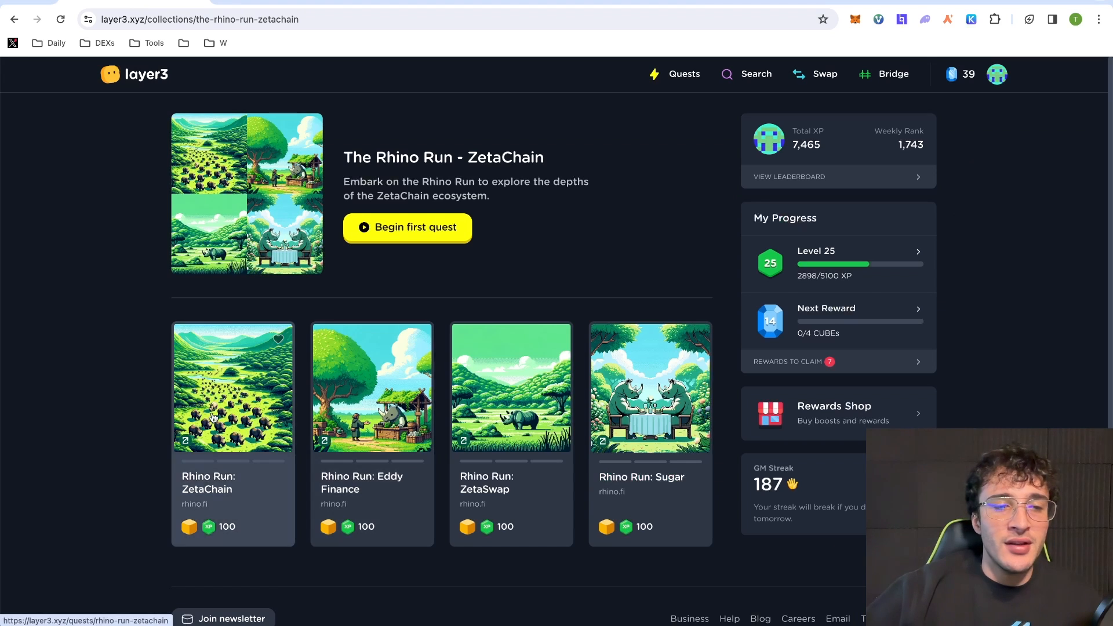
left_click(241, 398)
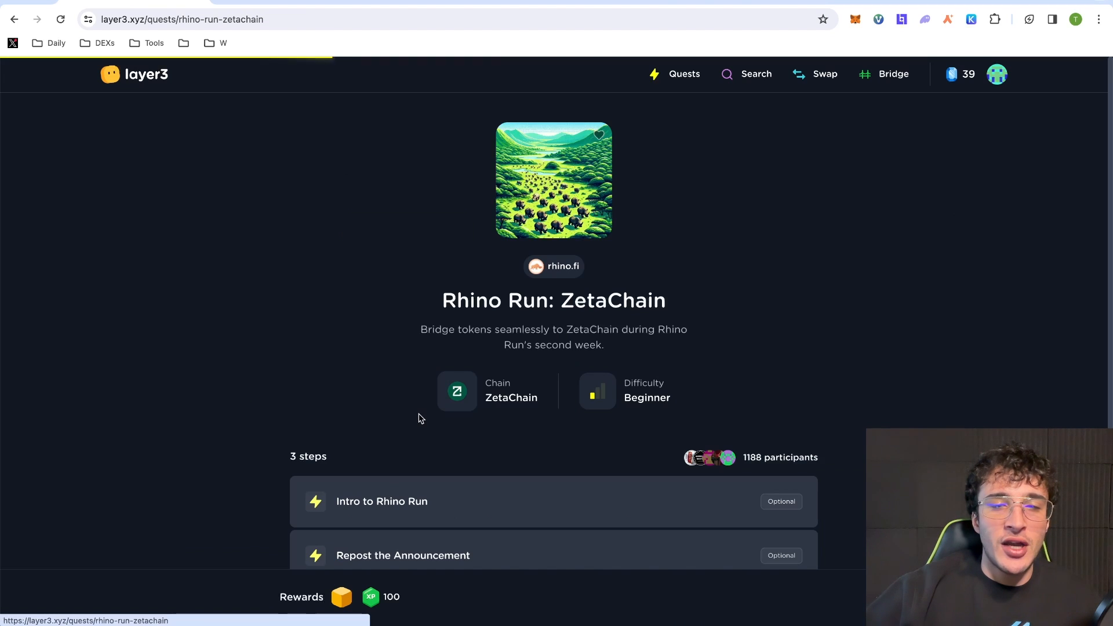
scroll(435, 405, "down", 3)
left_click(779, 598)
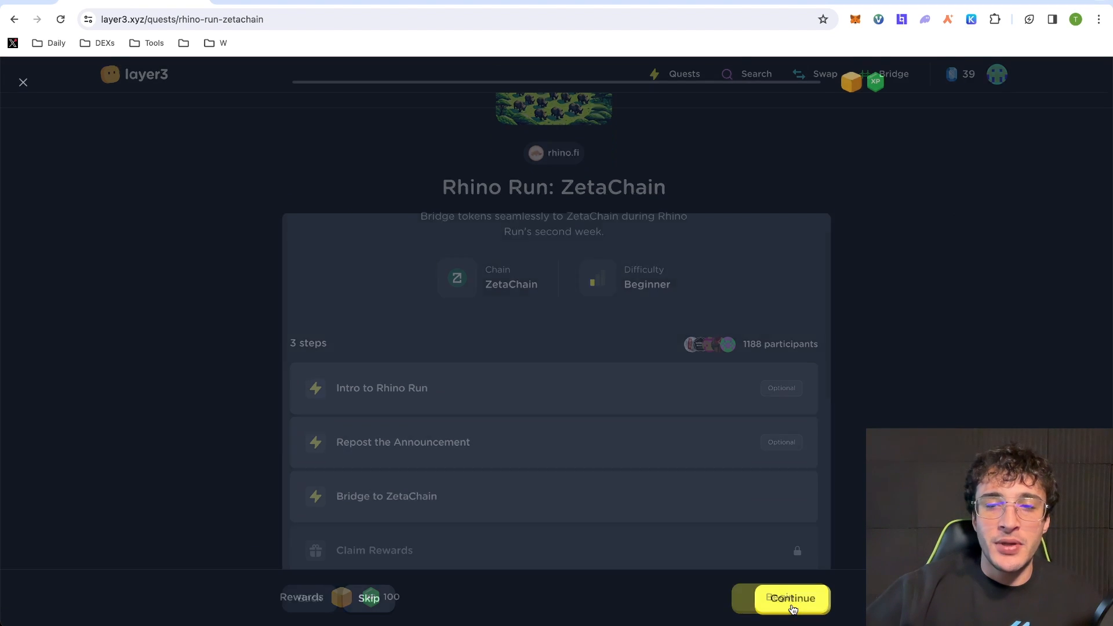
left_click(797, 597)
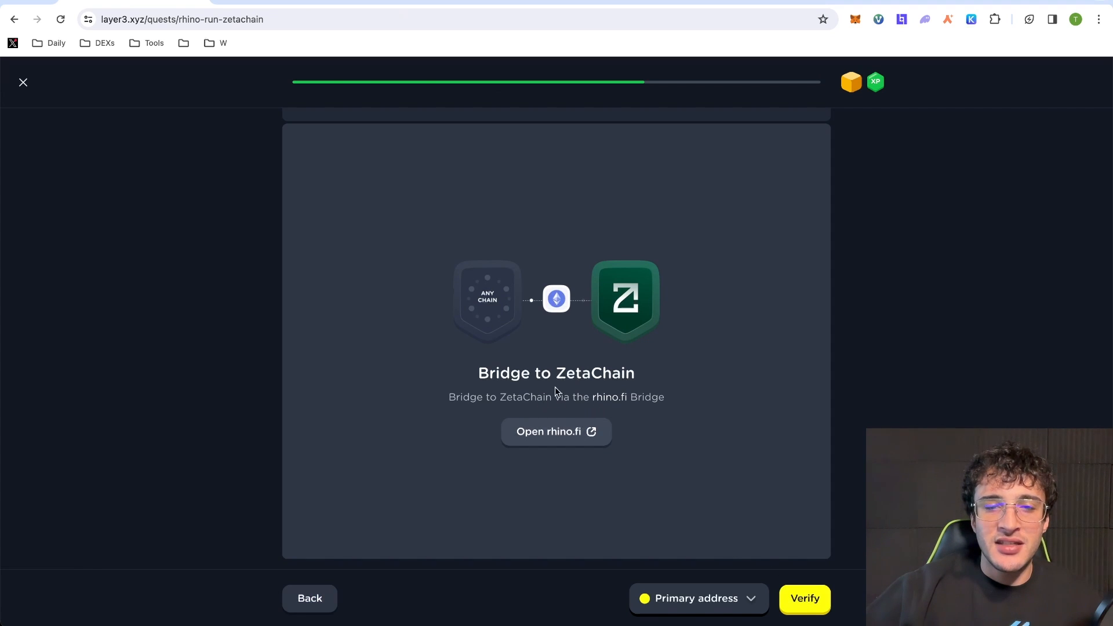
left_click(270, 4)
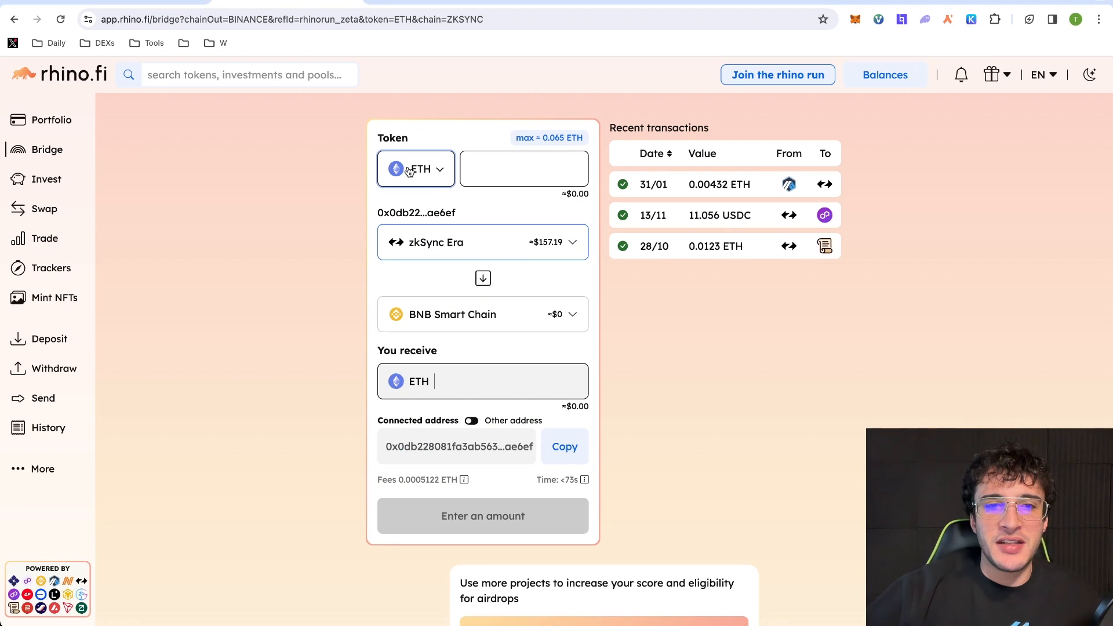
- Bridge 0.0025 ETH from zkSync Era to Zeta in rhino.fi
left_click(495, 315)
left_click(529, 488)
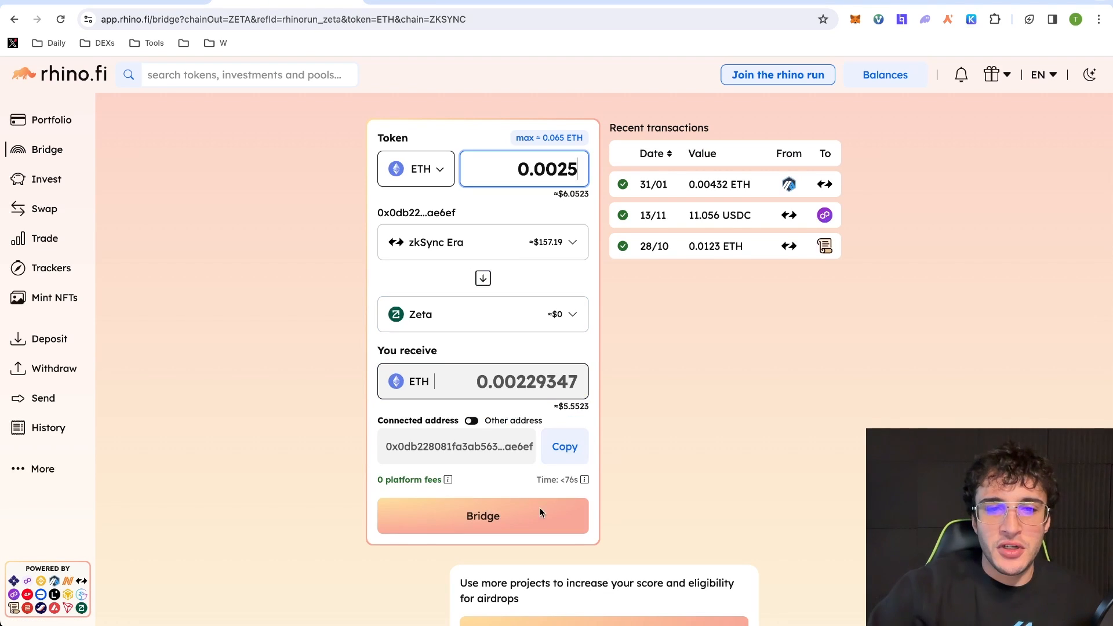
left_click(539, 513)
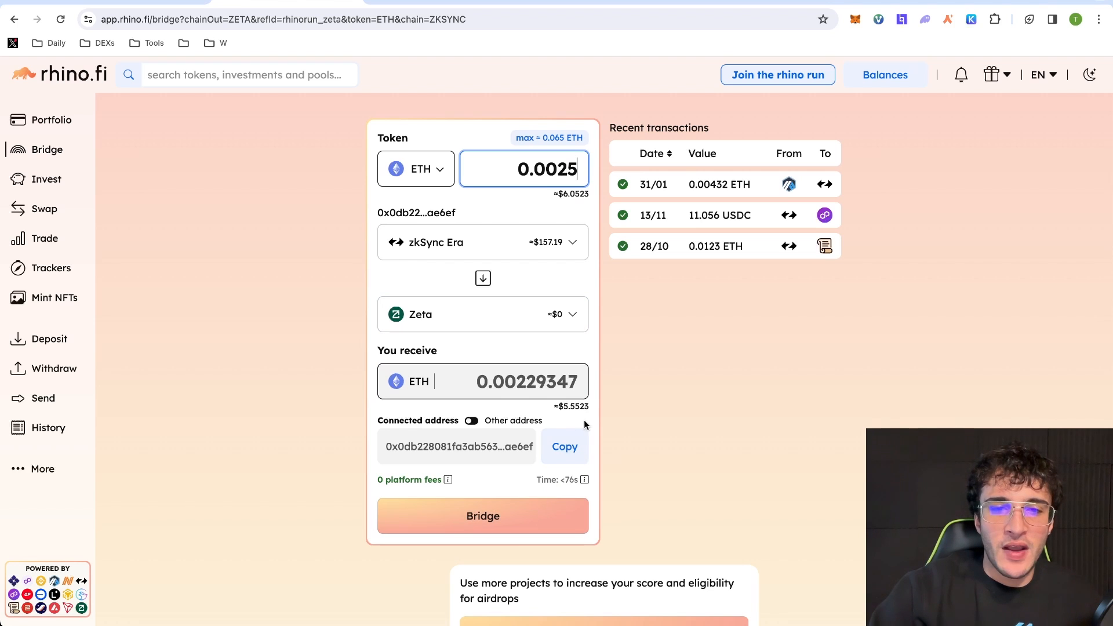
left_click(526, 517)
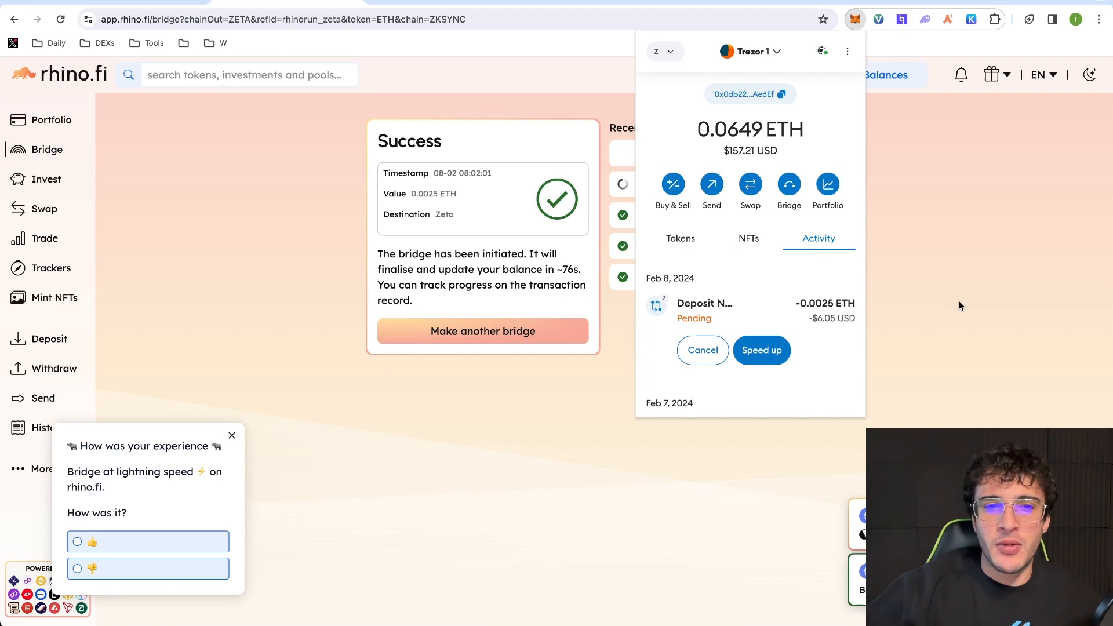
- Have the Layer3 quest verify the completed bridge step
left_click(930, 299)
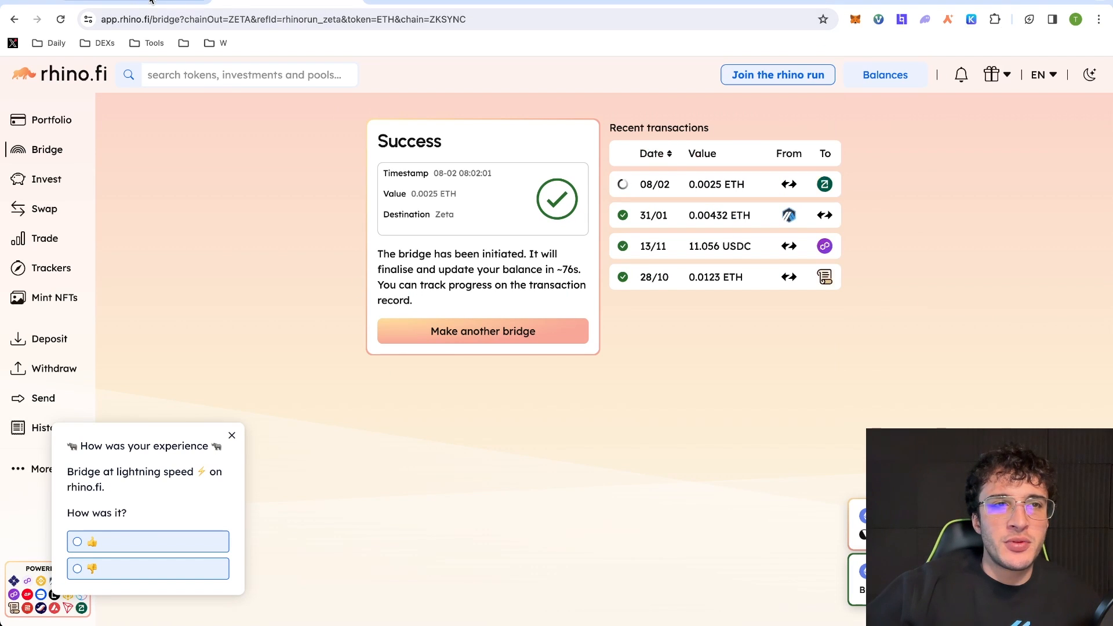
left_click(150, 0)
left_click(809, 594)
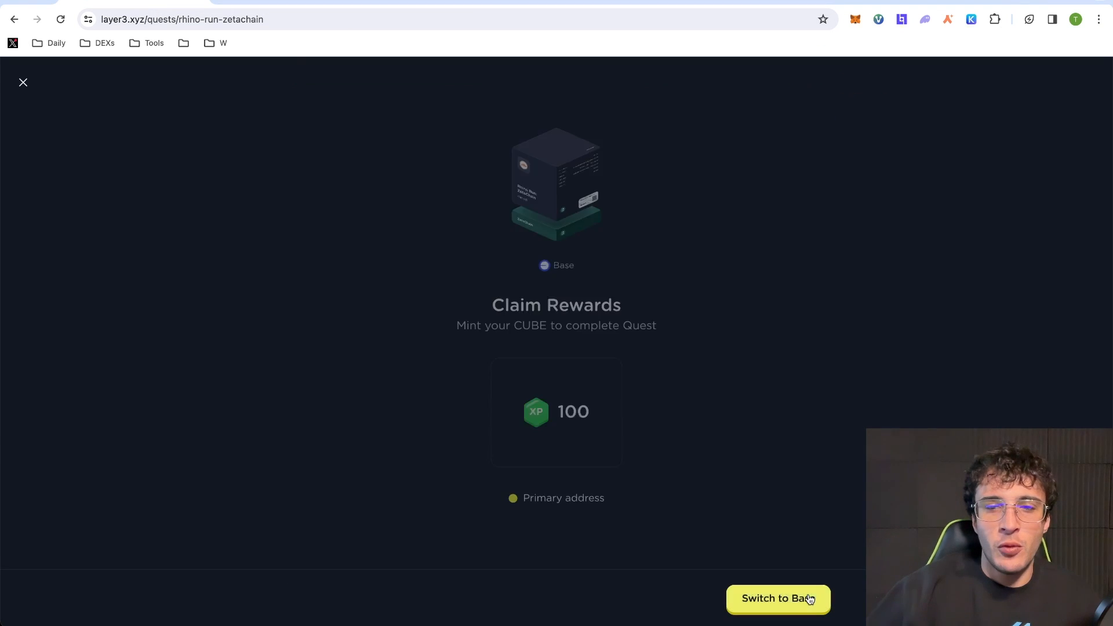
- Switch the wallet to Base and mint the ZetaChain quest's CUBE credential
left_click(771, 599)
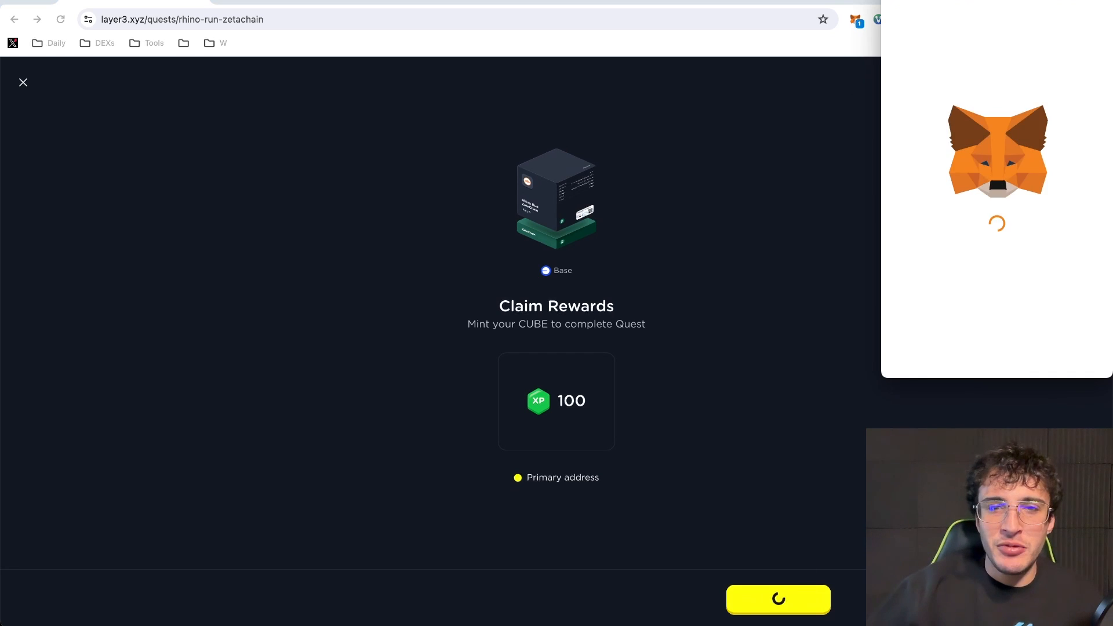
left_click(1043, 351)
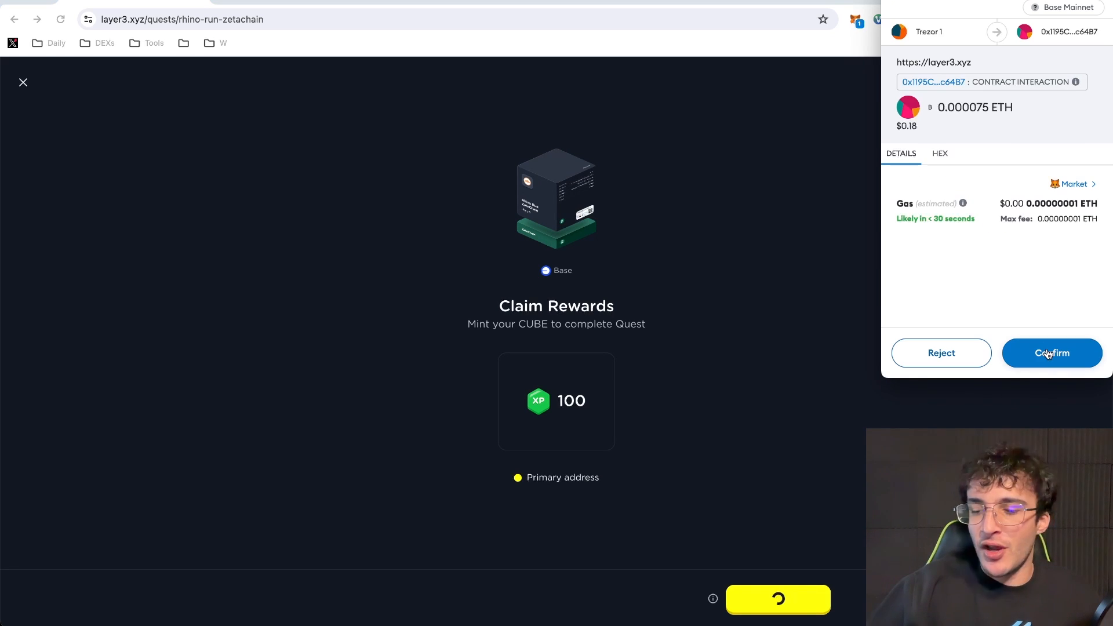
left_click(1048, 354)
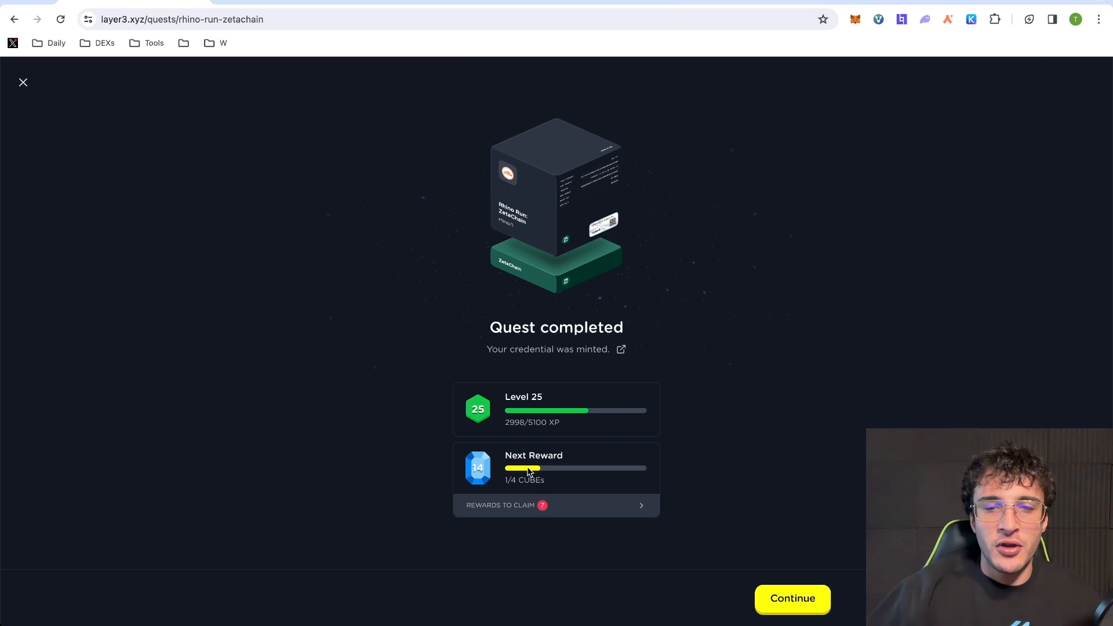
left_click(804, 599)
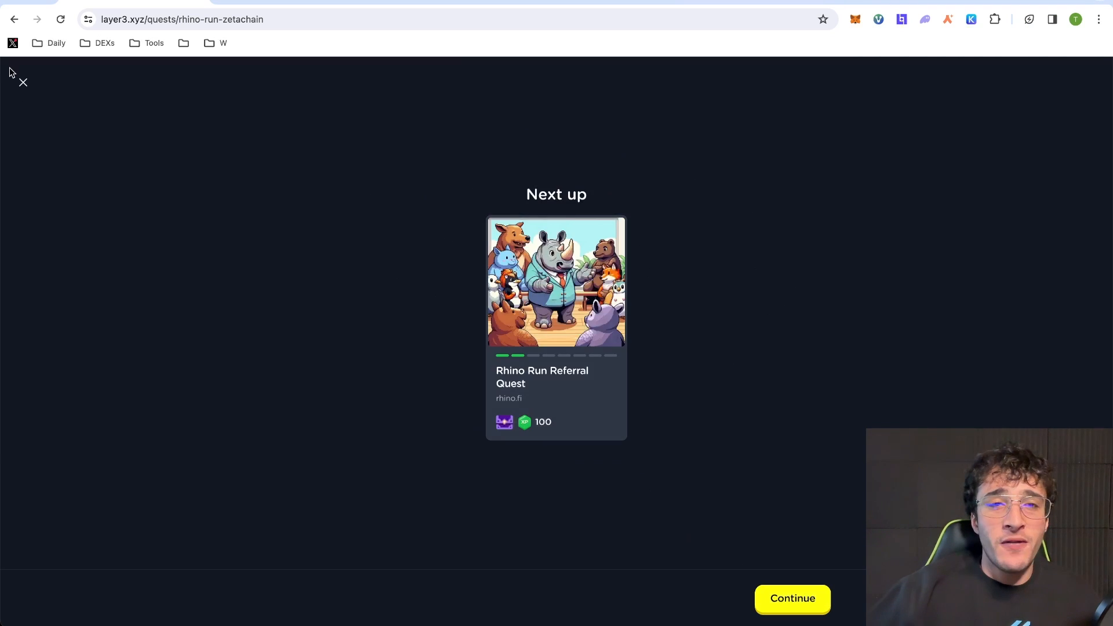
- Go back to the Rhino Run collection and begin the Eddy Finance quest
left_click(22, 83)
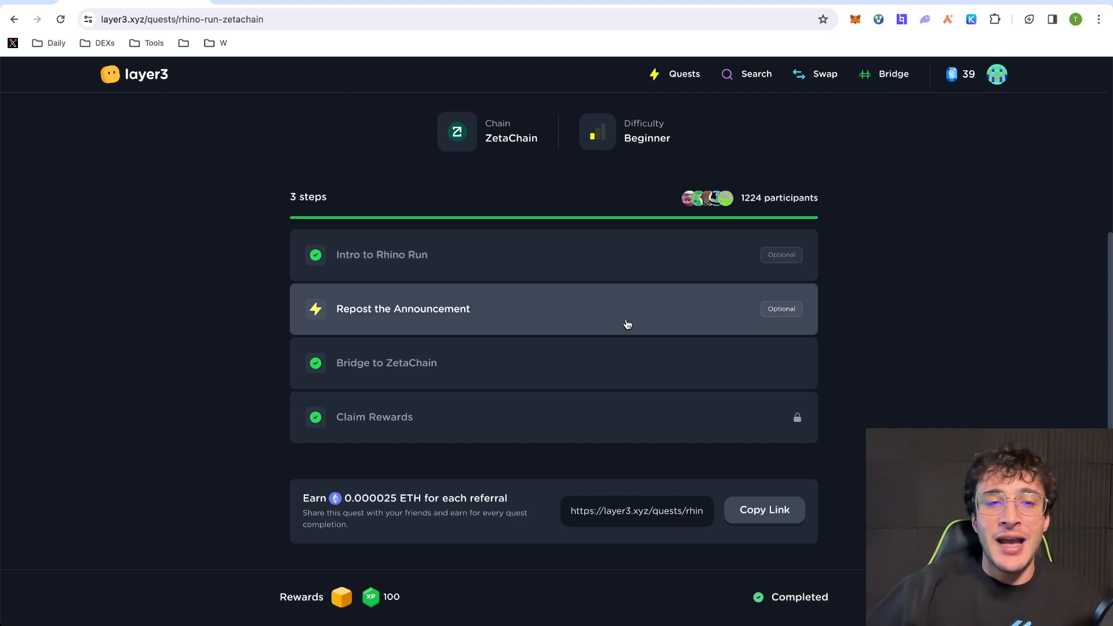
scroll(466, 256, "up", 3)
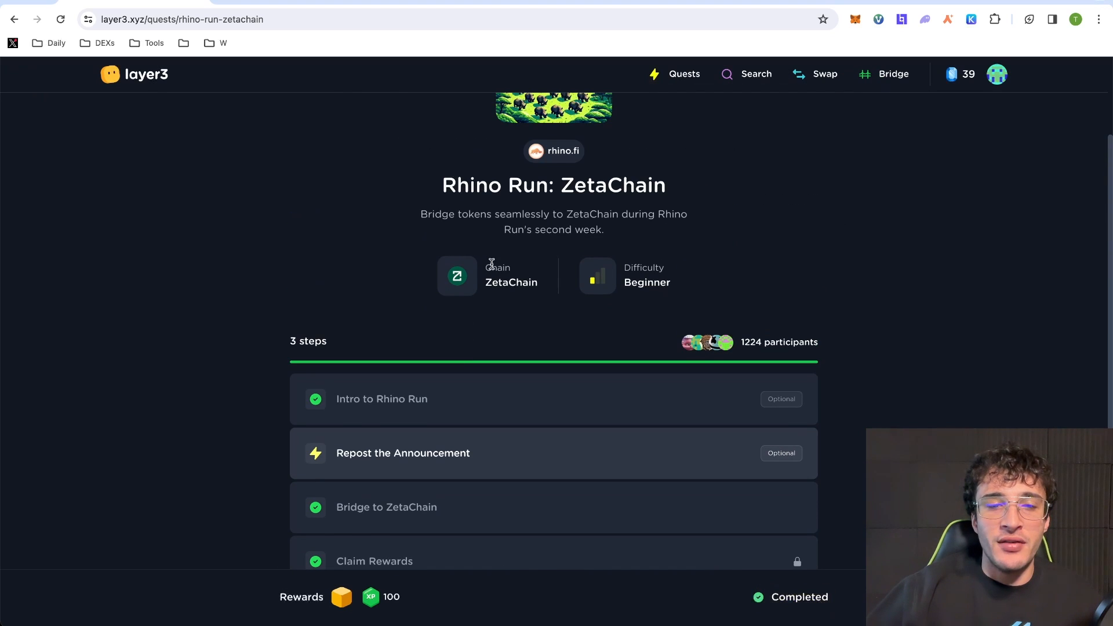
scroll(491, 264, "down", 2)
left_click(14, 19)
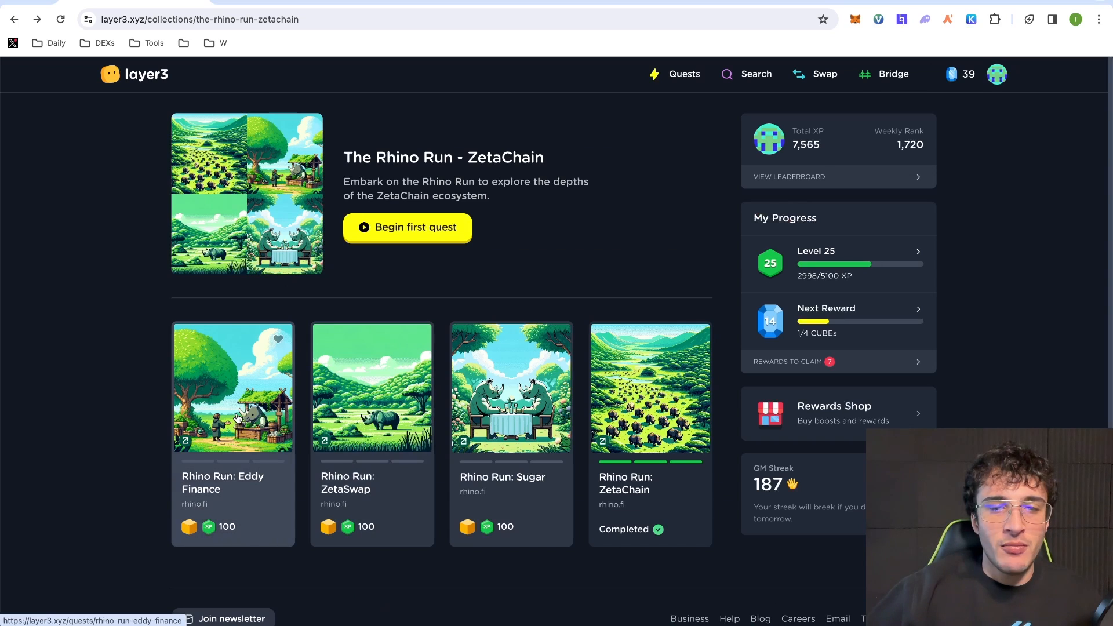
left_click(237, 418)
left_click(808, 597)
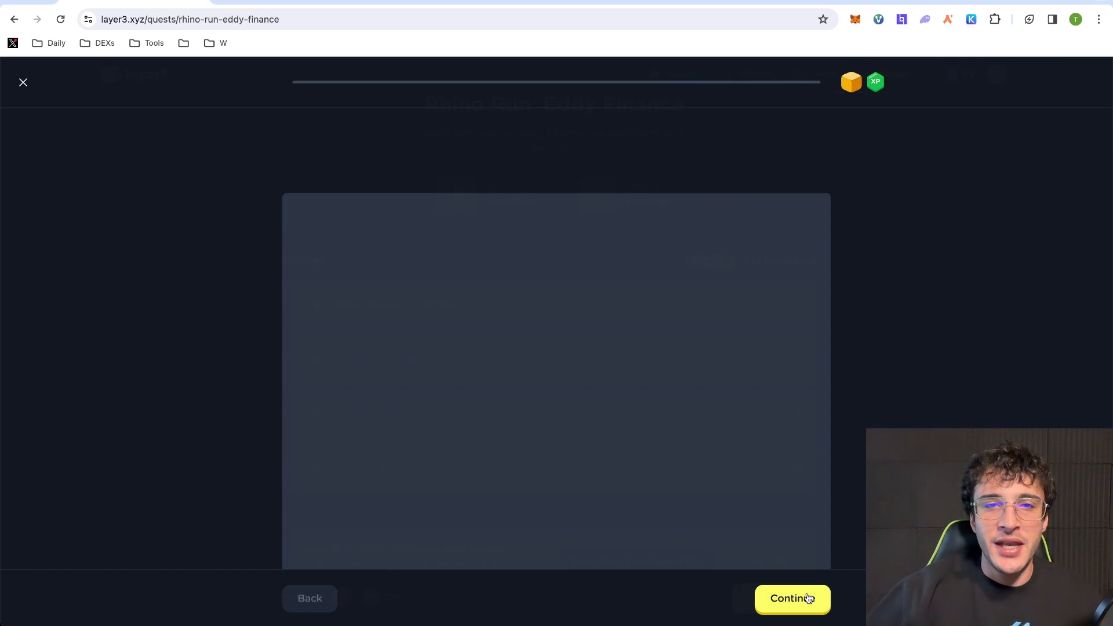
- Follow Eddy Protocol on Twitter, verify the step, and launch the Eddy Finance swap app
left_click(778, 598)
left_click(572, 392)
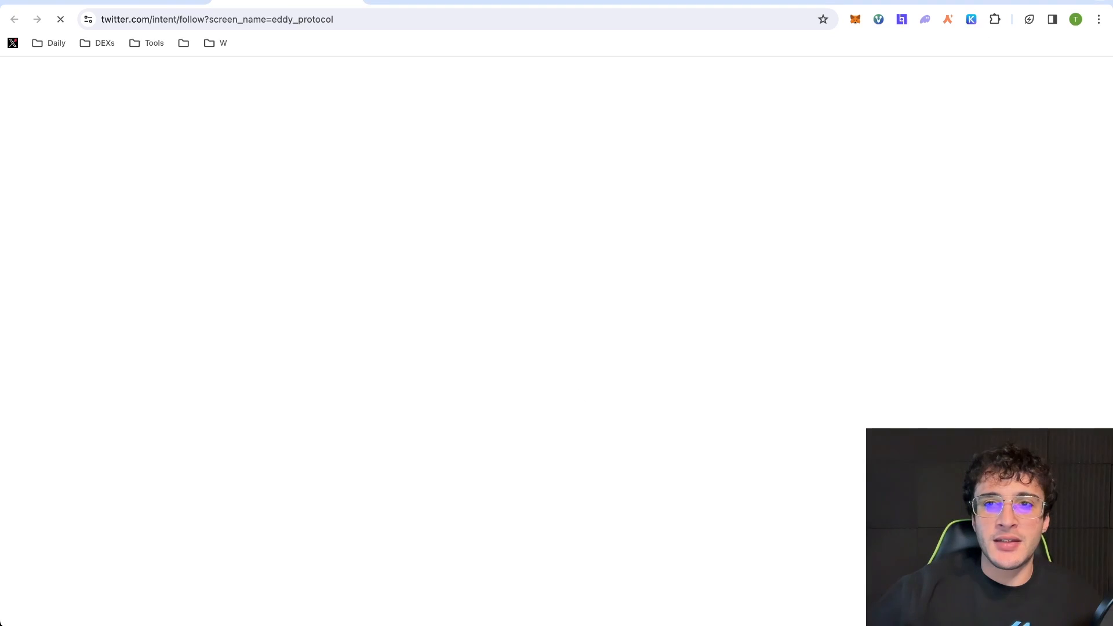
key("super+w")
left_click(792, 597)
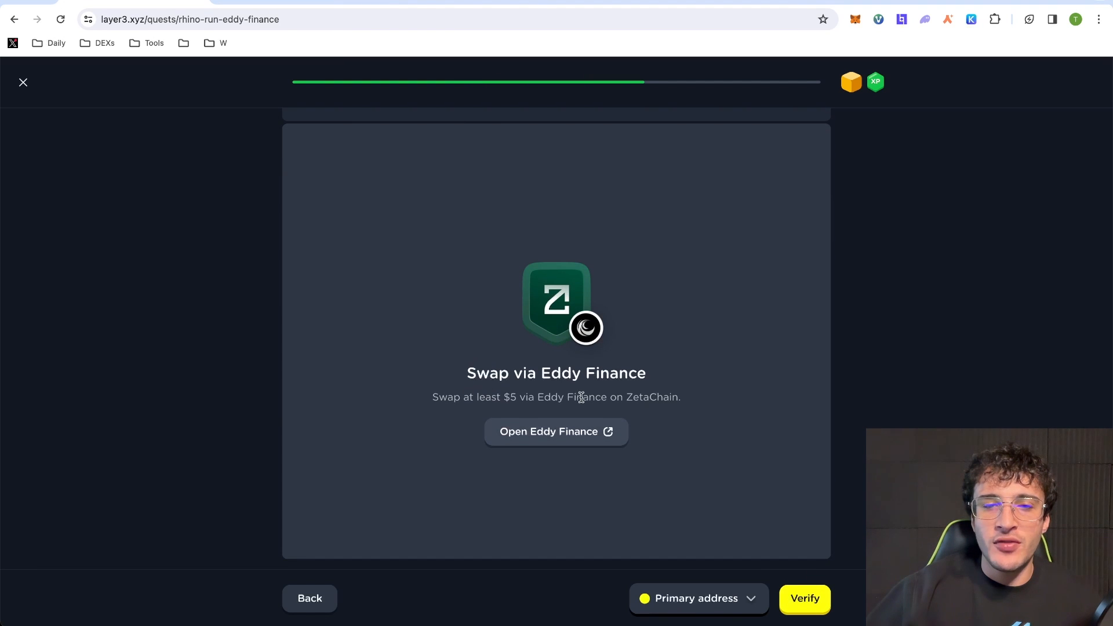
left_click(558, 436)
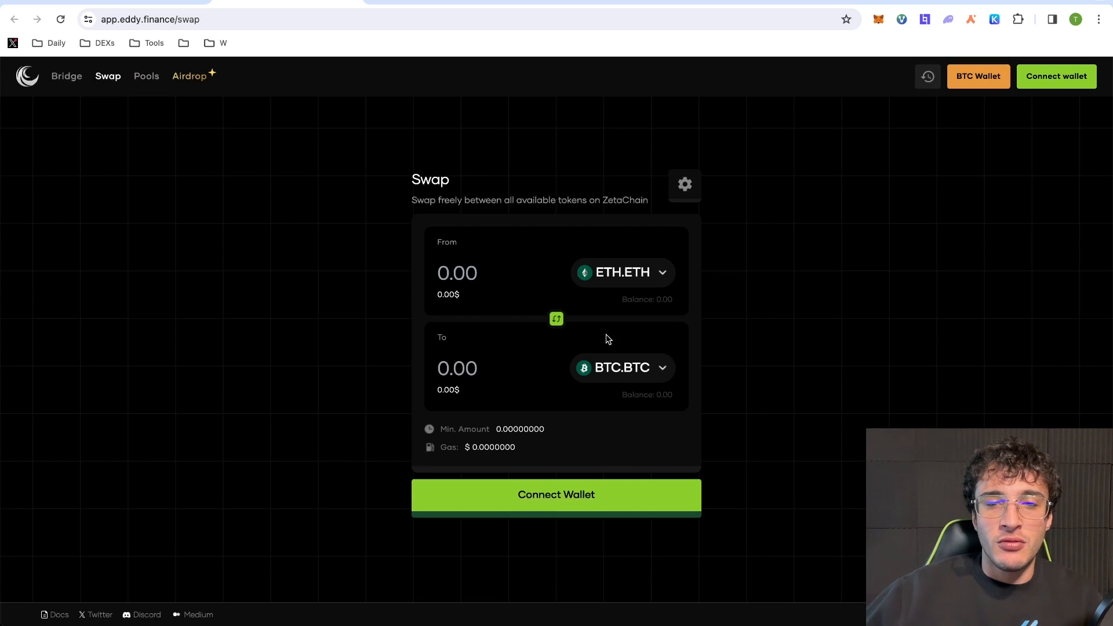
- Connect MetaMask to Eddy Finance and switch the wallet to ZetaChain
left_click(1066, 86)
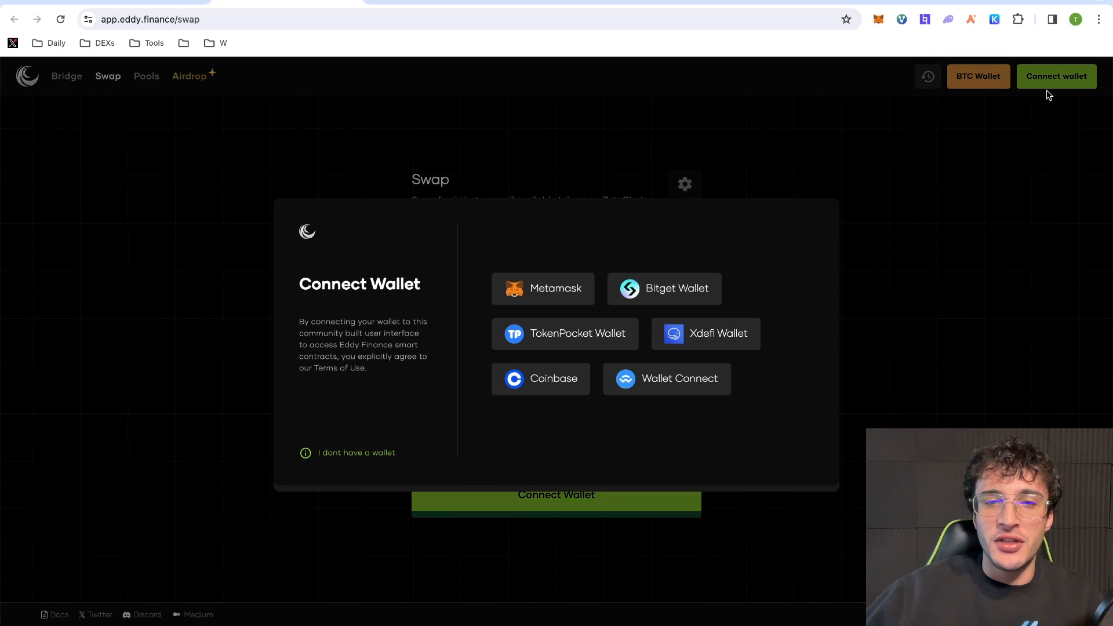
left_click(571, 296)
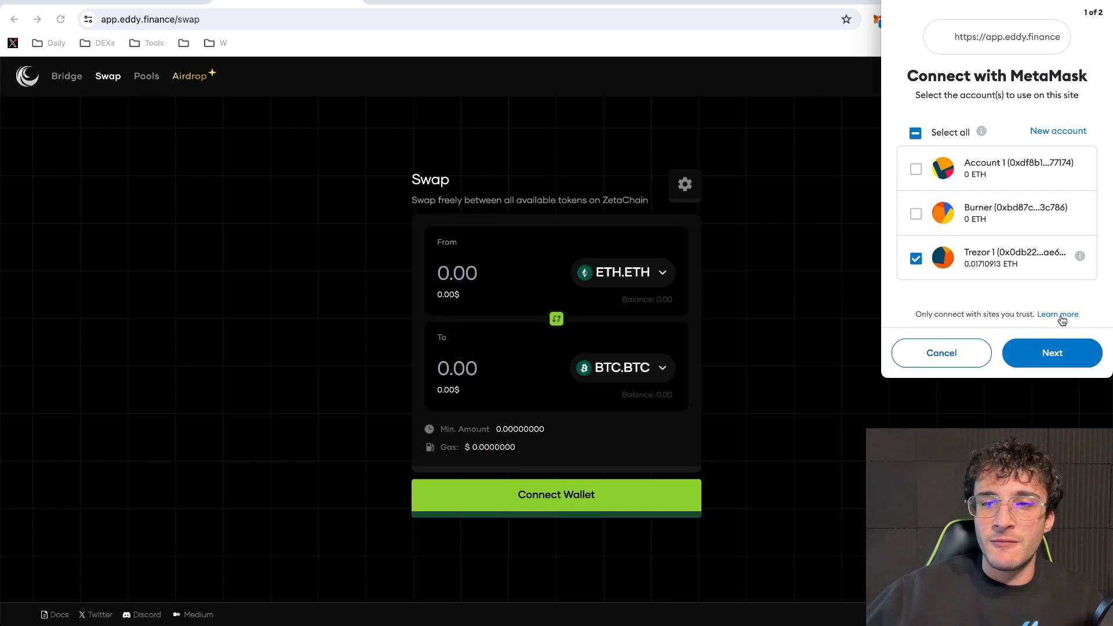
left_click(1053, 351)
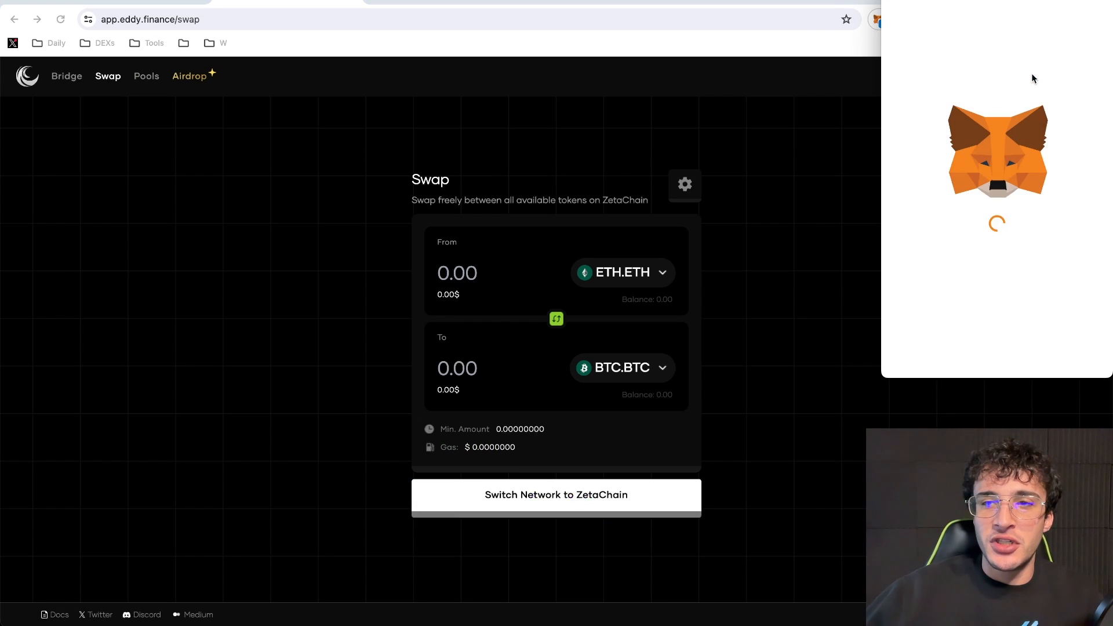
left_click(1052, 353)
- Set the swap to 6 Zeta for ETH.ETH
left_click(632, 273)
left_click(646, 345)
left_click(610, 360)
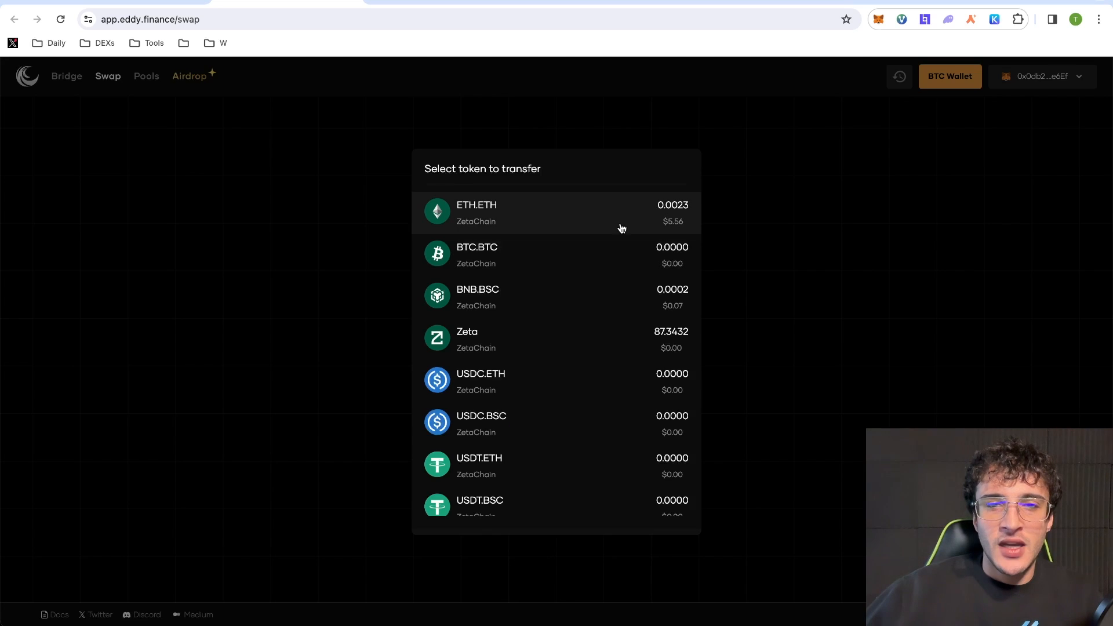
left_click(623, 221)
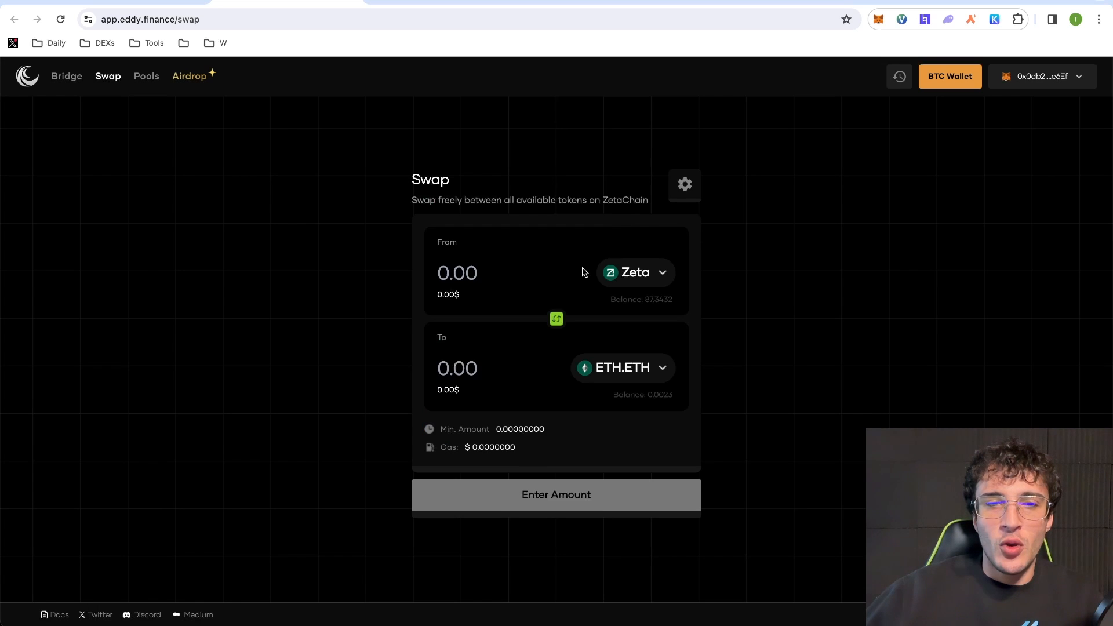
left_click(519, 268)
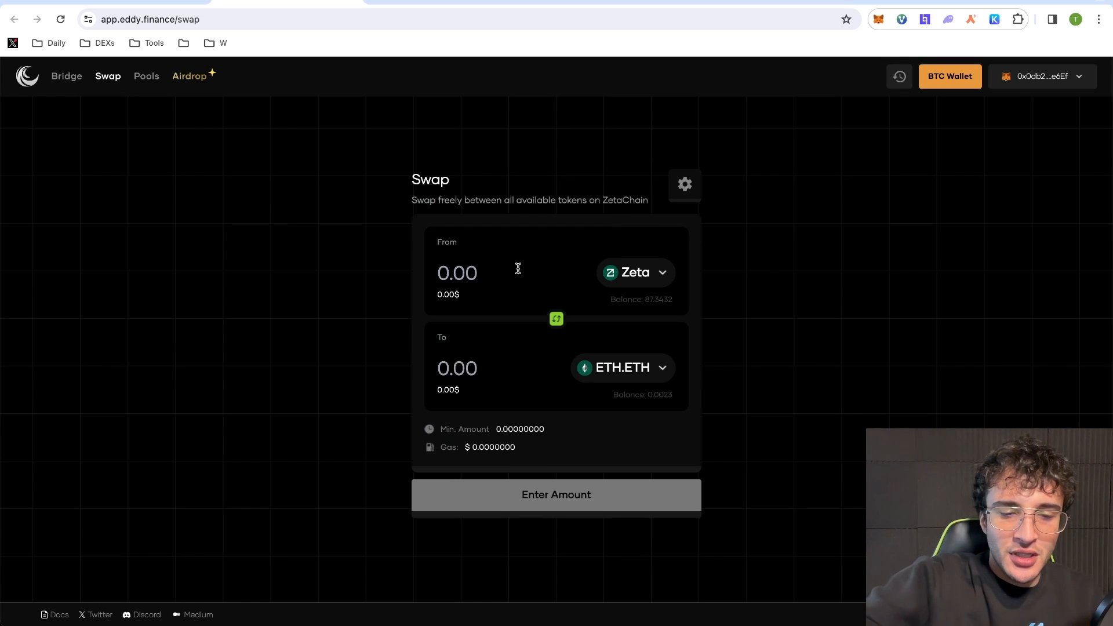
type("6")
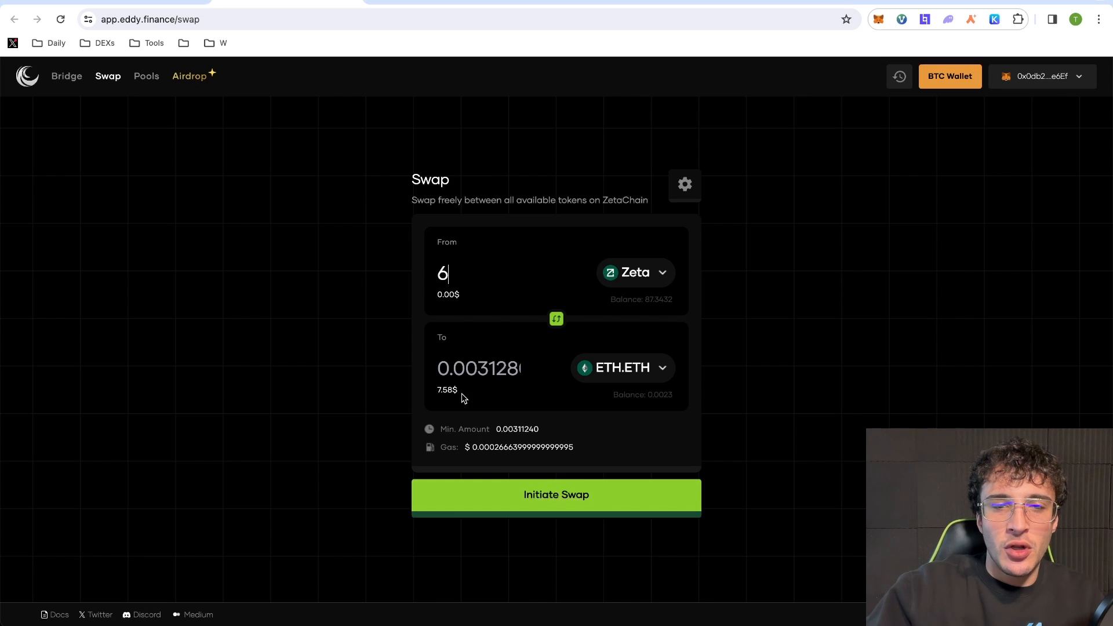
left_click(134, 2)
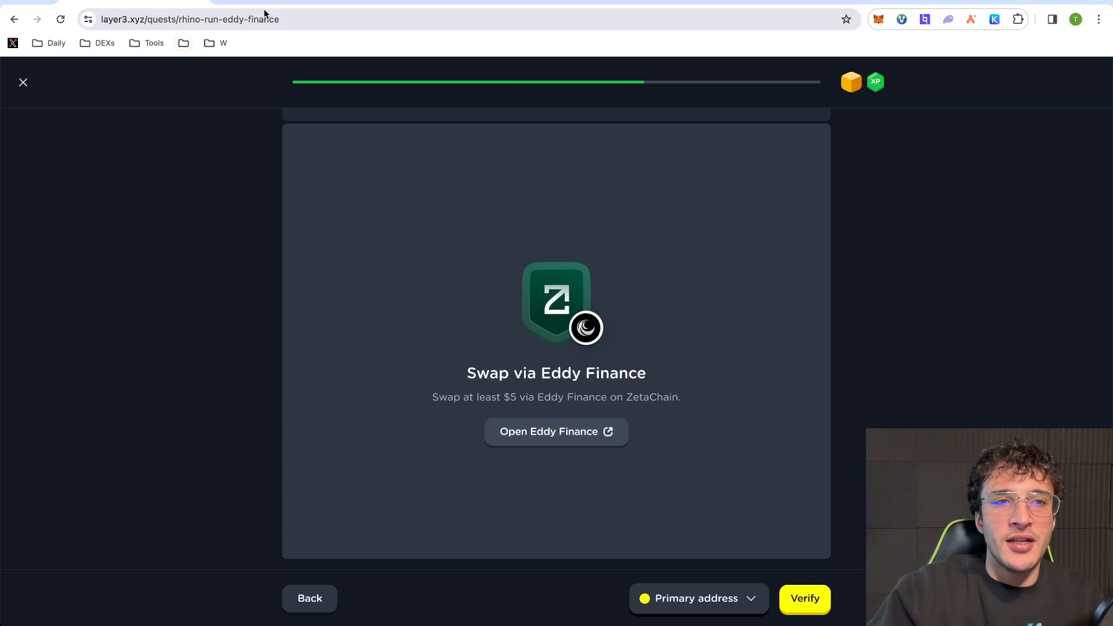
left_click(306, 2)
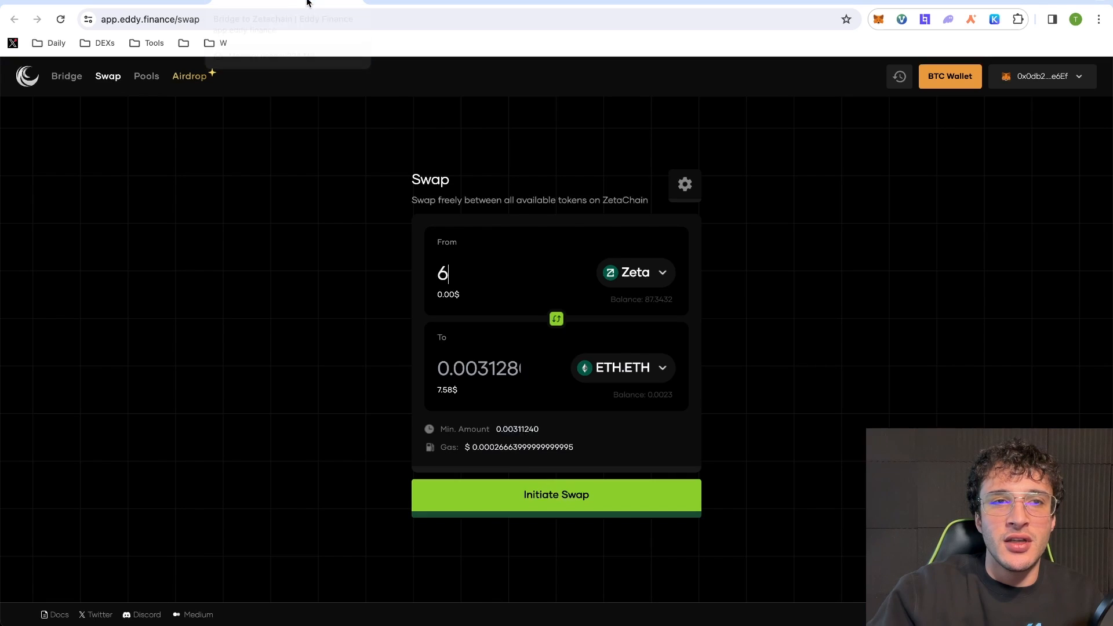
- Initiate the 6 Zeta to ETH.ETH swap and confirm it in the wallet
left_click(628, 514)
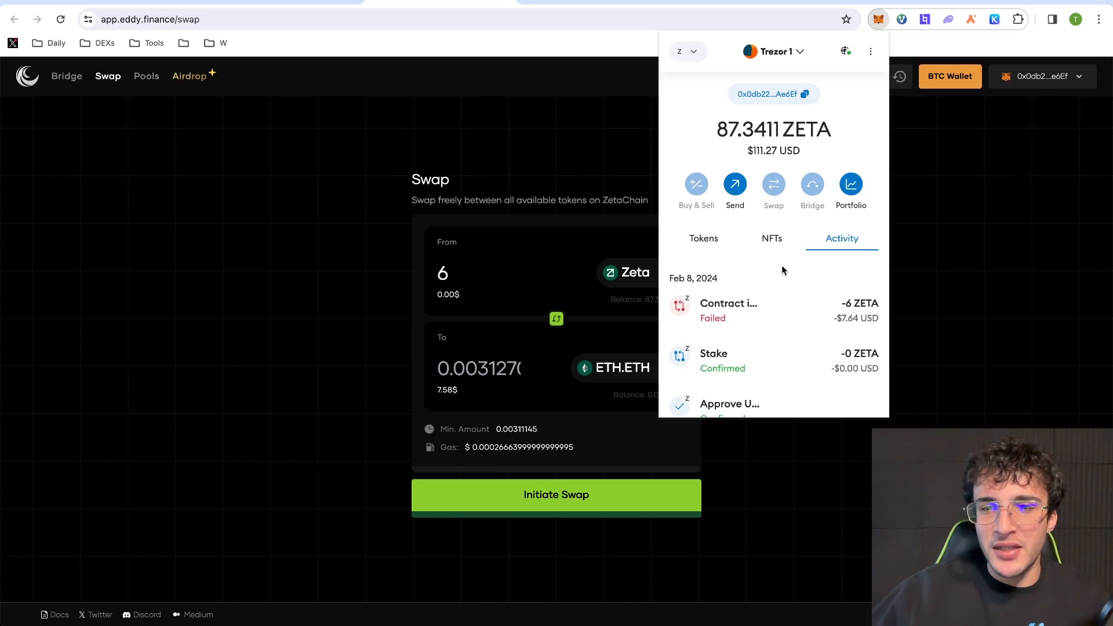
left_click(800, 470)
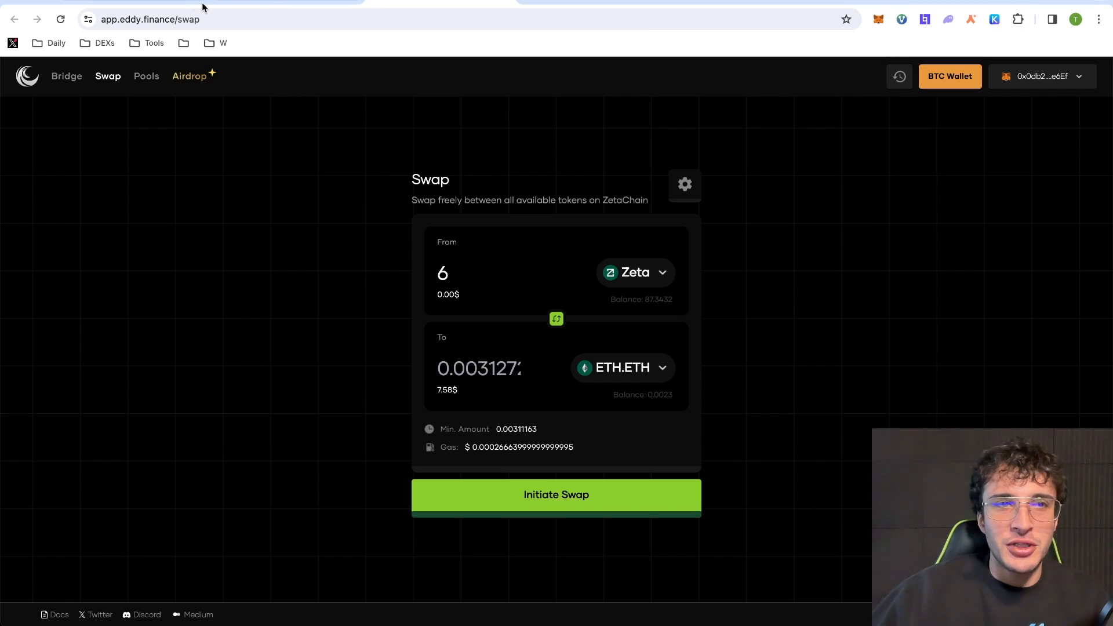
left_click(585, 503)
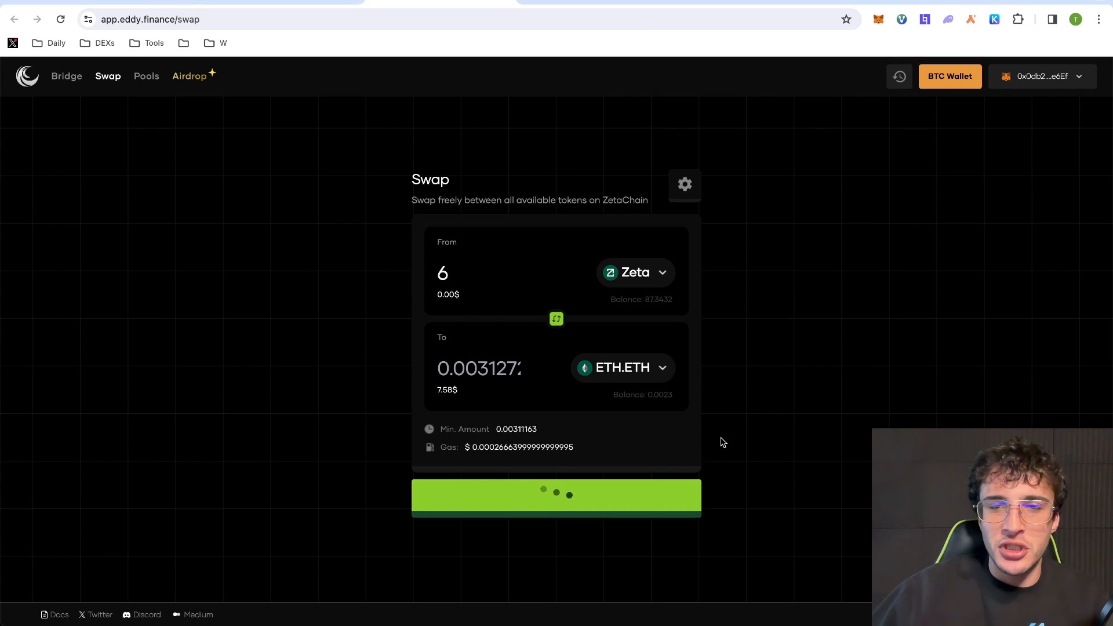
left_click(1052, 354)
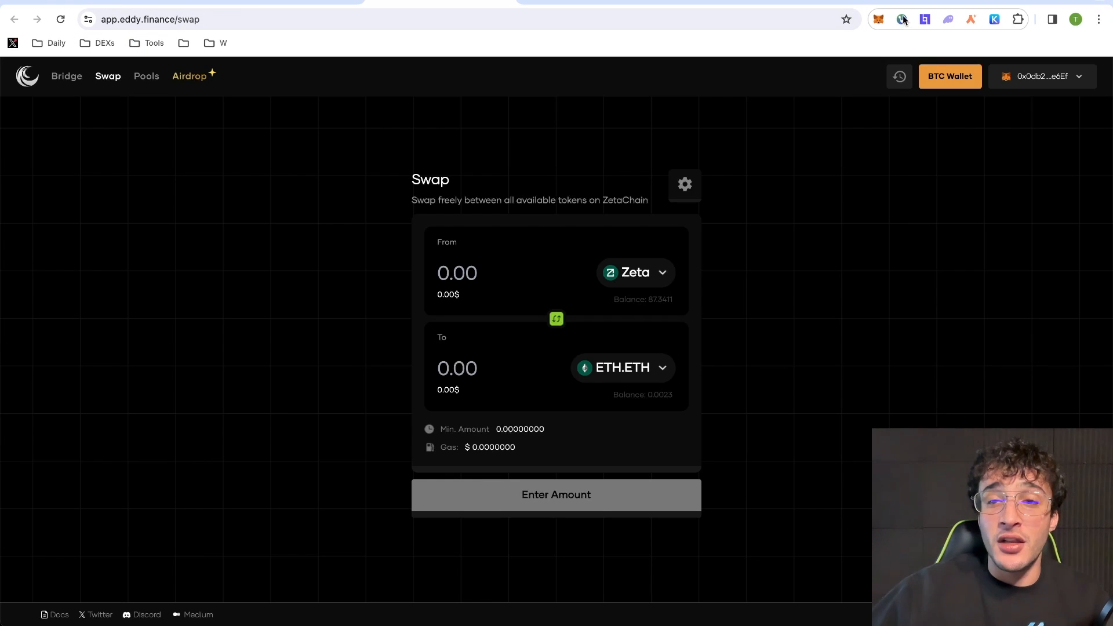
- Check the wallet activity, where the swap shows as failed
left_click(878, 21)
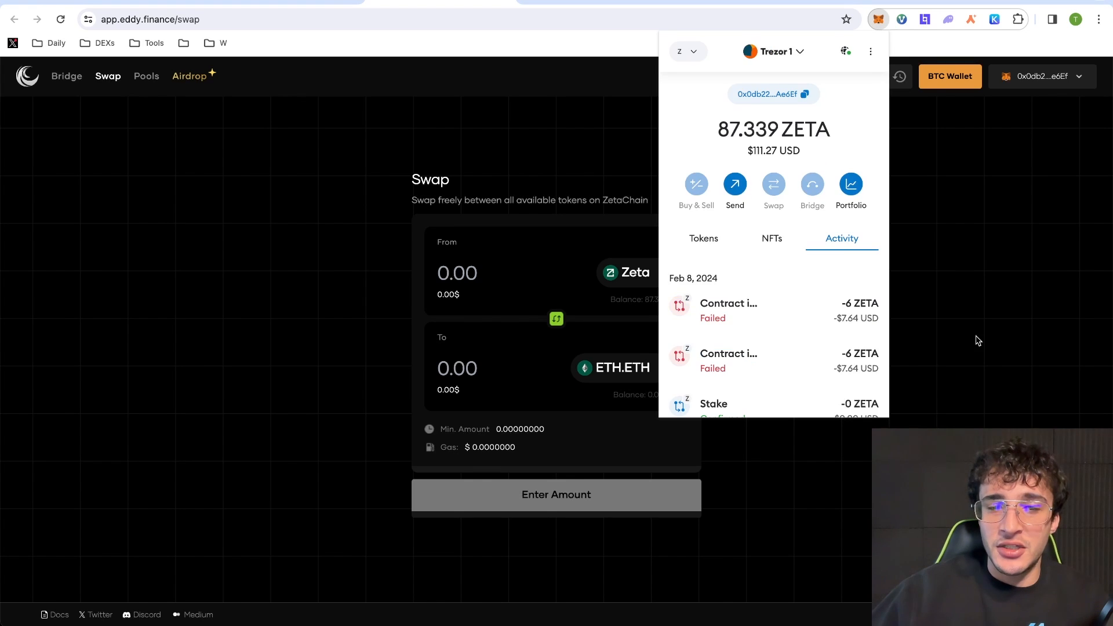
left_click(978, 341)
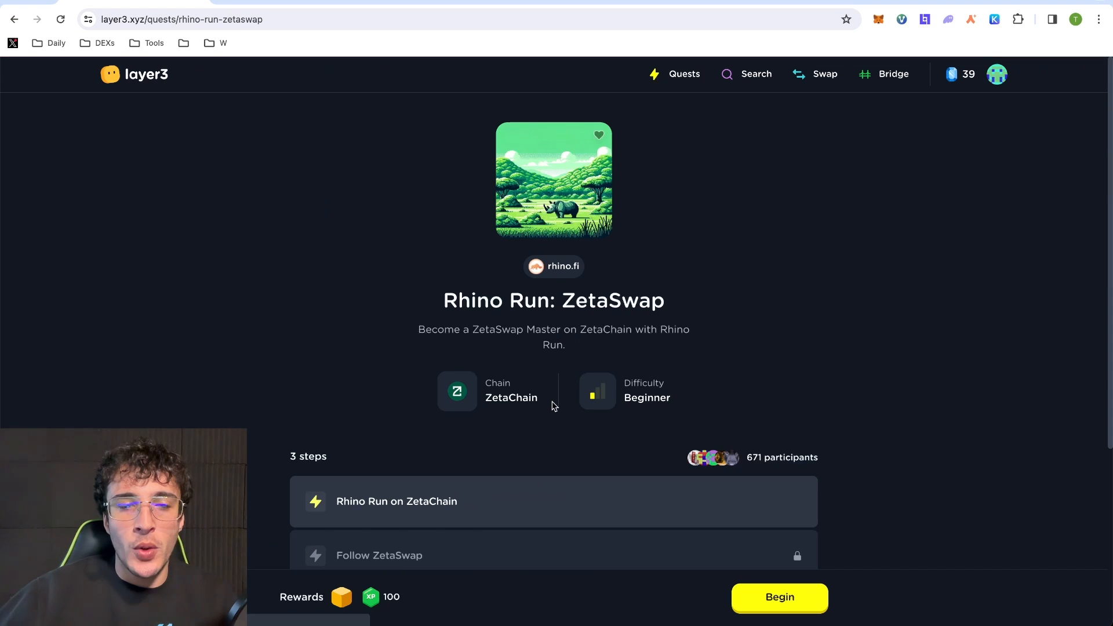
scroll(548, 406, "down", 3)
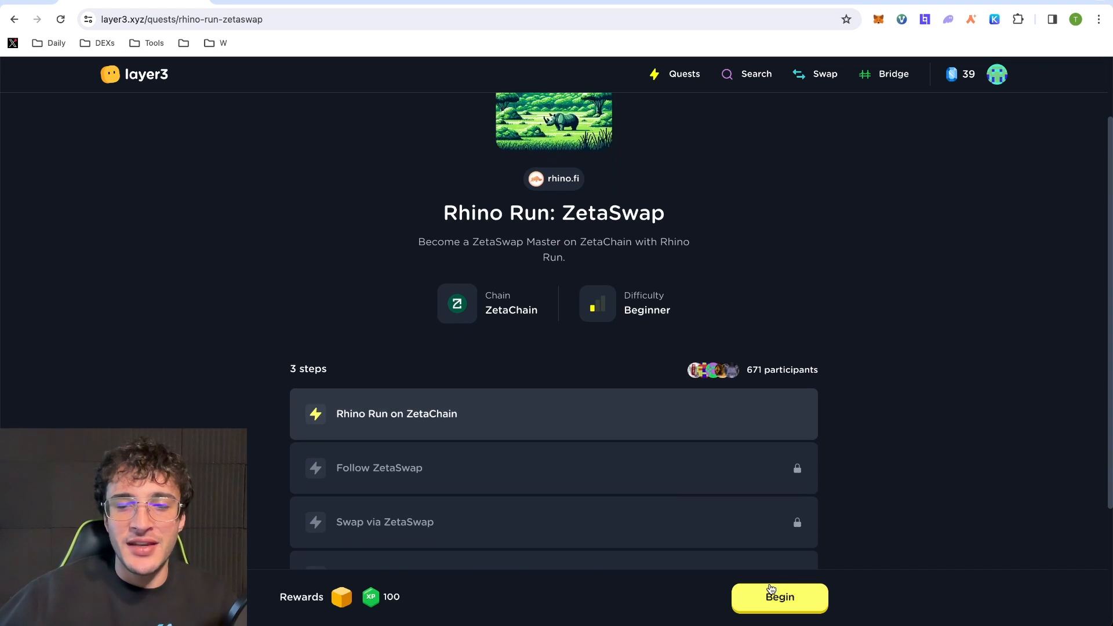
- Begin the ZetaSwap quest, verify Follow ZetaSwap, and launch app.zetaswap.com
left_click(771, 589)
left_click(777, 594)
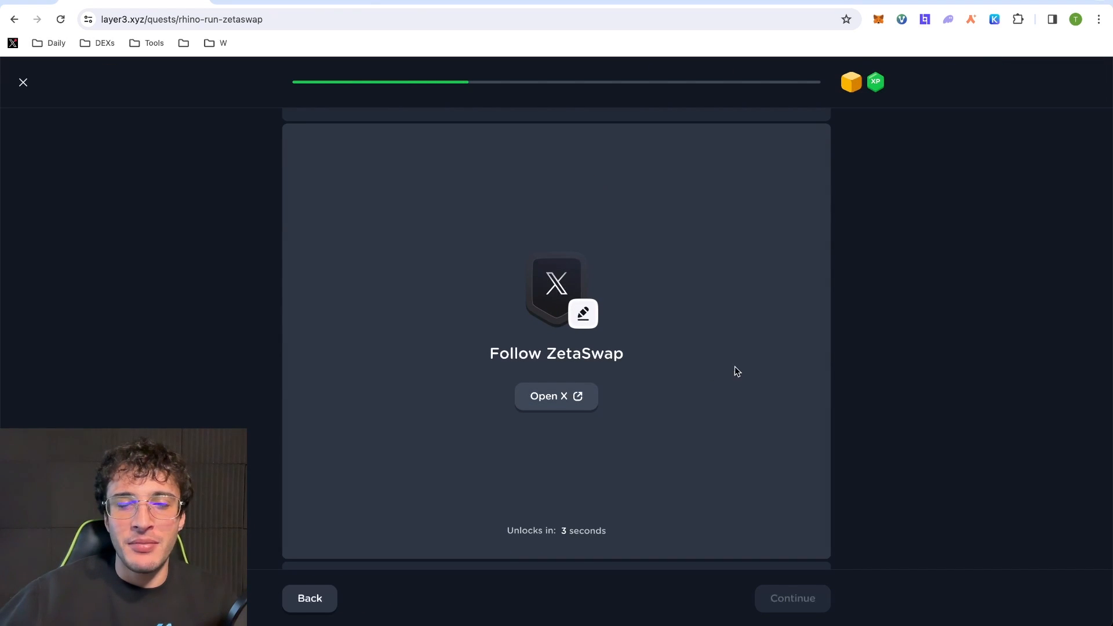
left_click(823, 613)
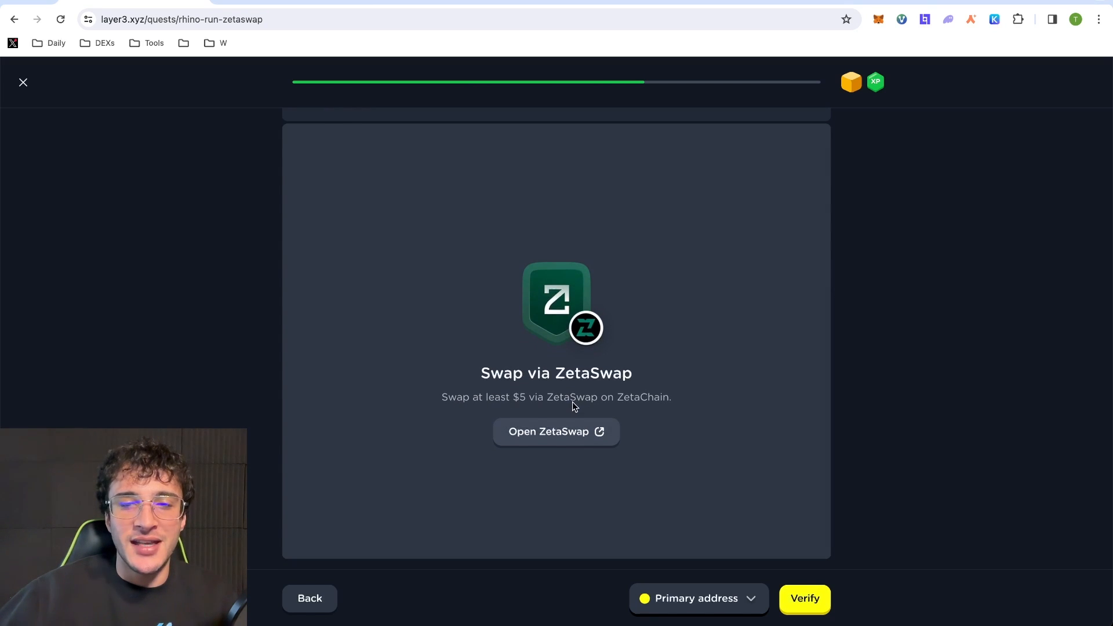
left_click(580, 434)
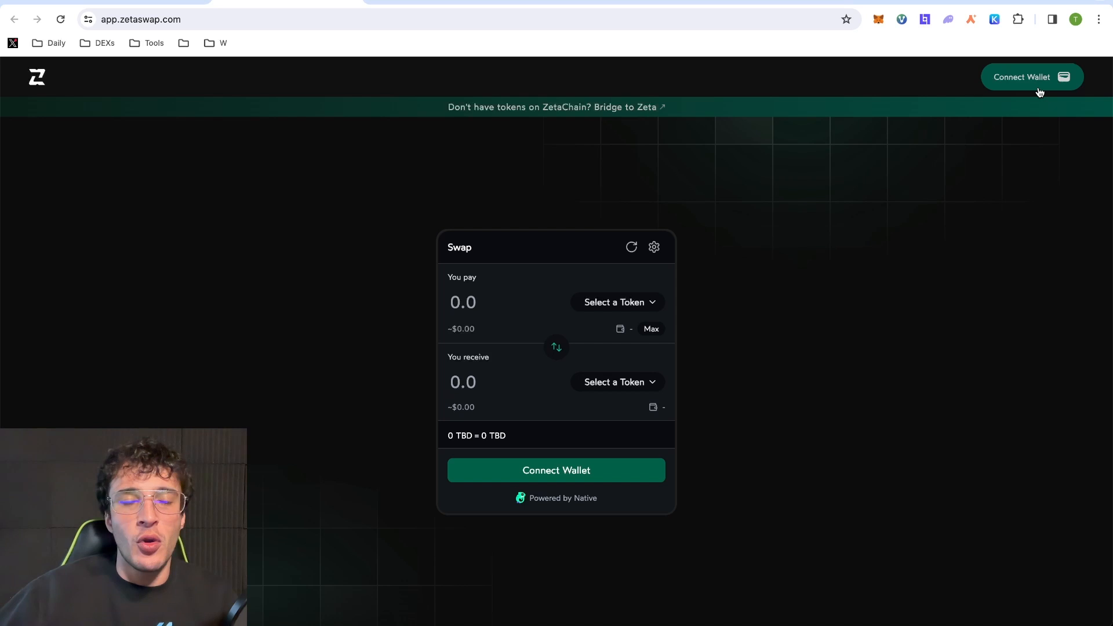
- Connect MetaMask to ZetaSwap and enter 6 ZETA to swap for ETH.ETH
left_click(1040, 87)
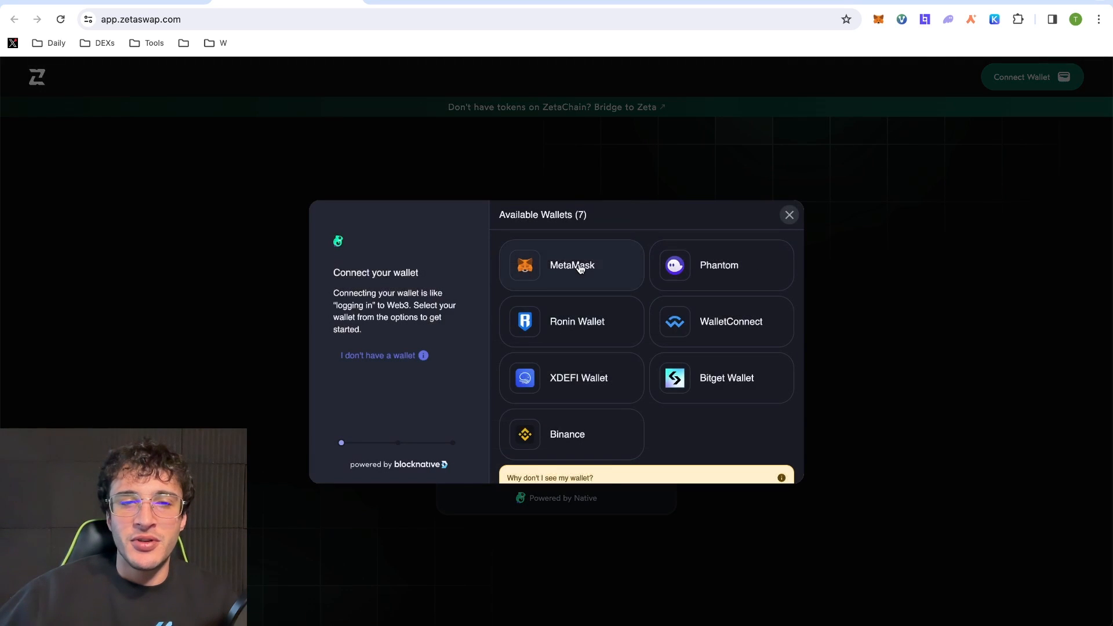
left_click(578, 265)
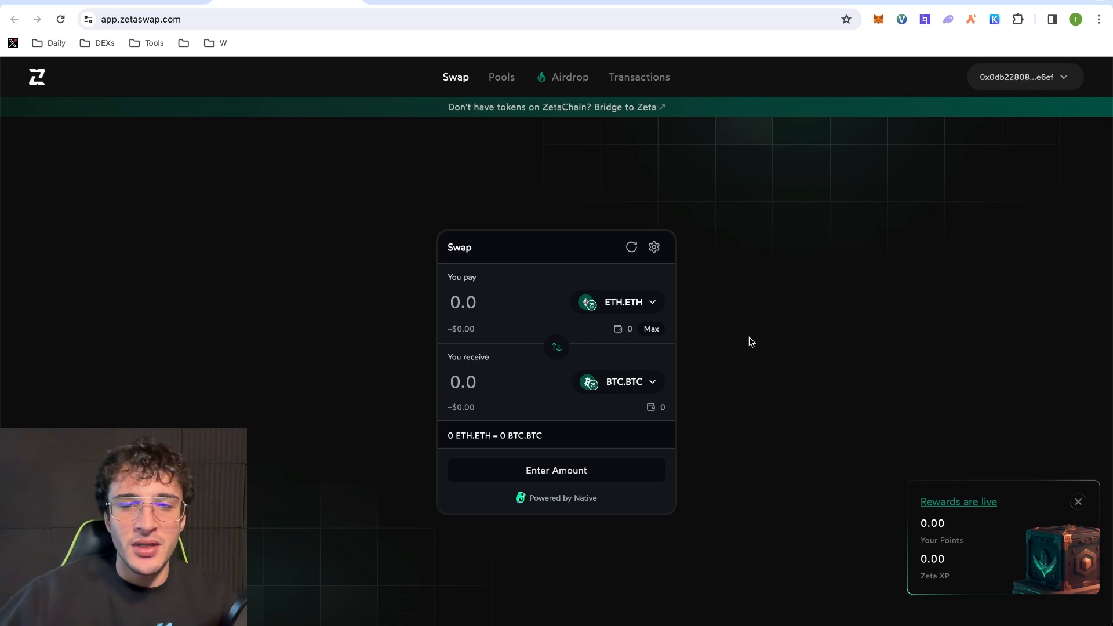
left_click(623, 302)
left_click(561, 418)
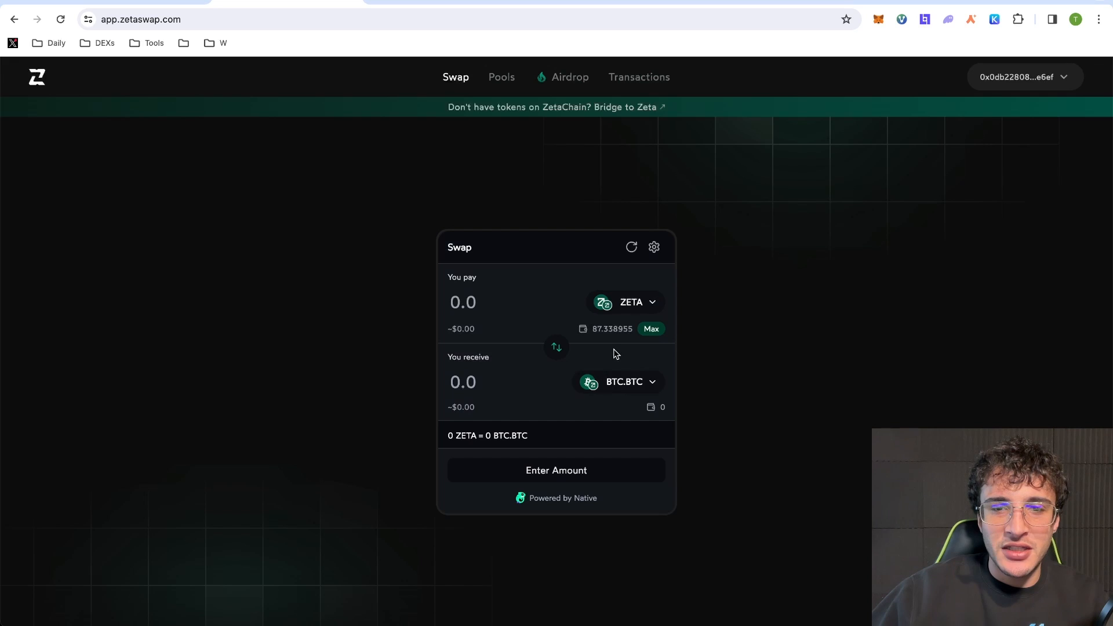
left_click(632, 384)
left_click(579, 265)
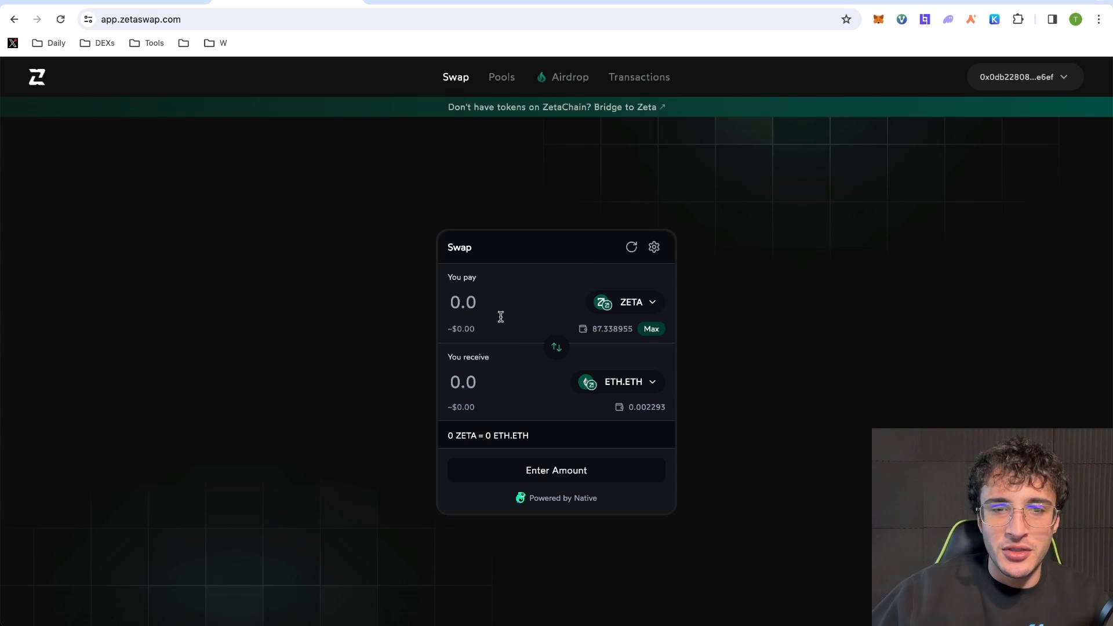
left_click(499, 313)
type("6")
- Confirm the 6 ZETA swap for about 0.003088 ETH.ETH and approve it in the wallet
left_click(586, 482)
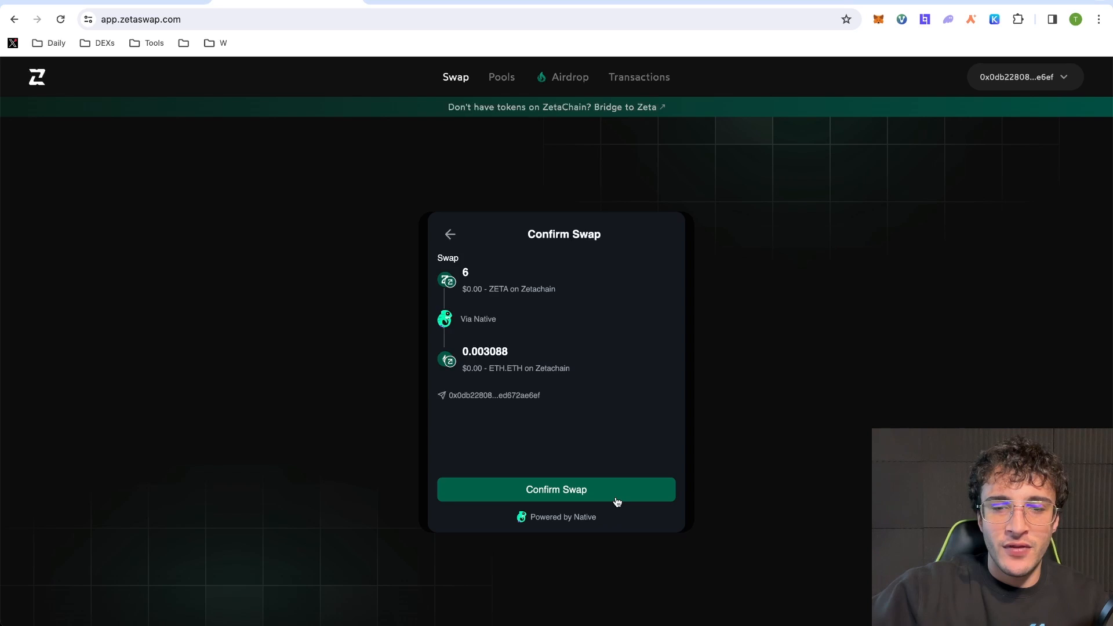
left_click(617, 502)
left_click(1036, 355)
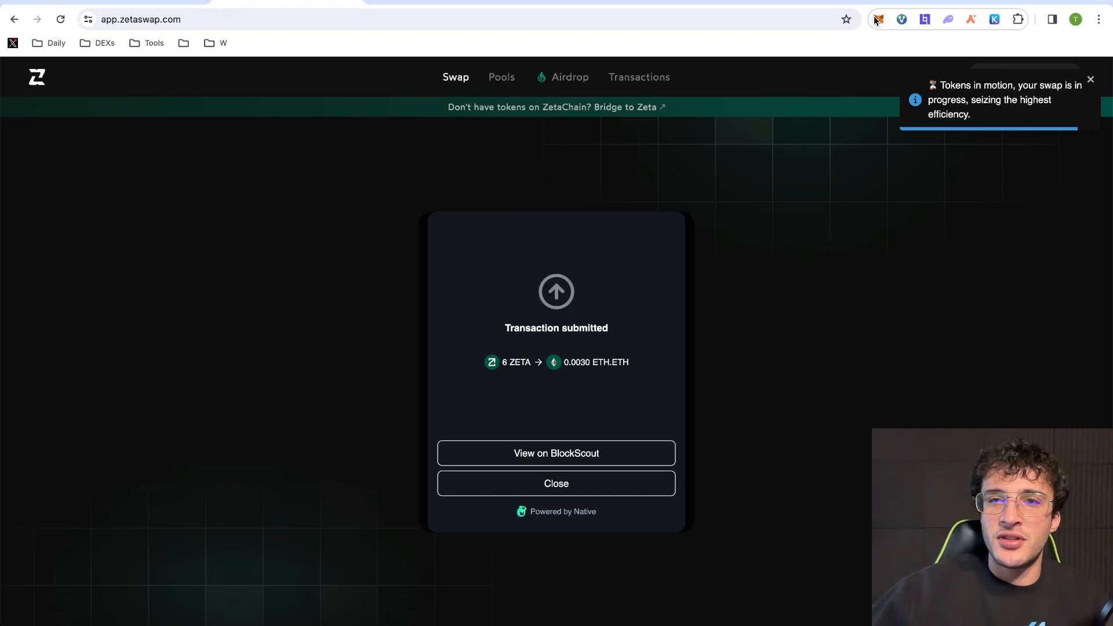
left_click(878, 19)
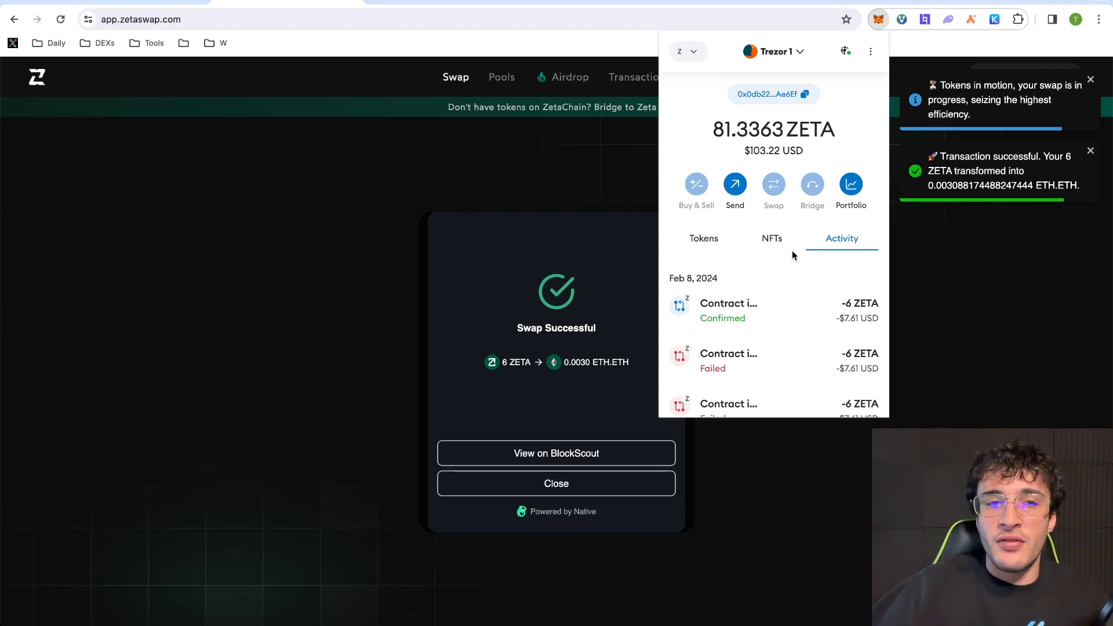
left_click(963, 295)
left_click(137, 1)
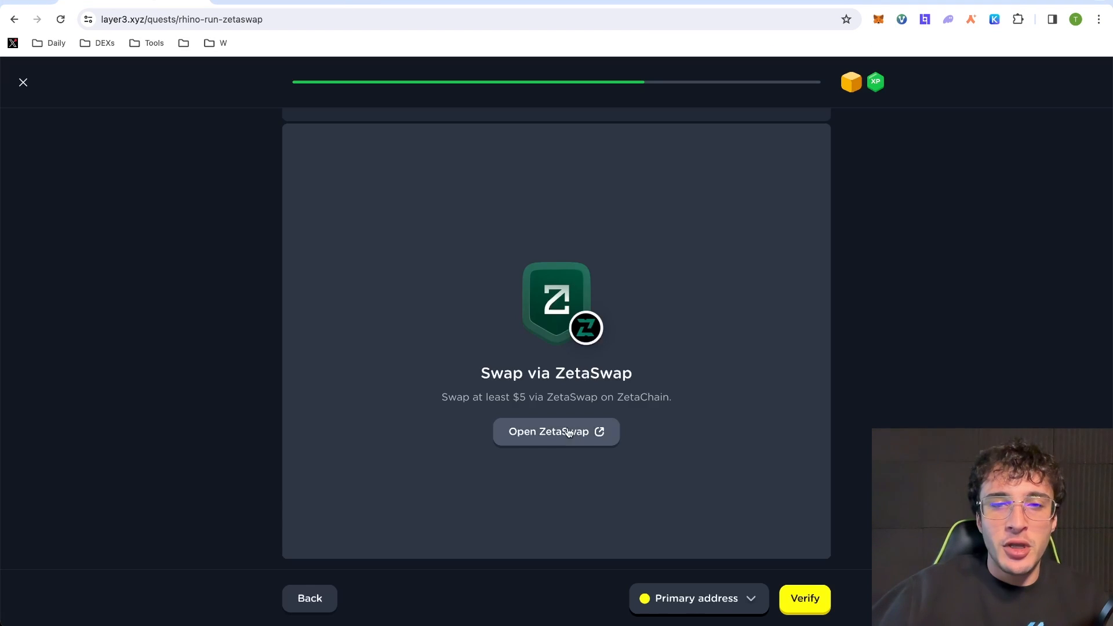
- Verify the ZetaSwap step, switch to Base, and claim the cube plus 100 XP
left_click(797, 593)
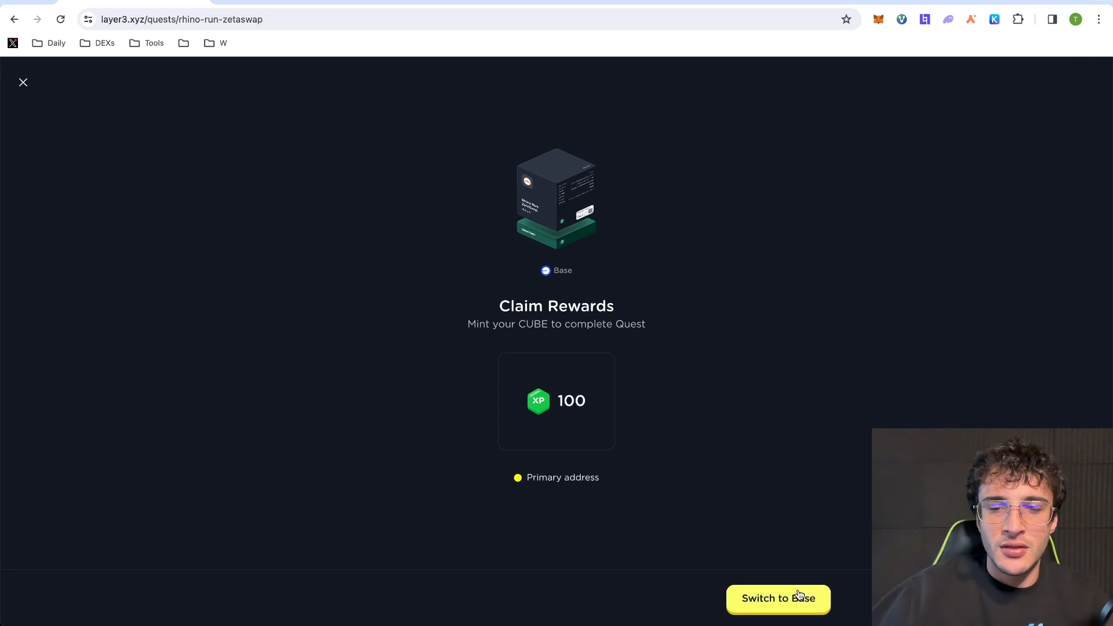
left_click(798, 594)
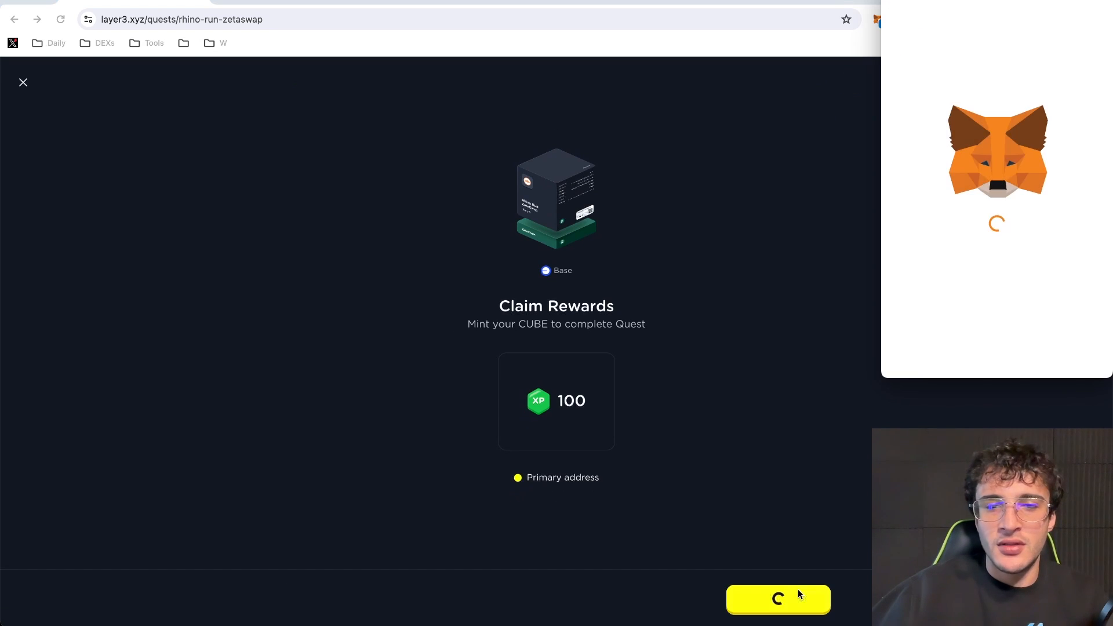
left_click(1056, 354)
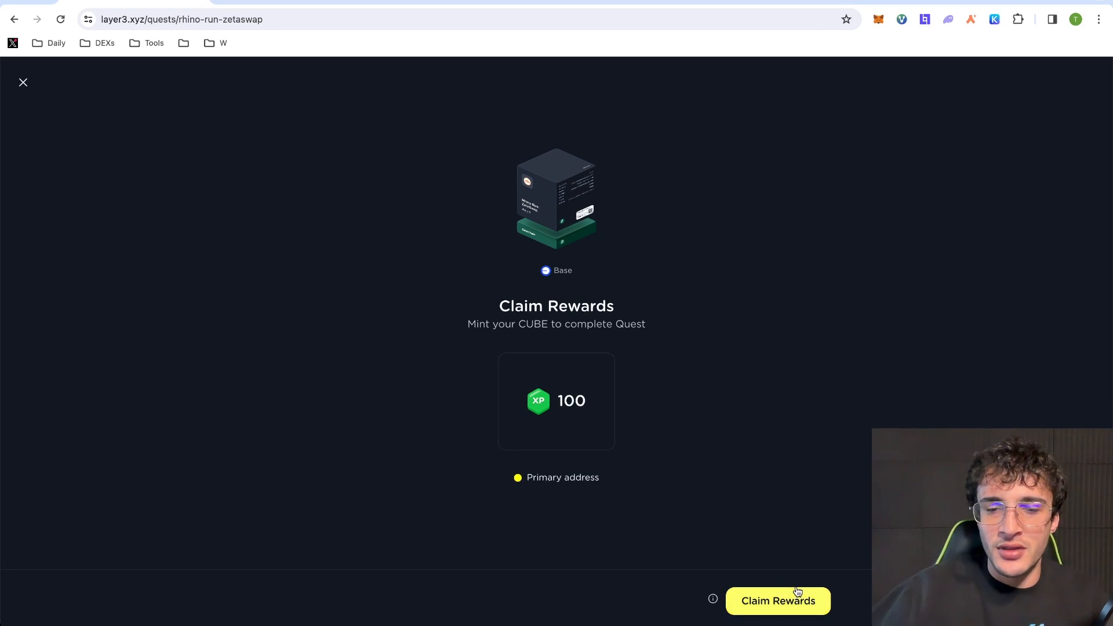
left_click(797, 591)
left_click(1053, 354)
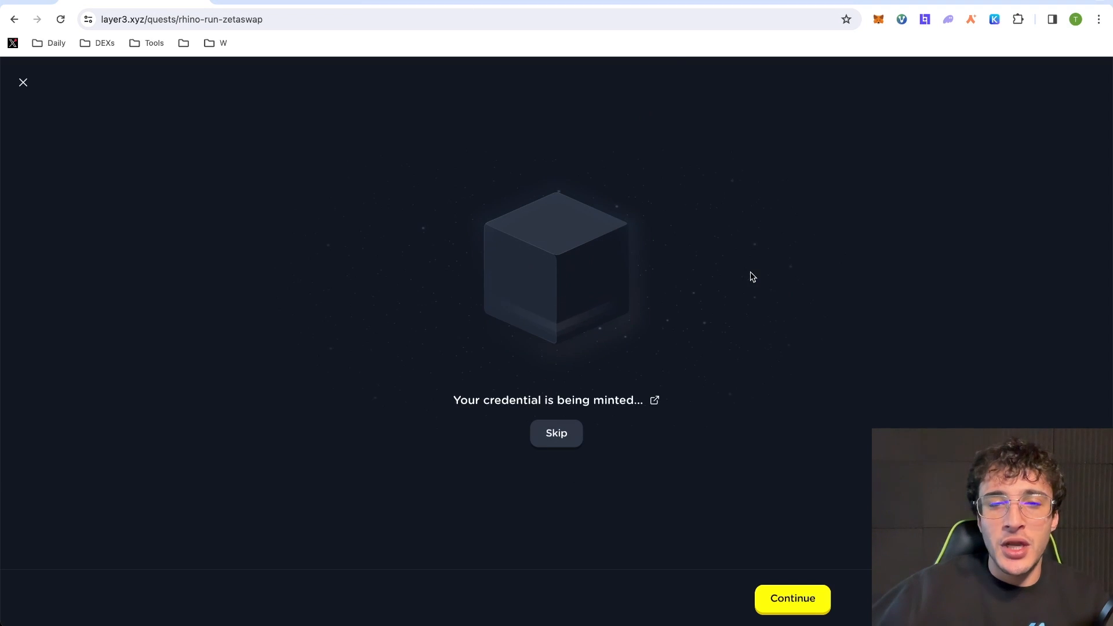
left_click(800, 593)
- Begin the Sugar quest, clear the Follow Sugar step, and open the Sugar site
left_click(799, 597)
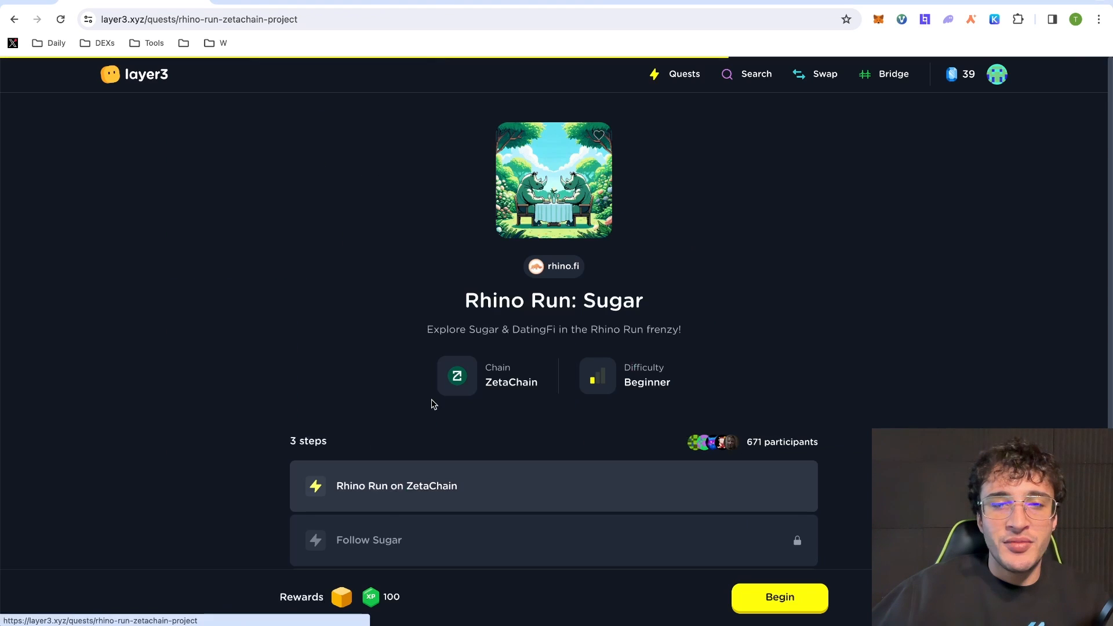
scroll(593, 353, "down", 2)
left_click(806, 601)
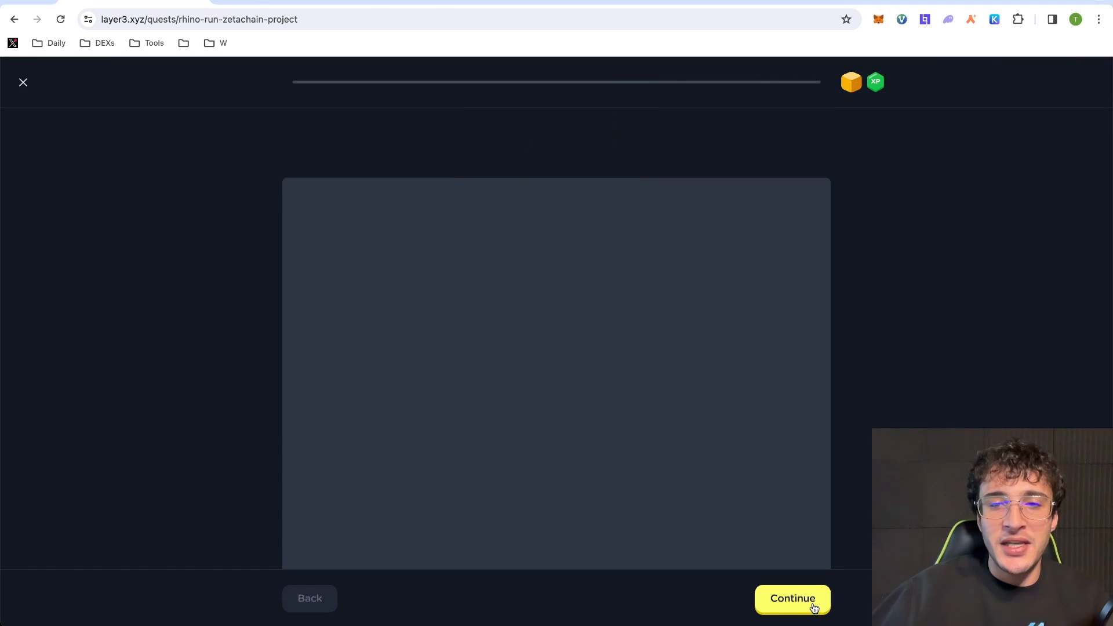
left_click(809, 600)
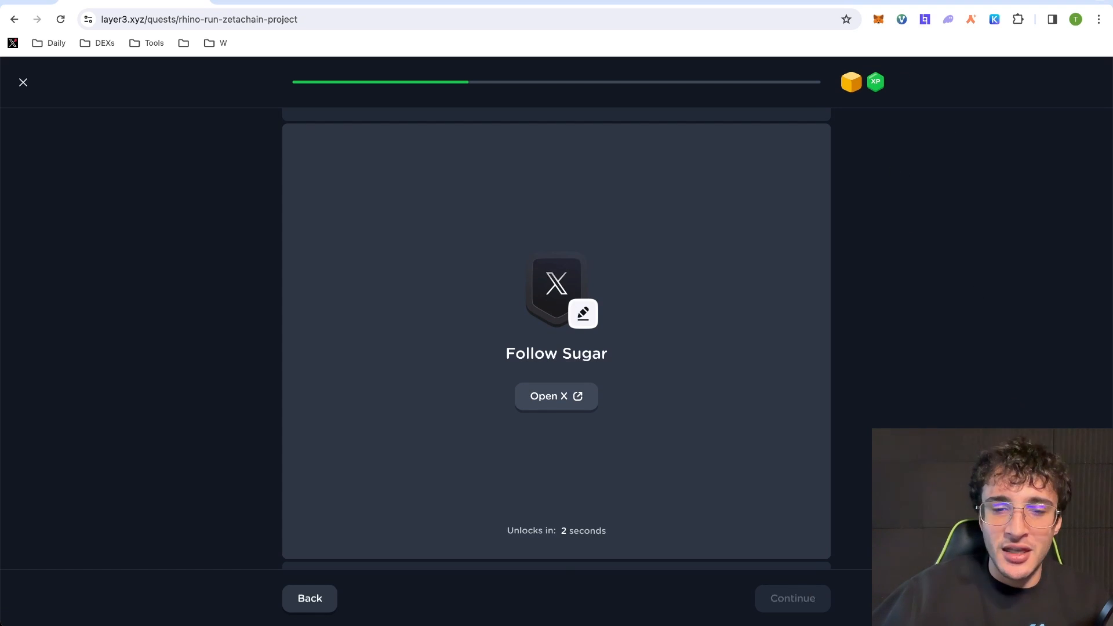
left_click(795, 604)
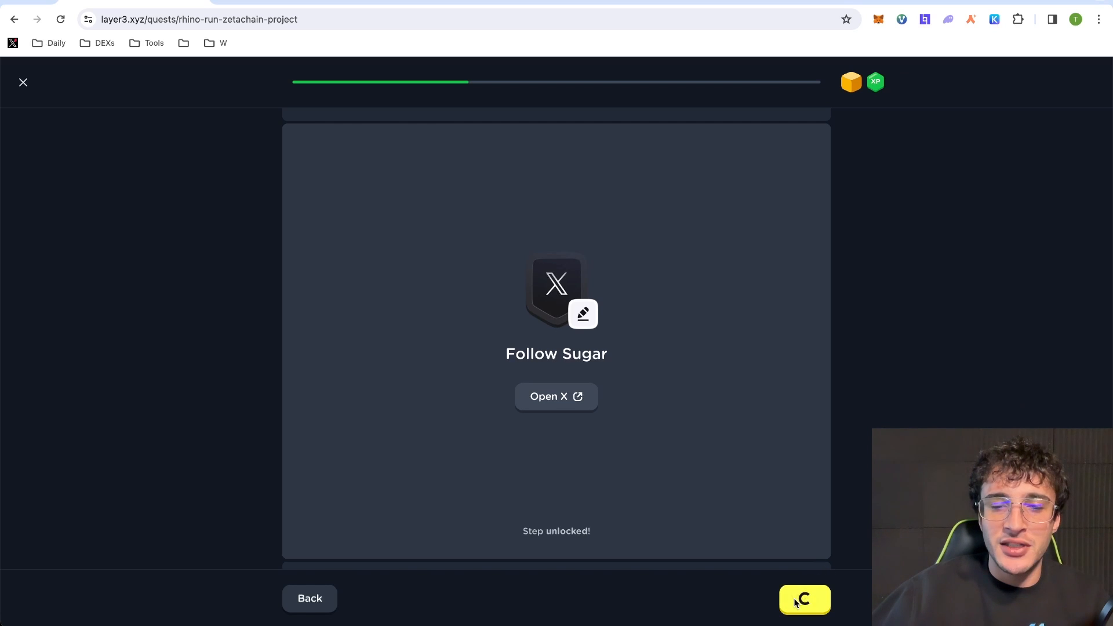
left_click(574, 434)
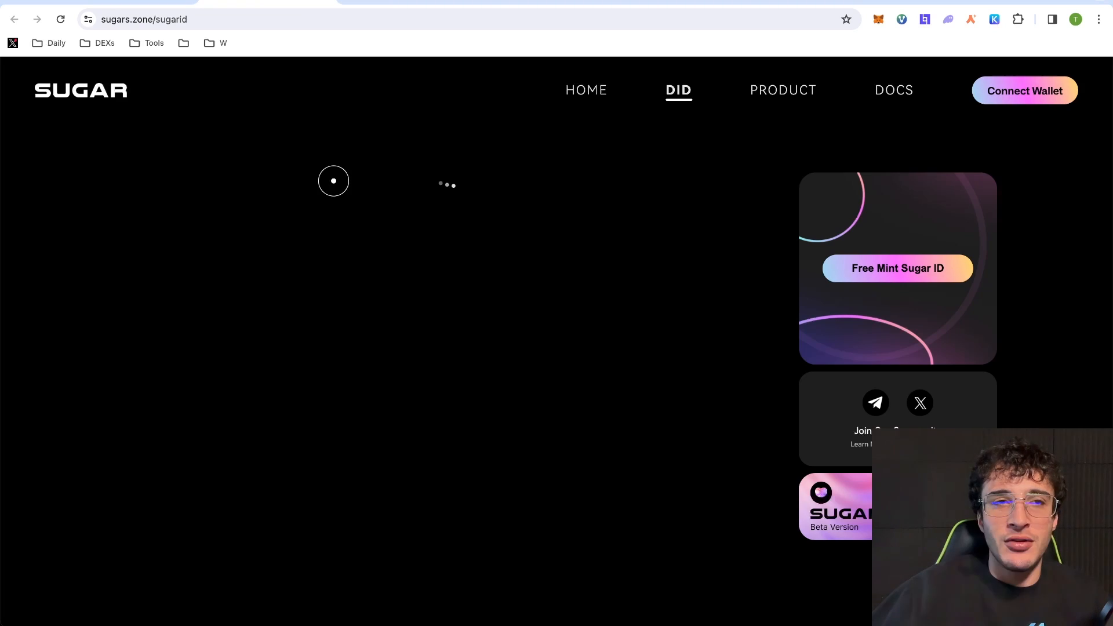
- Mint a free Sugar ID on ZetaChain via MetaMask, then enter an e-mail at the profile login
left_click(876, 274)
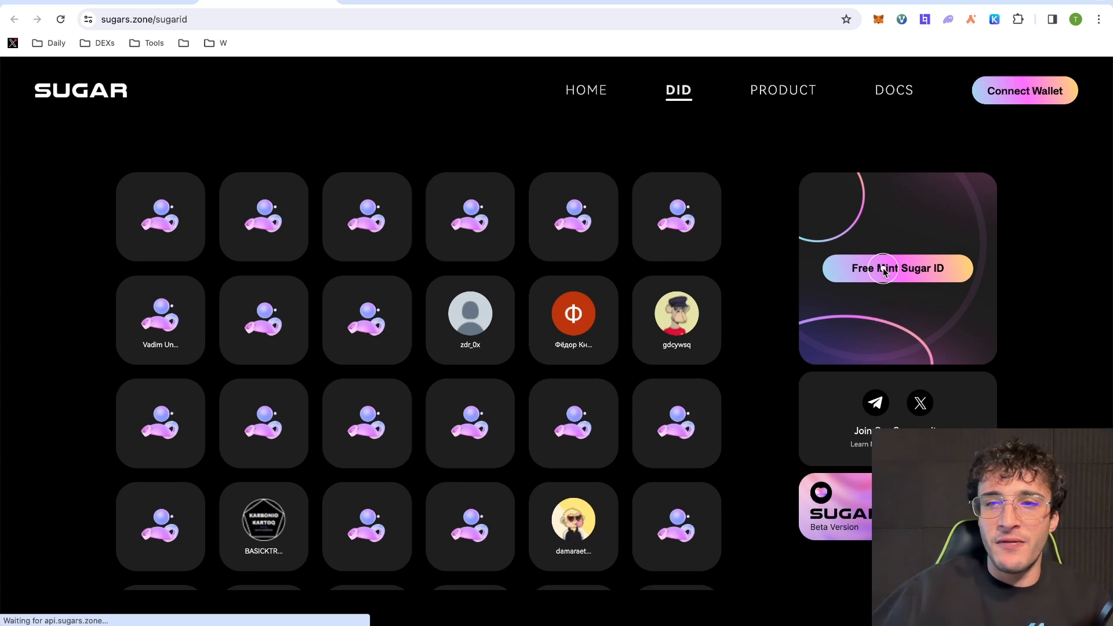
left_click(1015, 101)
left_click(1015, 100)
scroll(398, 341, "down", 3)
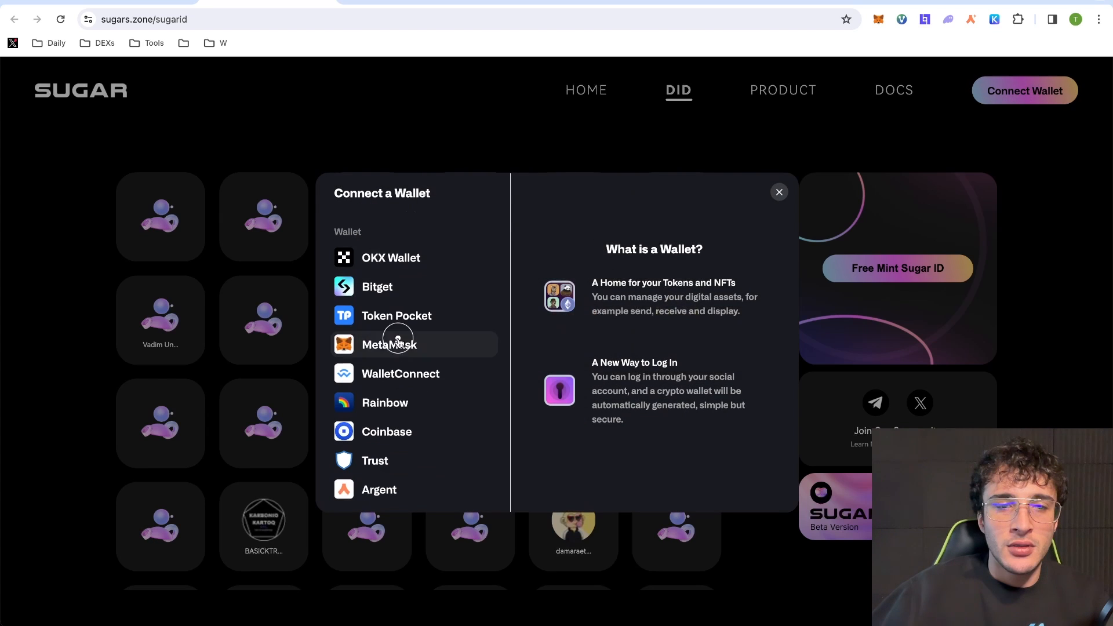
left_click(398, 340)
left_click(881, 272)
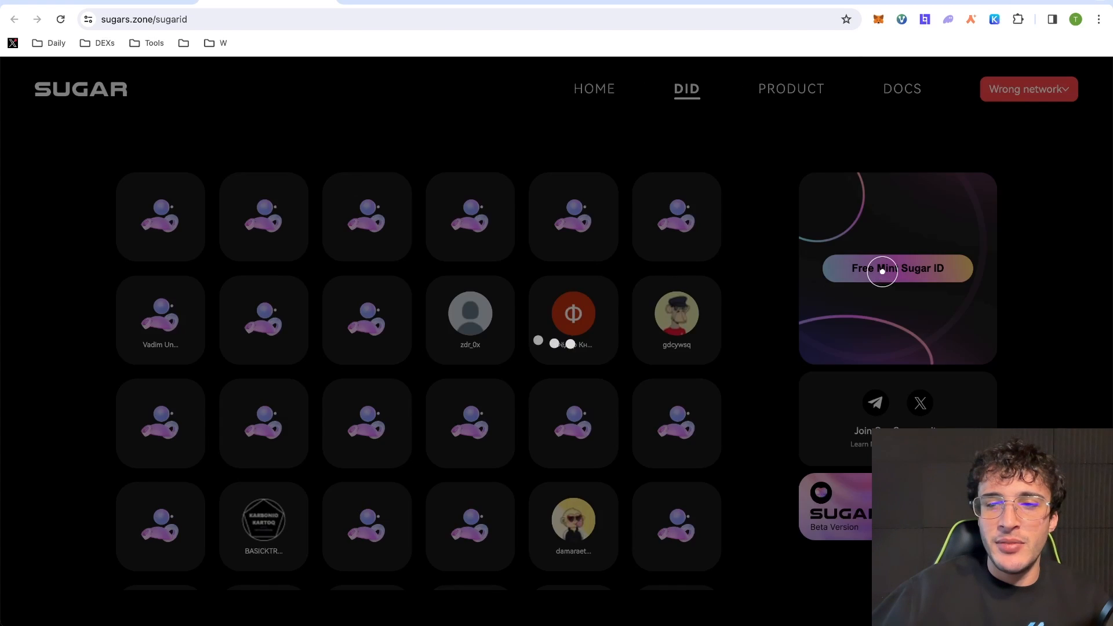
left_click(1032, 90)
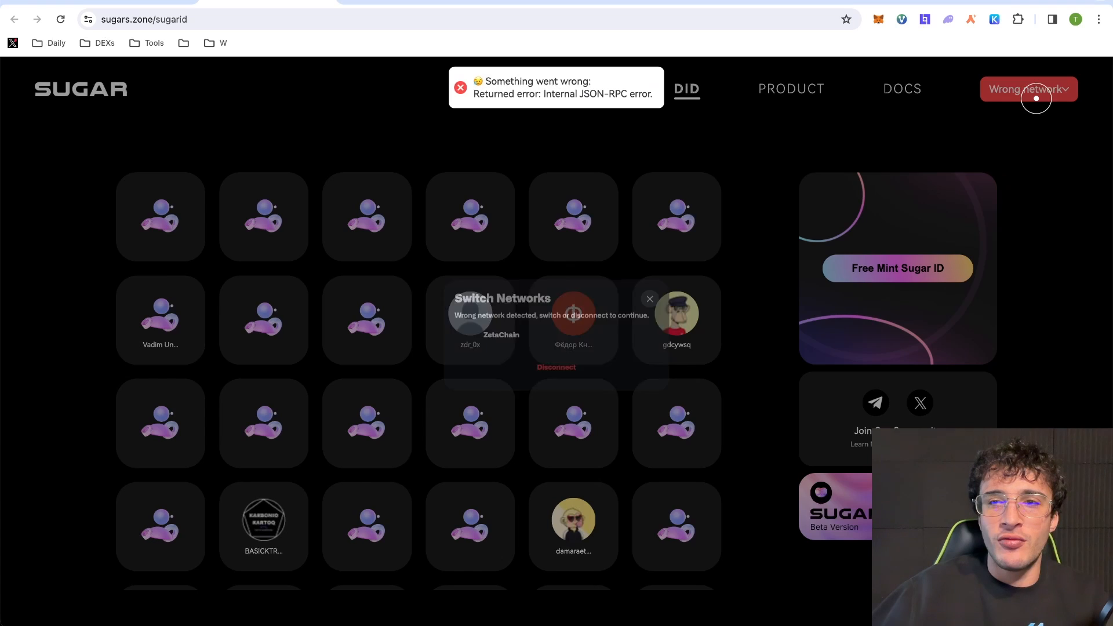
left_click(479, 344)
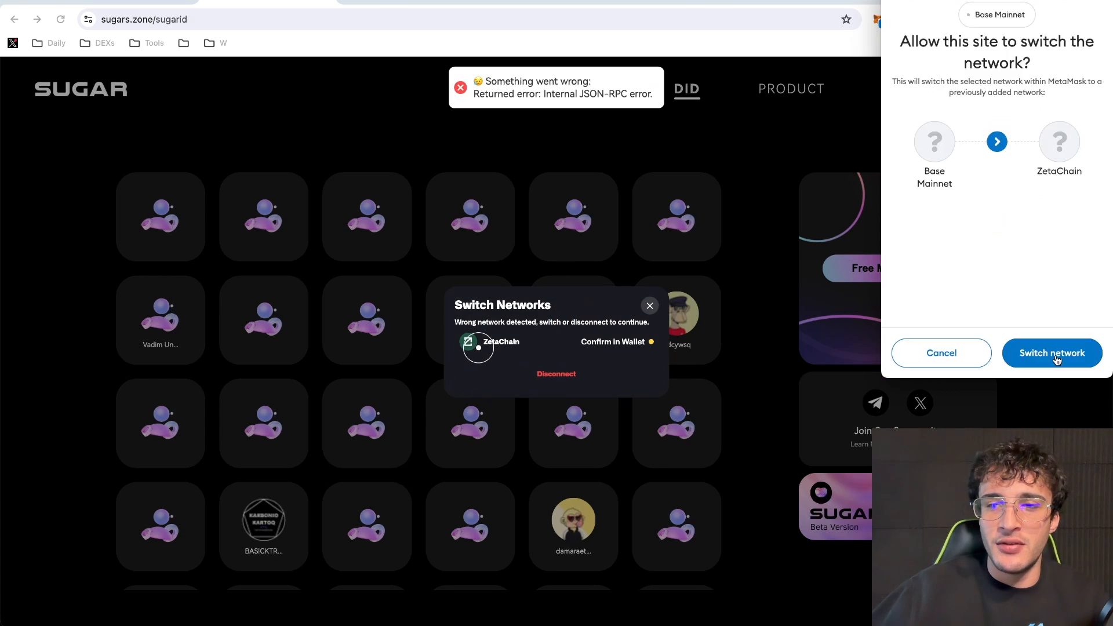
left_click(1052, 352)
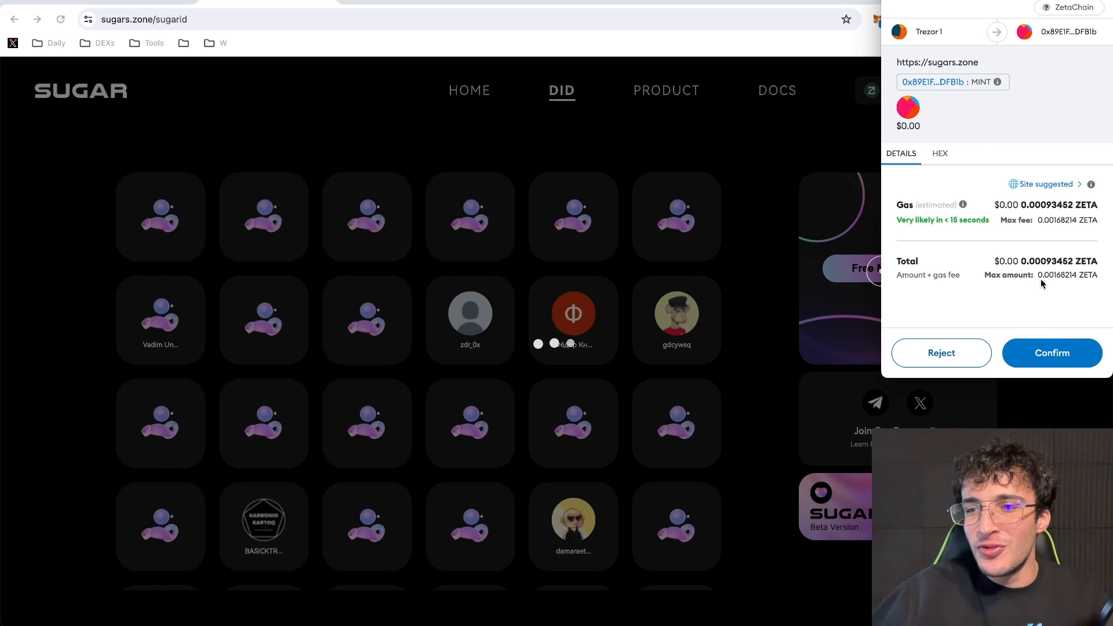
left_click(1054, 351)
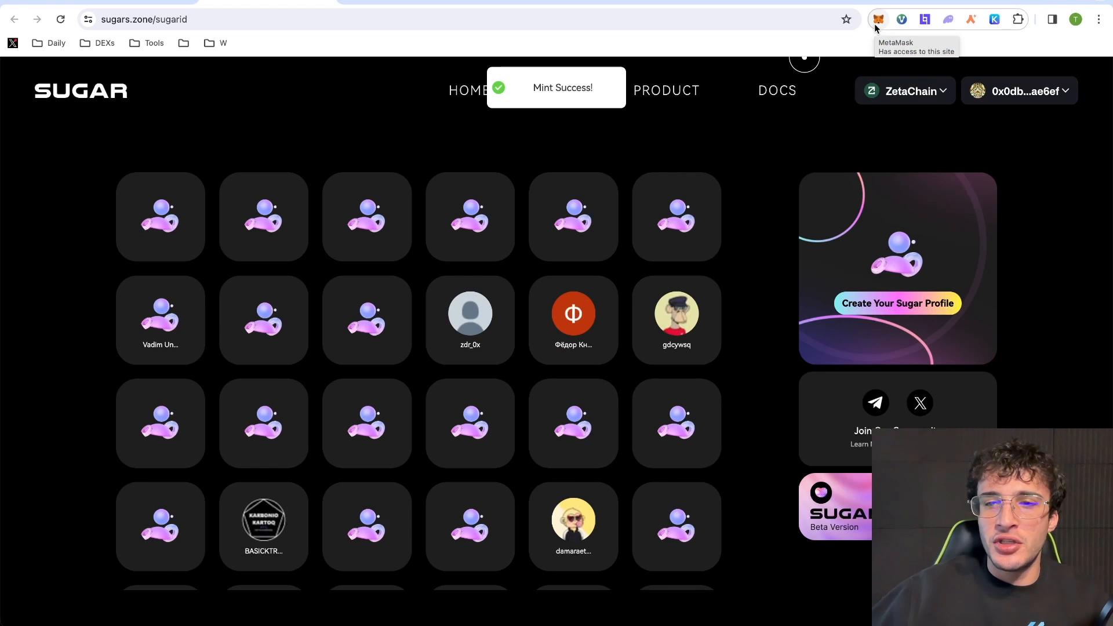
left_click(899, 304)
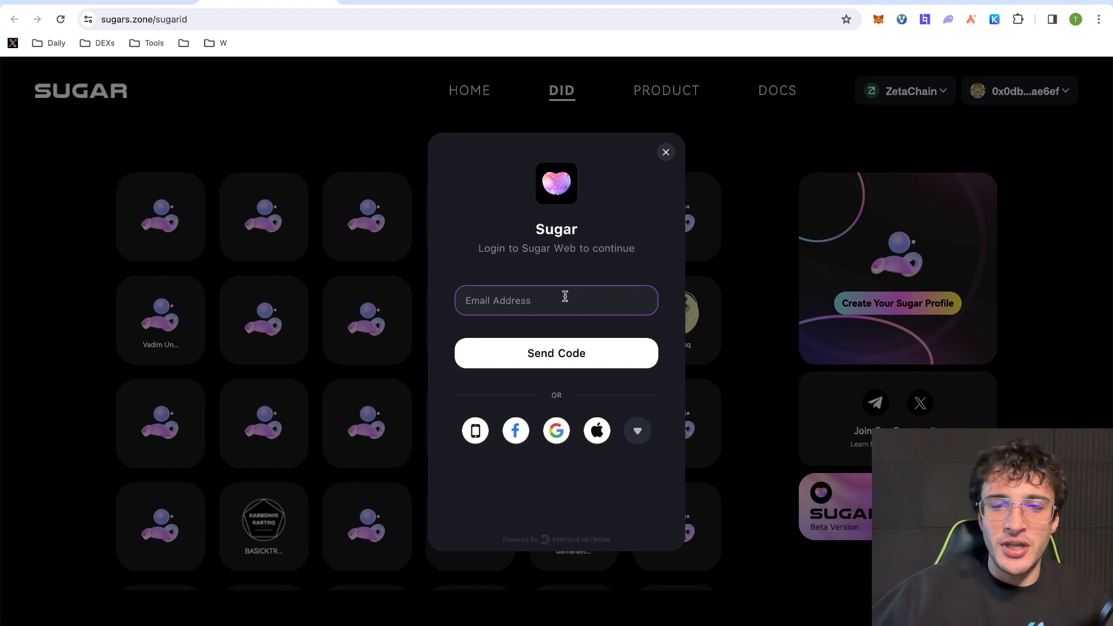
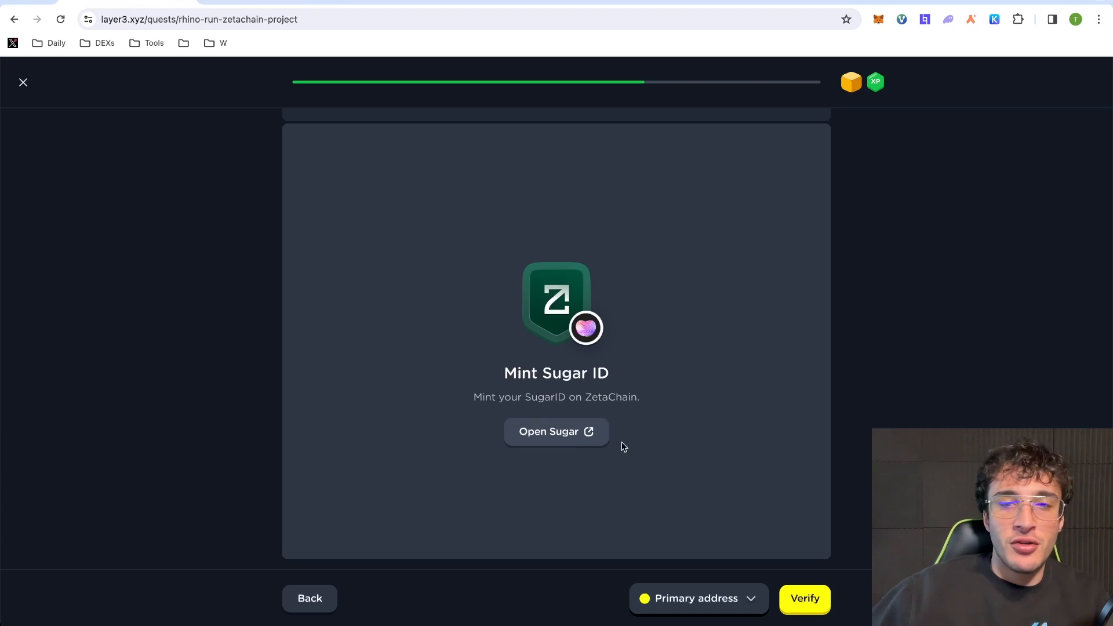
- Verify the Mint Sugar ID step and dismiss the sugars.zone login dialog
left_click(791, 595)
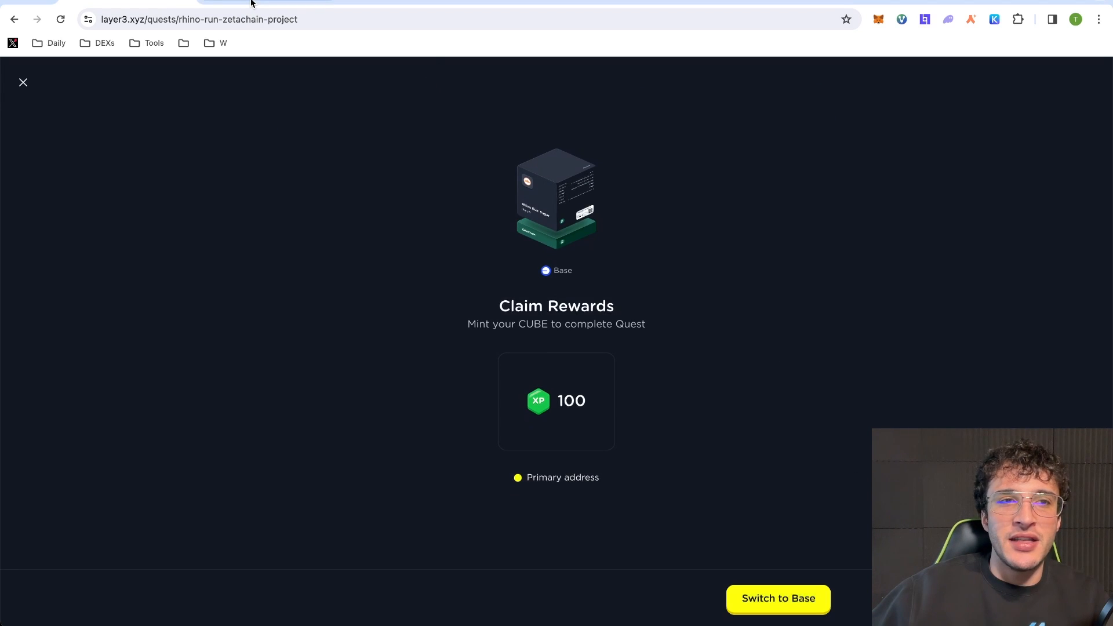
left_click(251, 3)
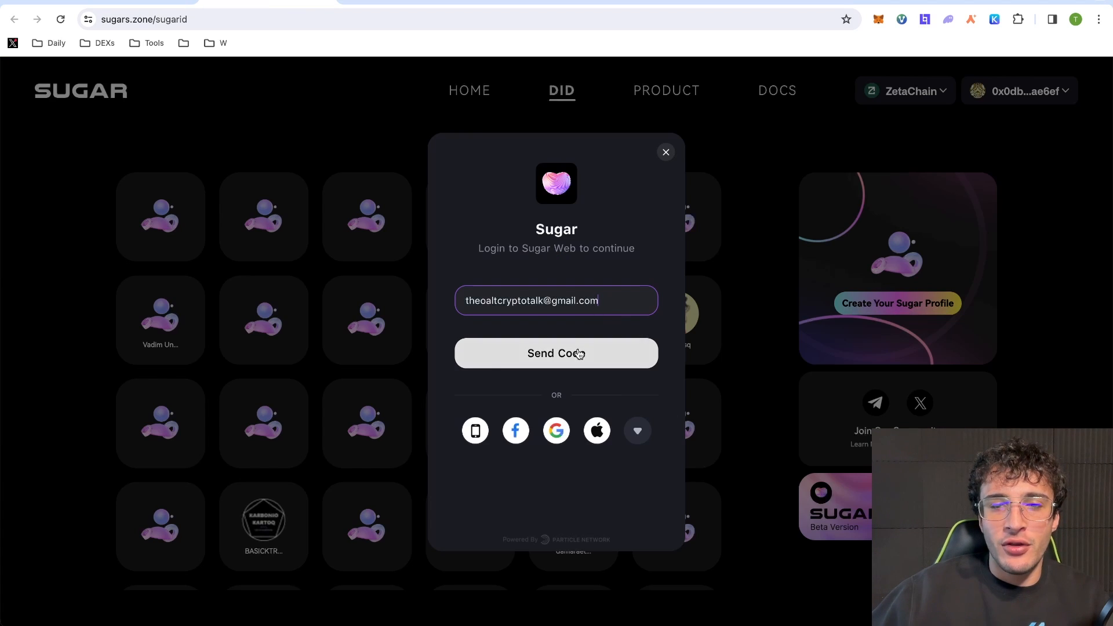
left_click(667, 153)
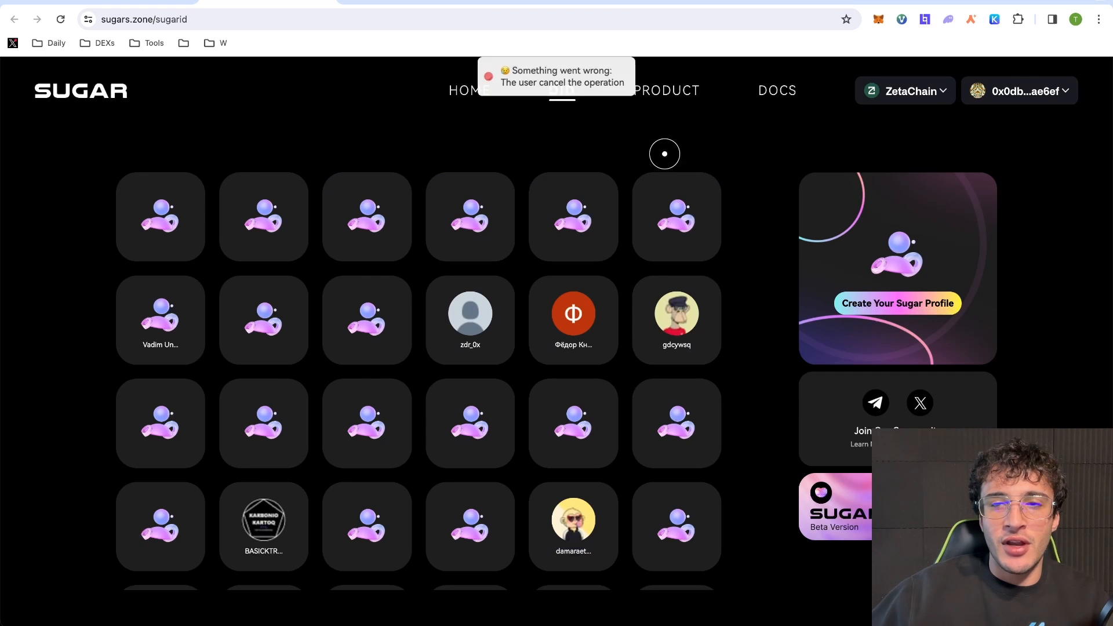
left_click(330, 1)
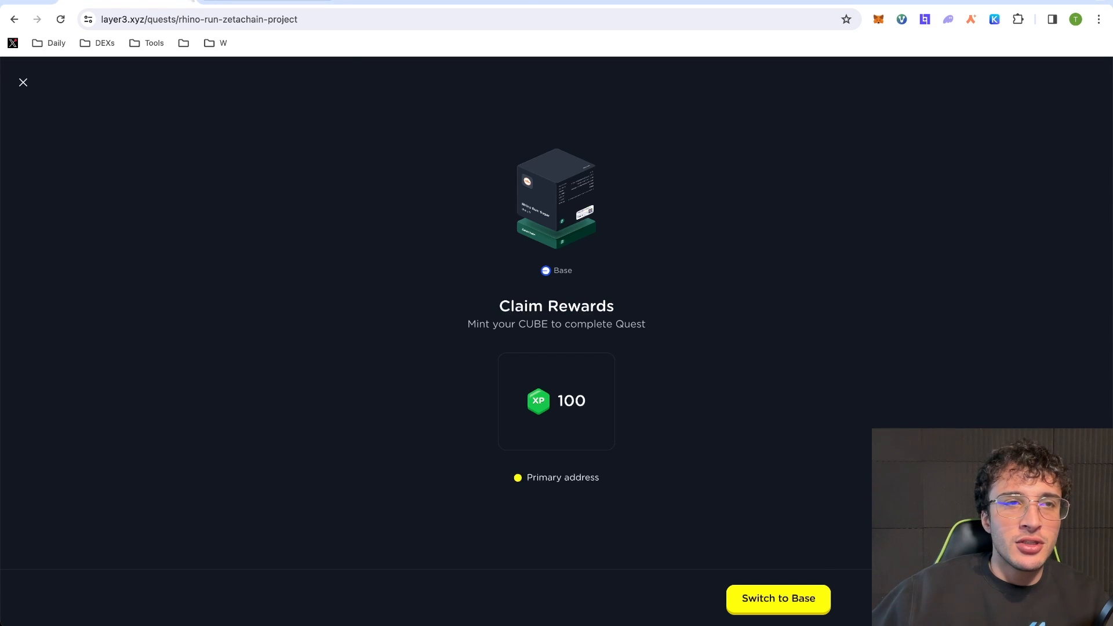
- Switch the Layer3 claim to Base and submit the CUBE mint transaction for Trezor signing
left_click(811, 597)
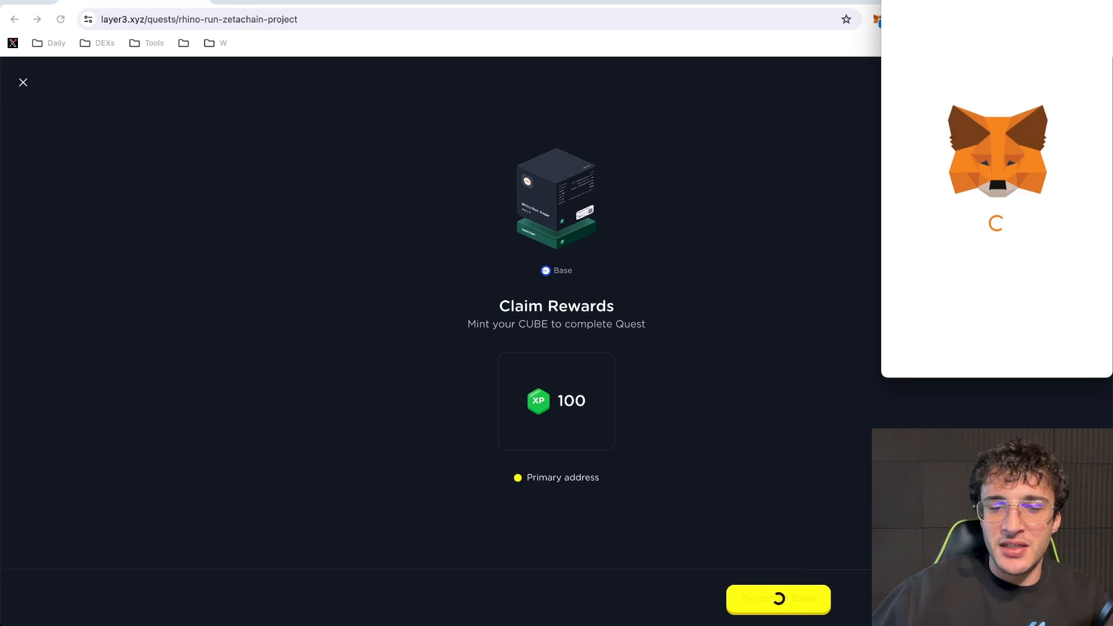
left_click(1050, 364)
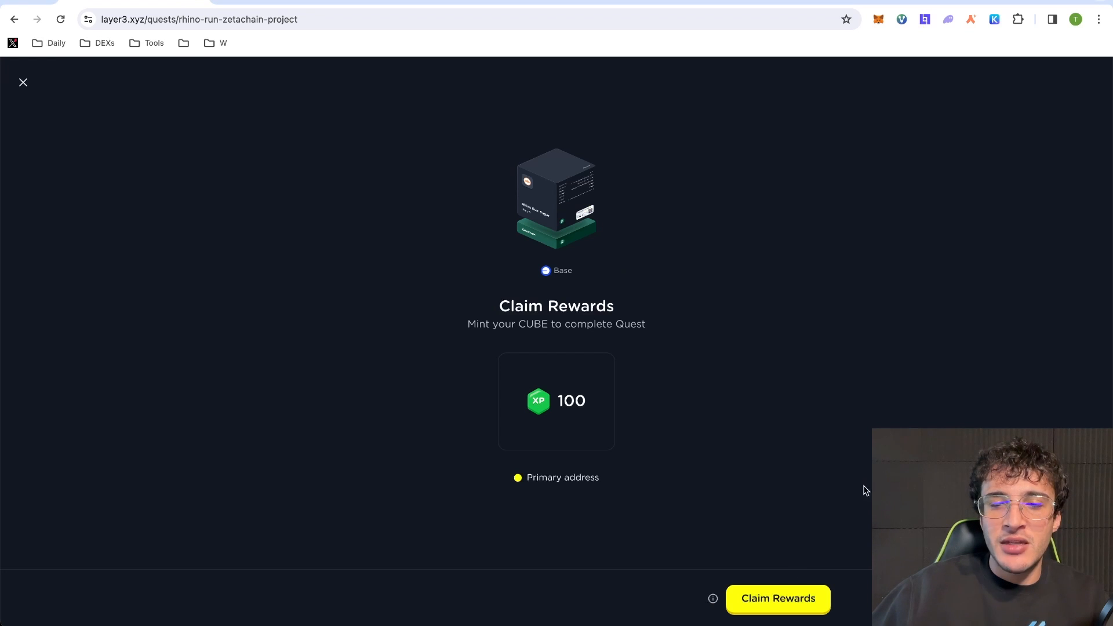
left_click(772, 599)
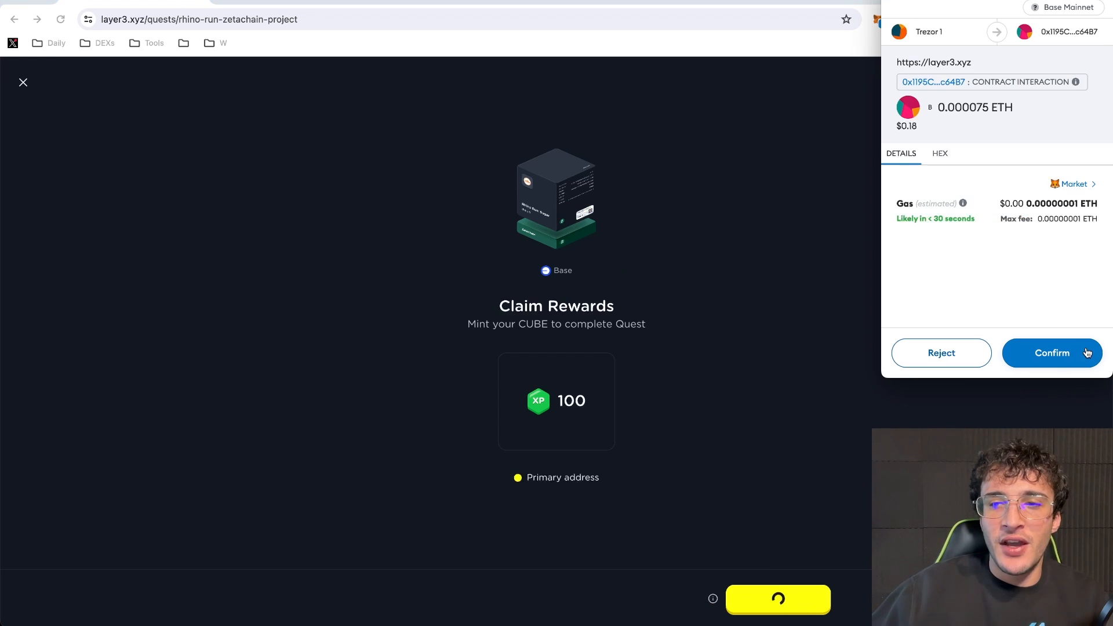
left_click(1064, 351)
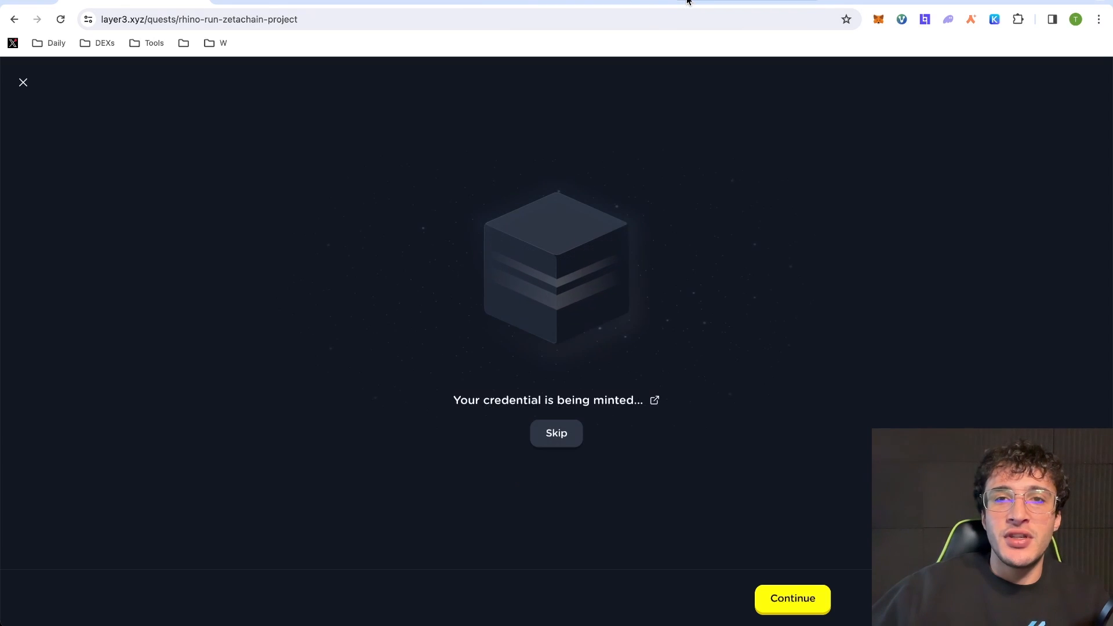
left_click(687, 2)
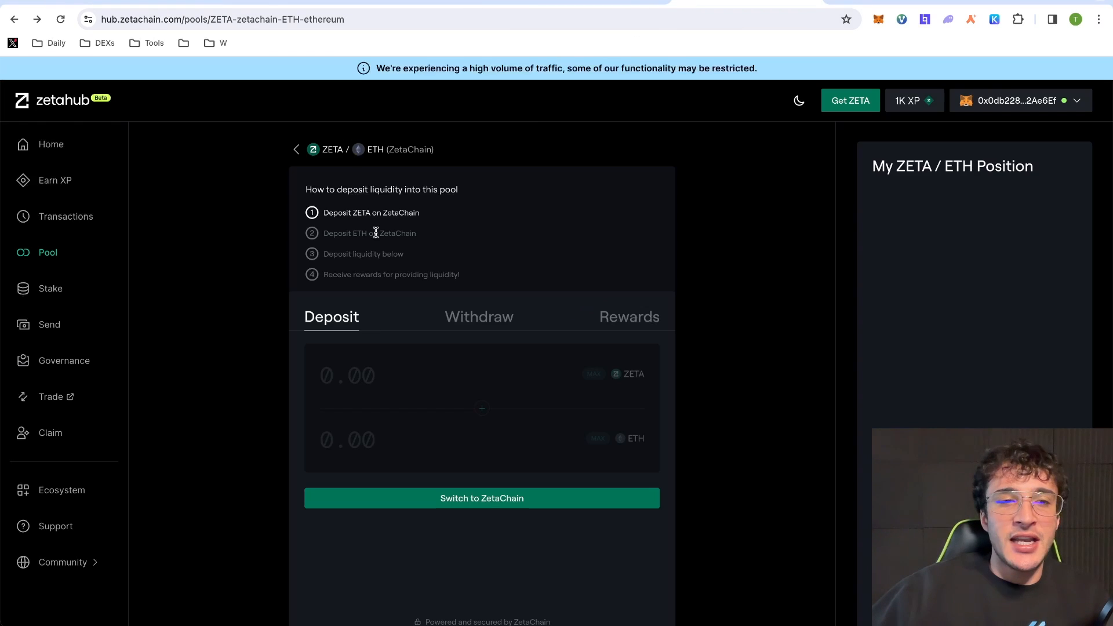
- Put ZetaHub's Earn XP dashboard on the ZetaChain network and refresh its XP activities
left_click(74, 186)
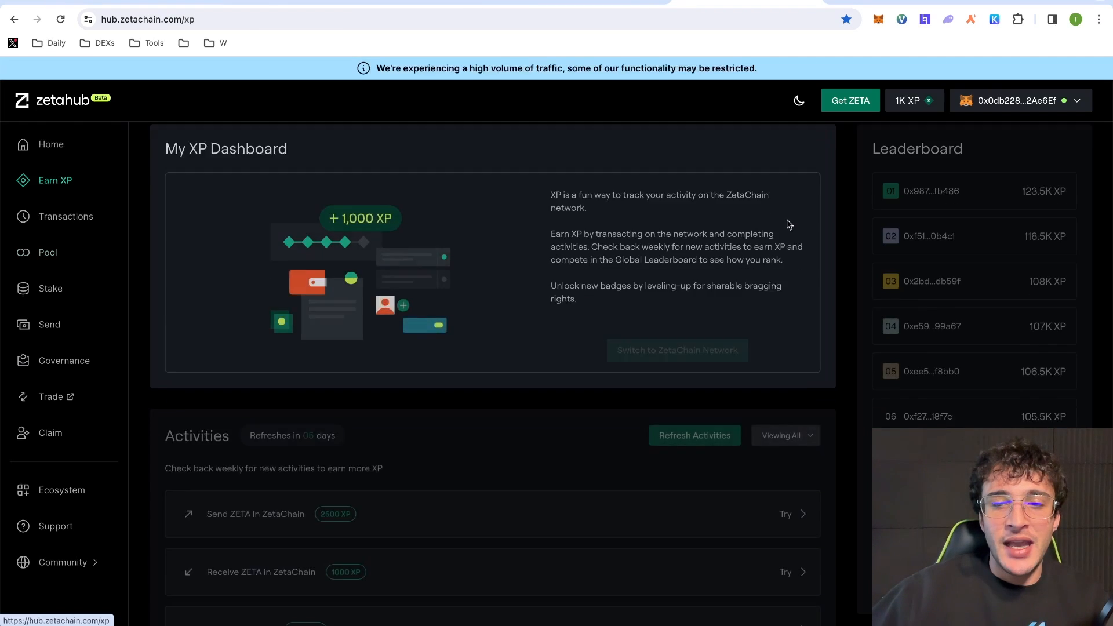
scroll(803, 355, "down", 2)
left_click(713, 229)
left_click(1054, 353)
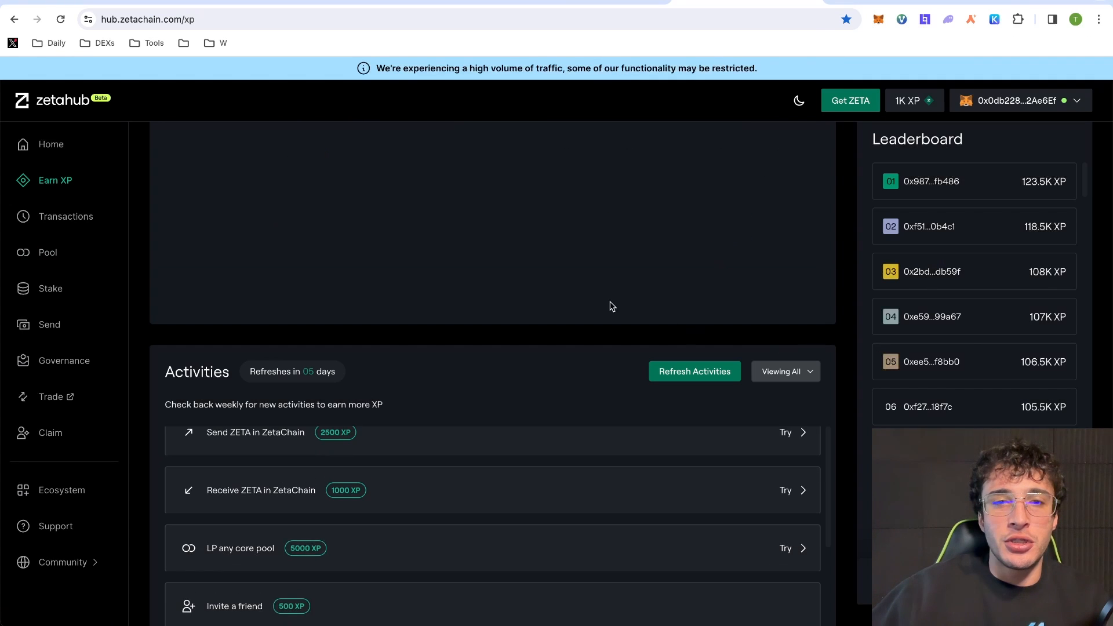
left_click(733, 372)
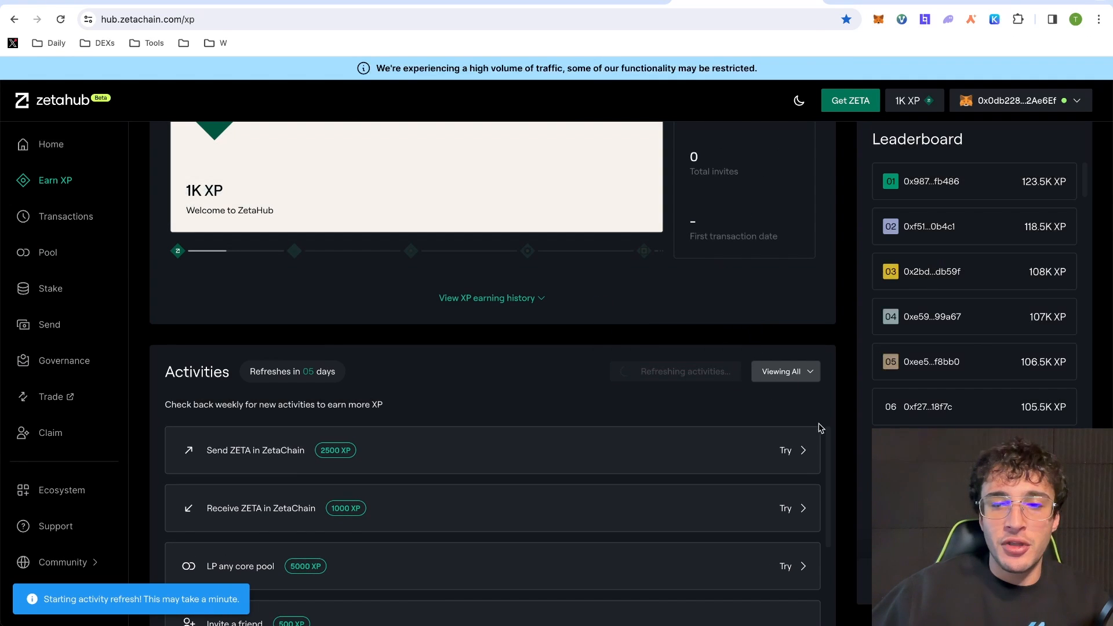
scroll(820, 428, "down", 3)
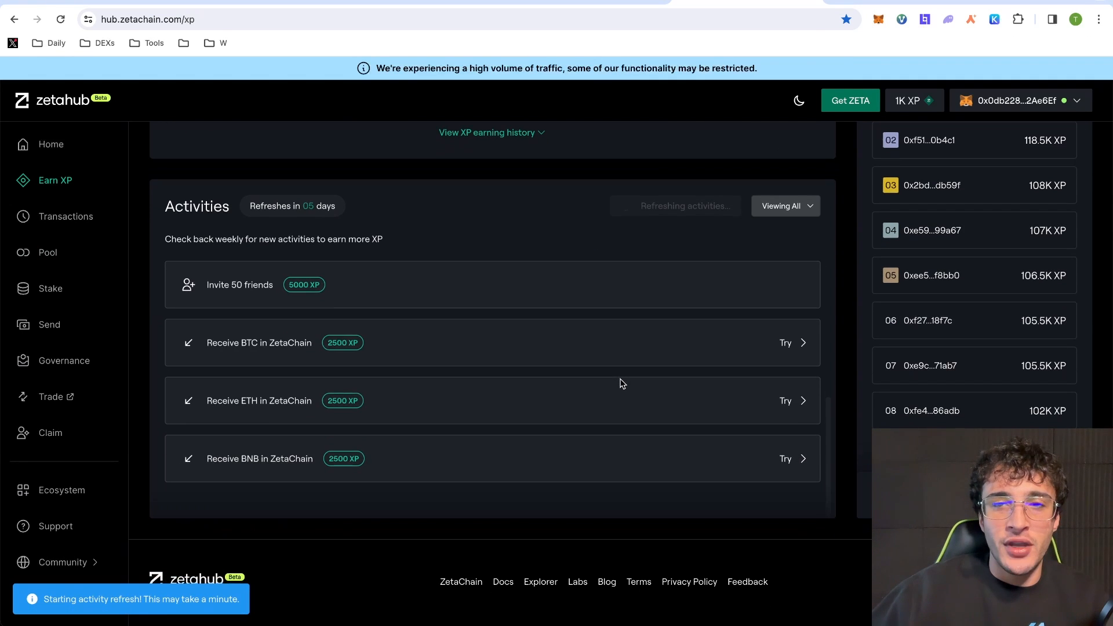
scroll(622, 384, "up", 5)
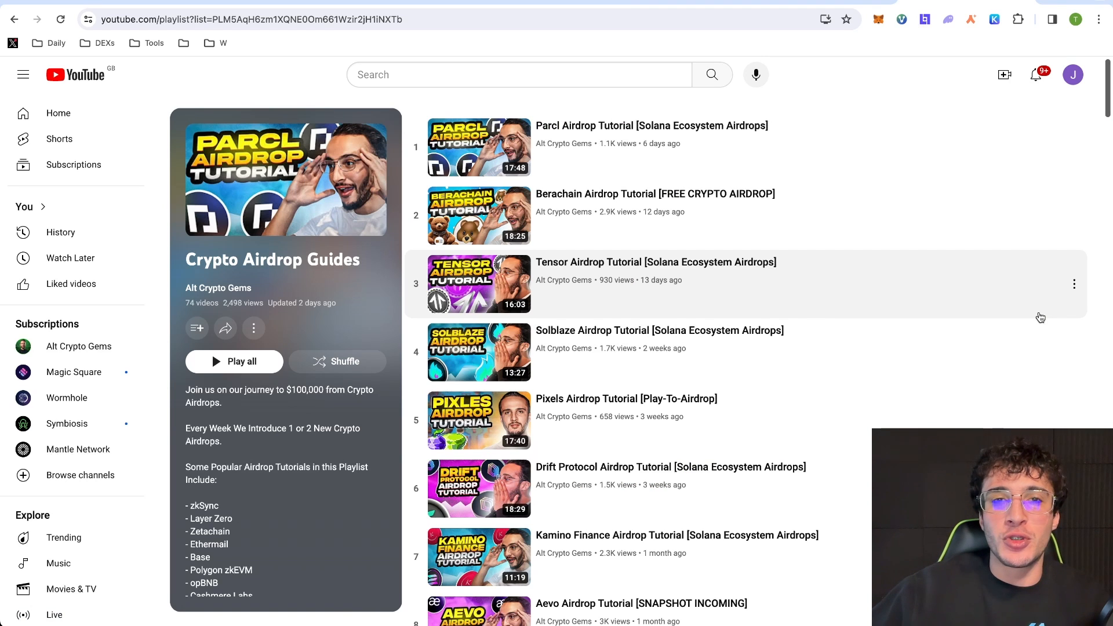
scroll(1042, 316, "down", 3)
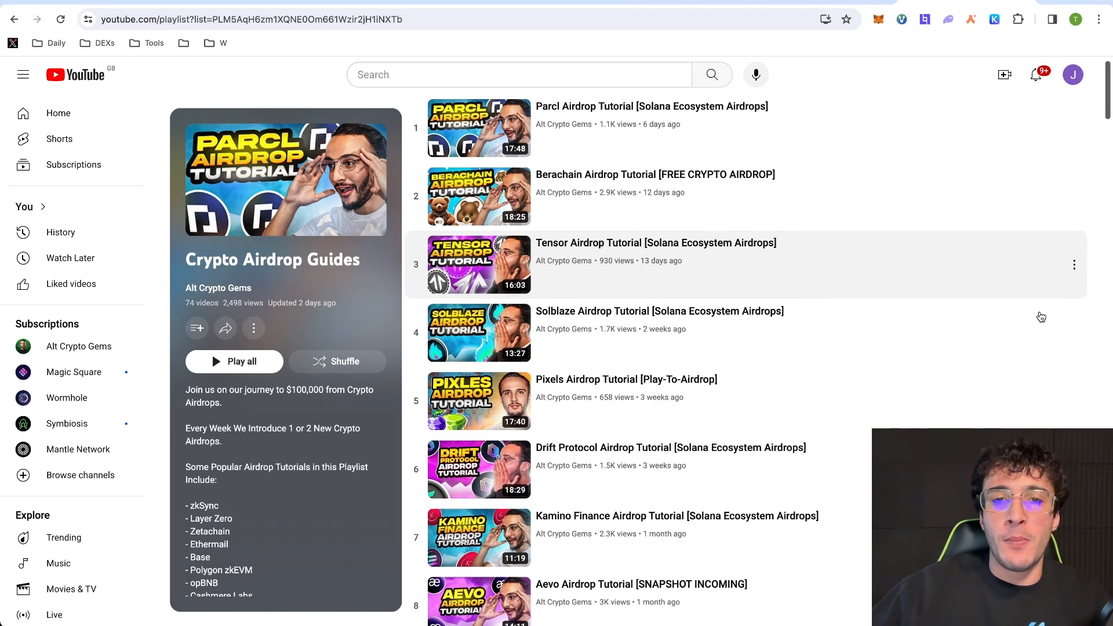
scroll(1044, 315, "down", 3)
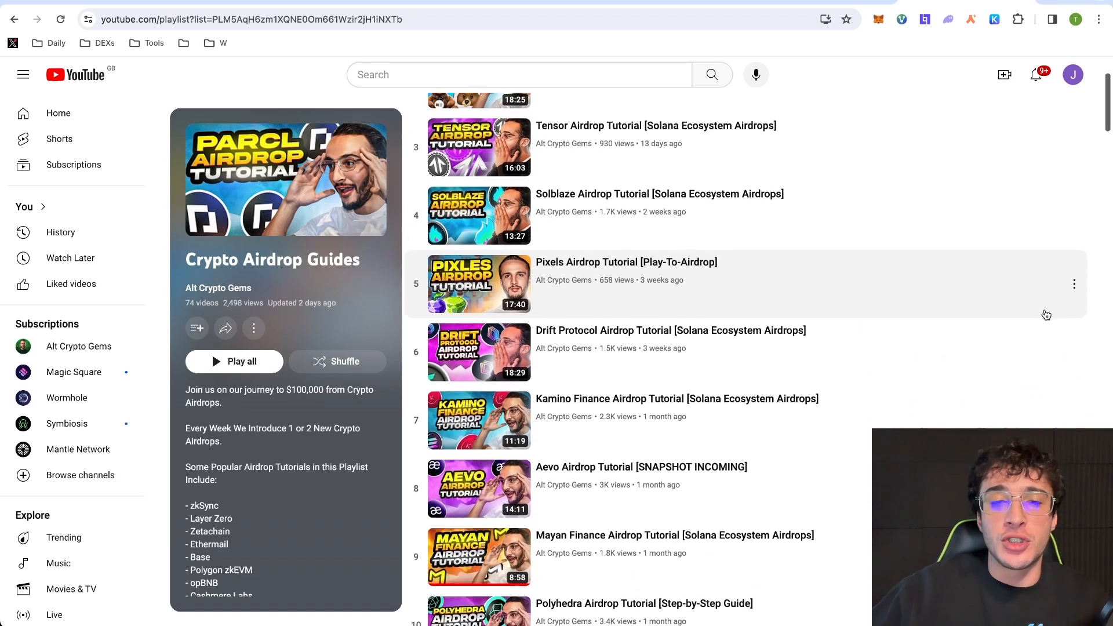
scroll(1047, 314, "down", 2)
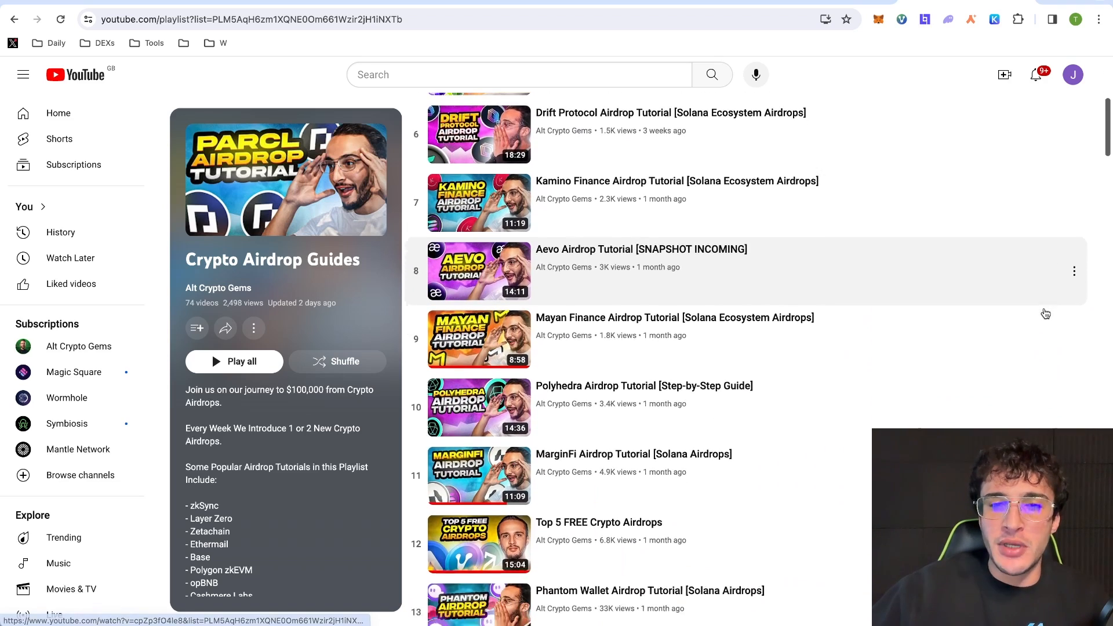
scroll(1045, 313, "down", 3)
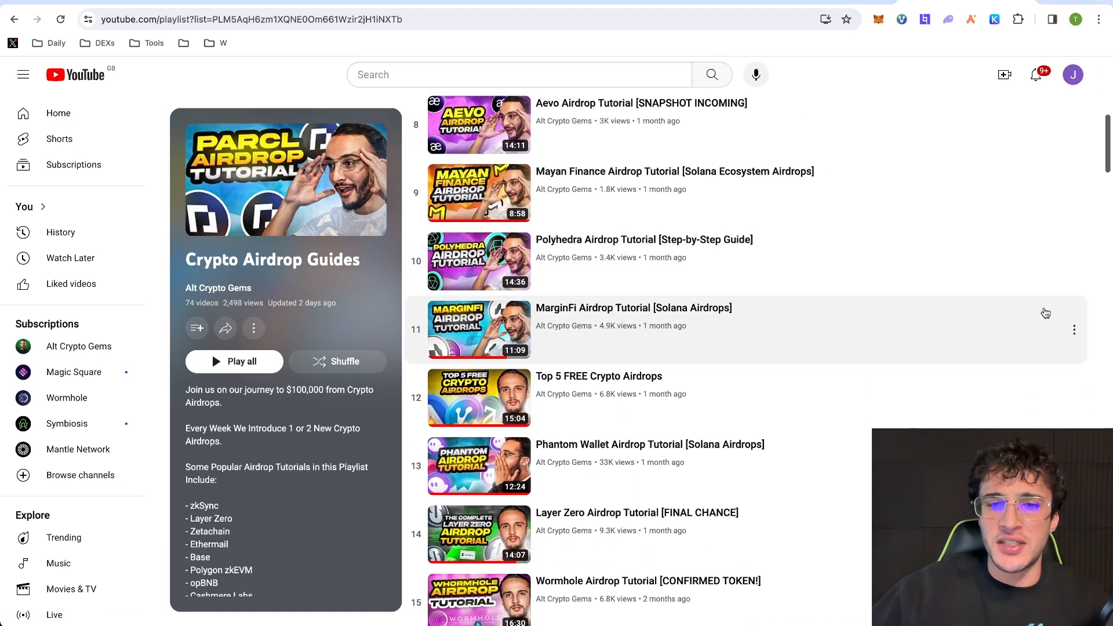
scroll(1032, 308, "down", 4)
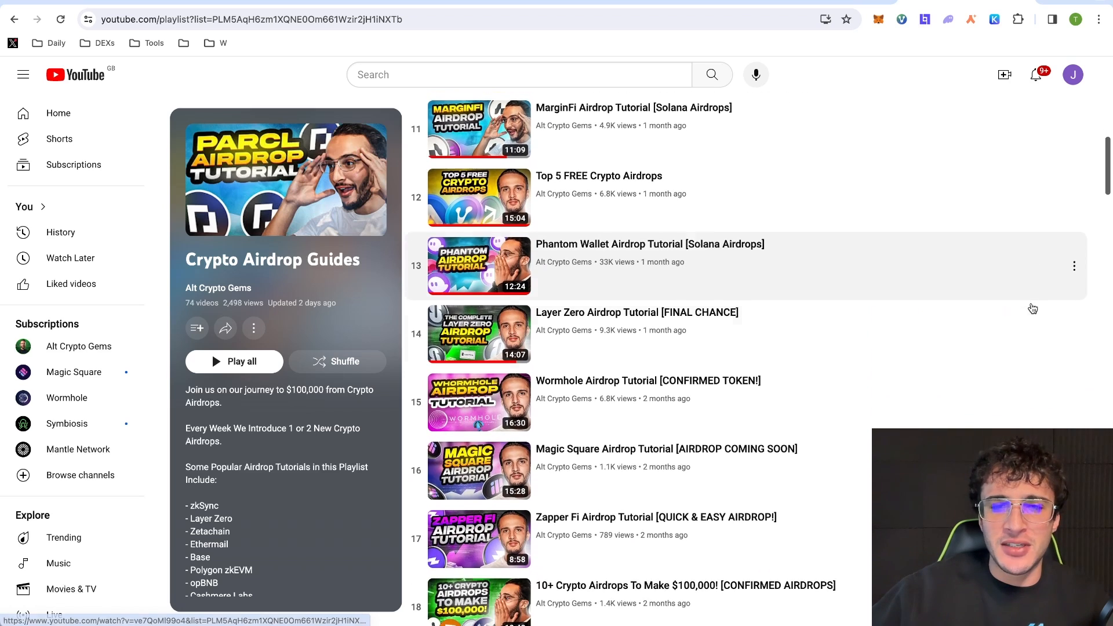
scroll(1033, 307, "down", 2)
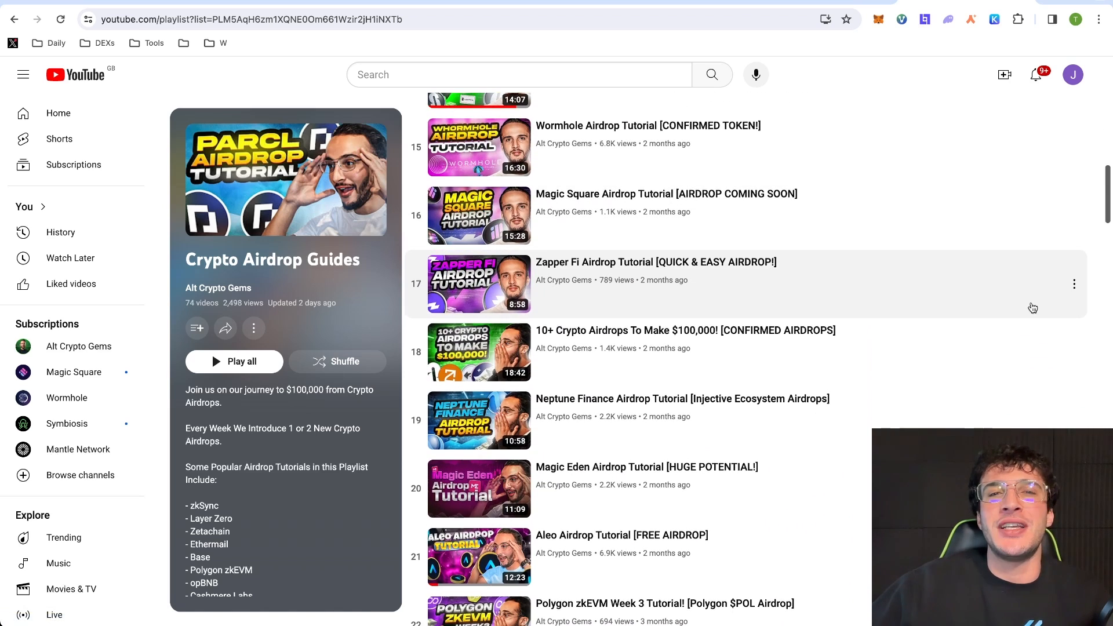
scroll(937, 250, "up", 15)
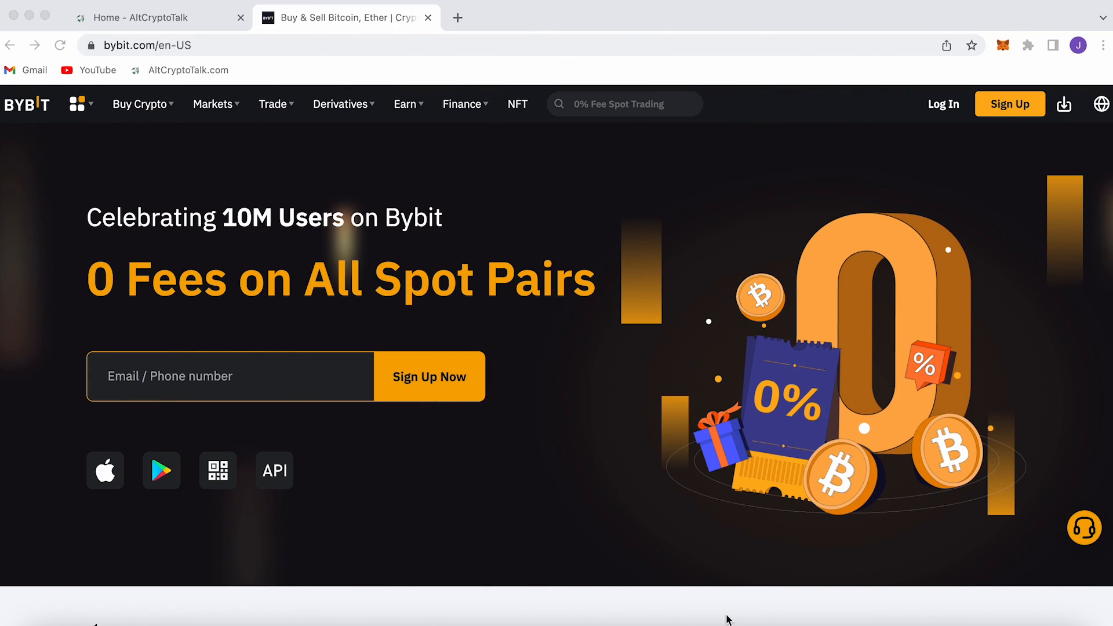
- Scroll Bybit's homepage down to the Your Complimentary Welcome Gift sign-up rewards section
scroll(728, 619, "down", 4)
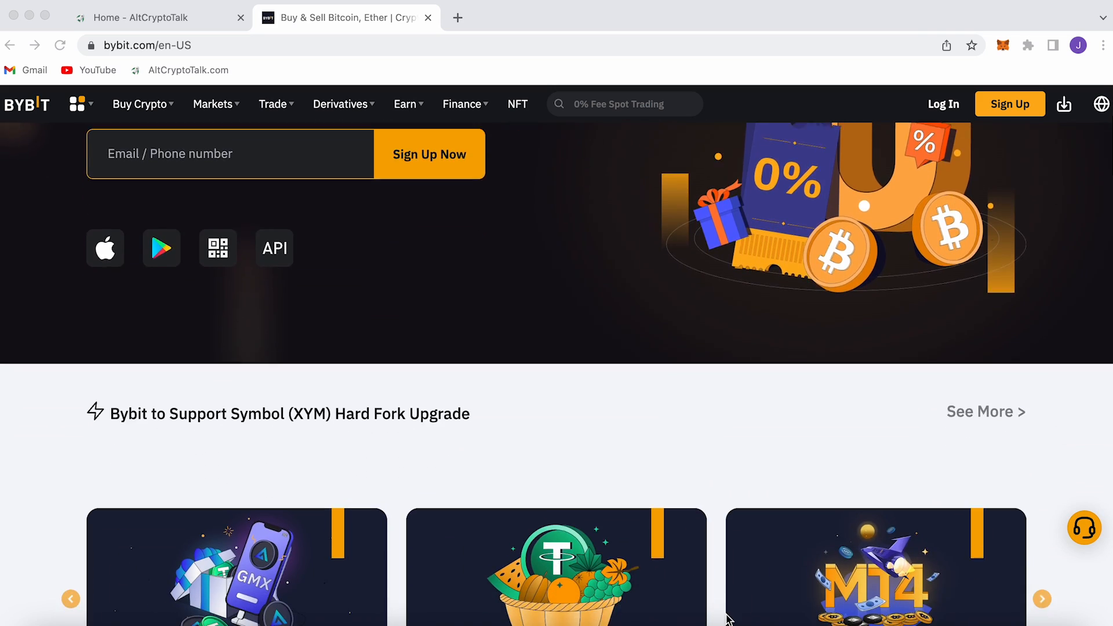
scroll(728, 619, "down", 6)
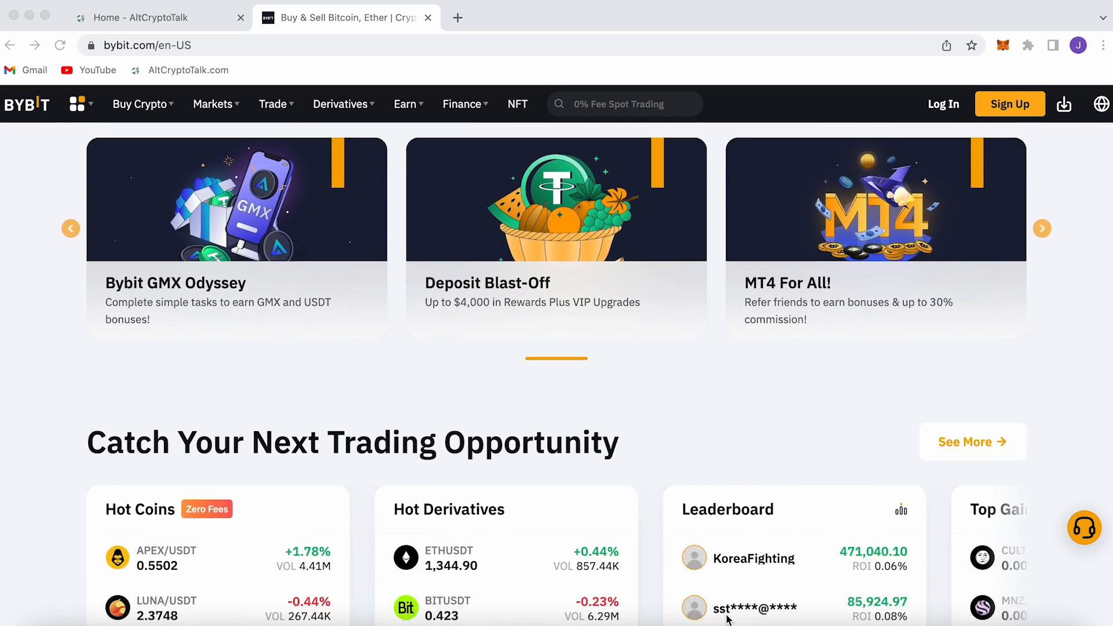
scroll(728, 619, "down", 10)
scroll(728, 619, "down", 7)
scroll(728, 619, "down", 7)
scroll(728, 619, "down", 8)
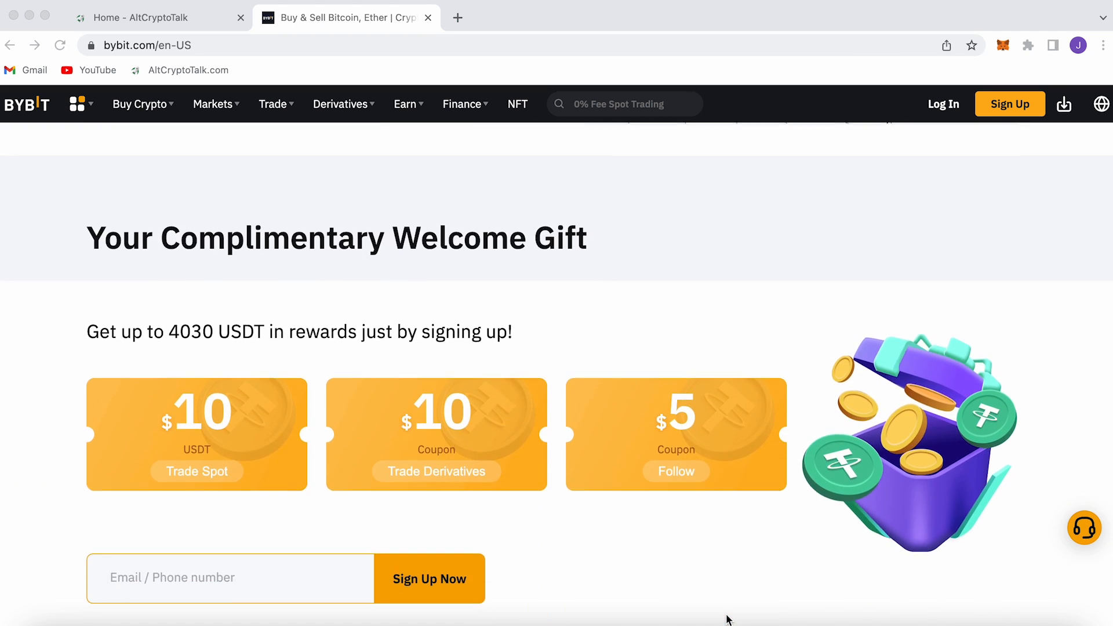
scroll(728, 619, "down", 1)
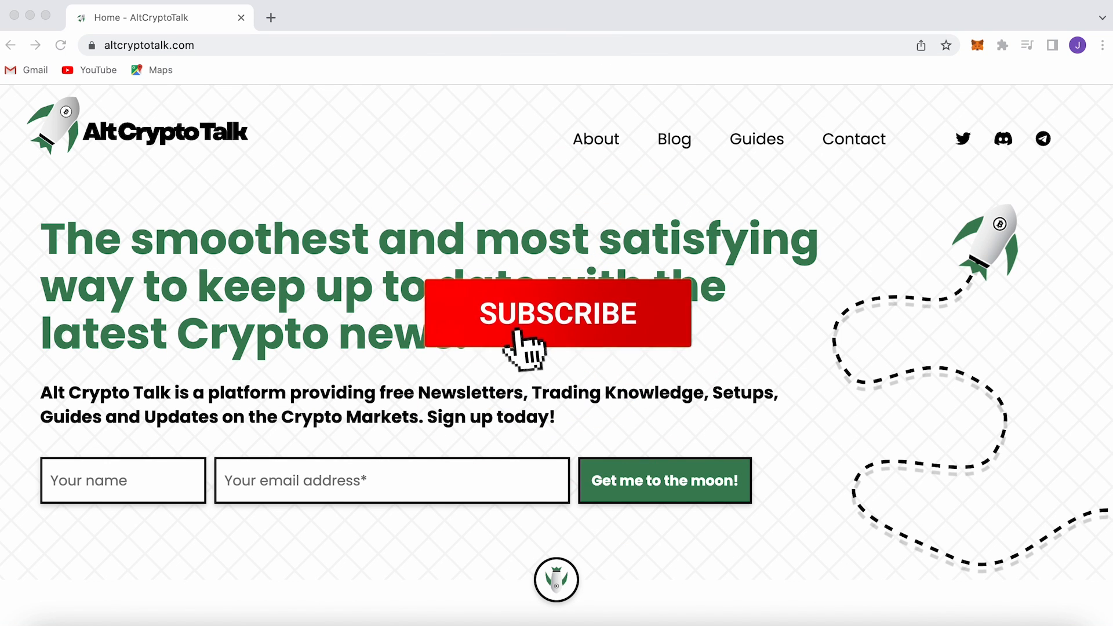
- Go to AltCryptoTalk's Crypto Guides page, accept the cookie notice, and browse the guides list
left_click(755, 150)
scroll(777, 232, "down", 3)
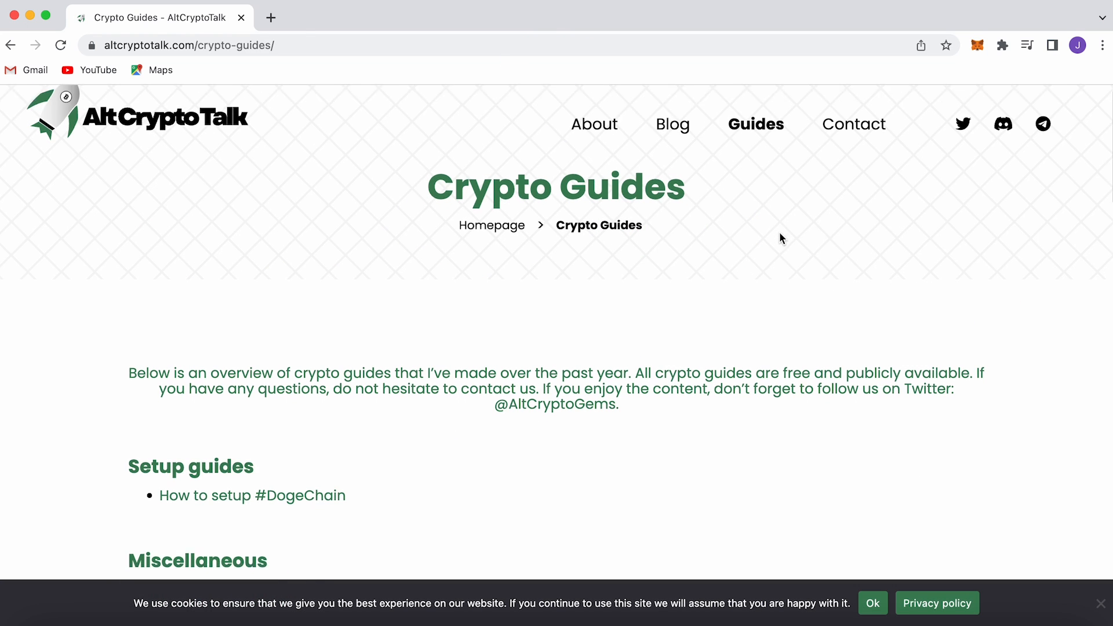
left_click(873, 603)
scroll(849, 519, "down", 2)
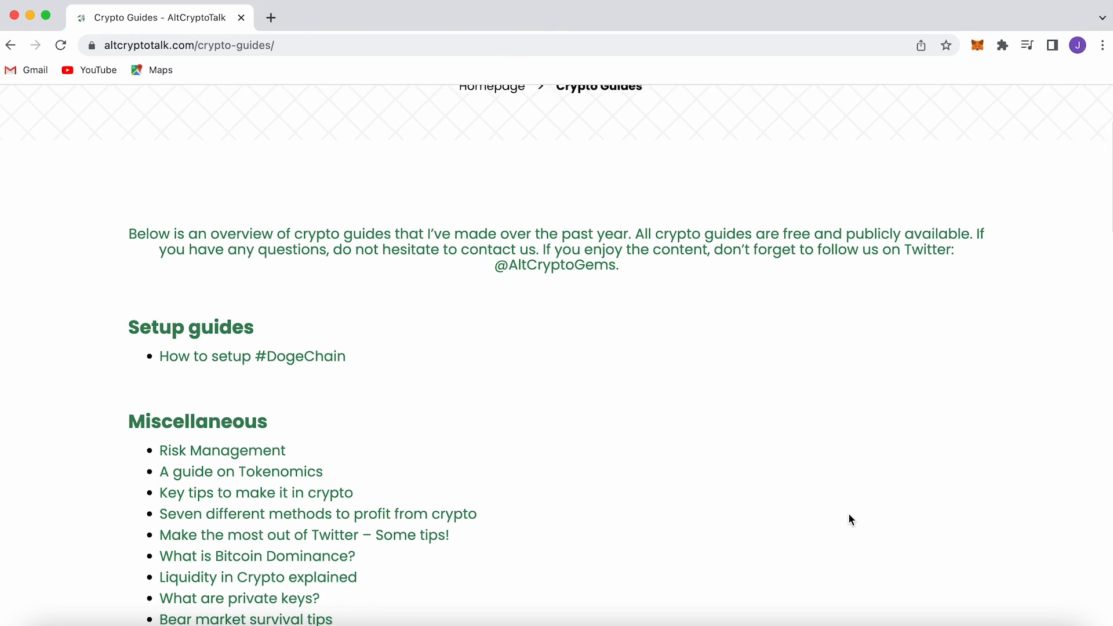
scroll(850, 520, "down", 5)
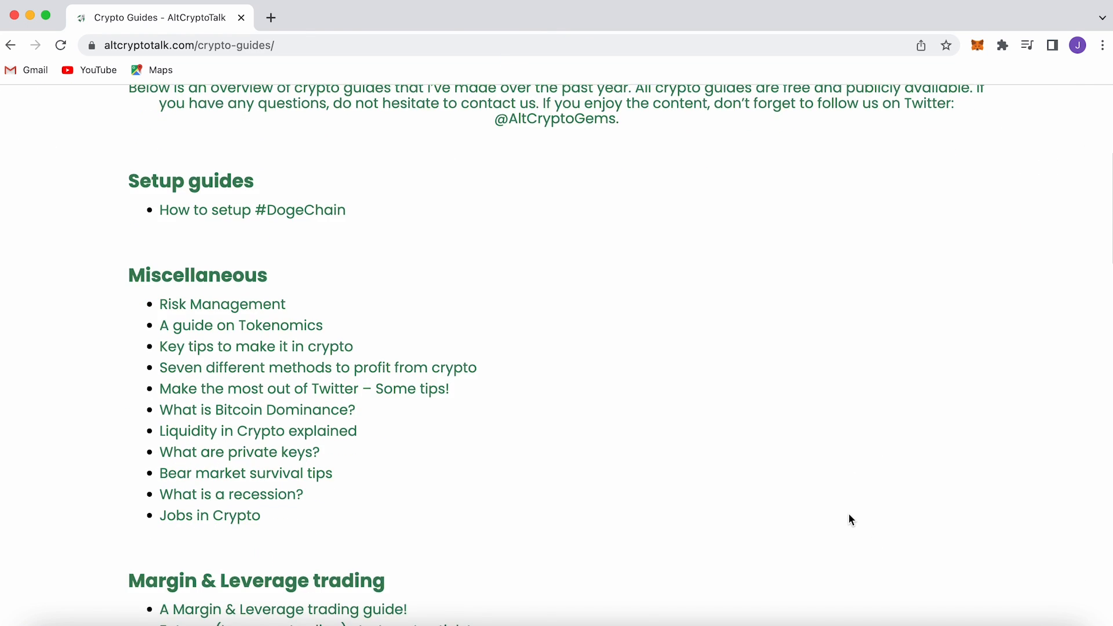
scroll(850, 519, "down", 10)
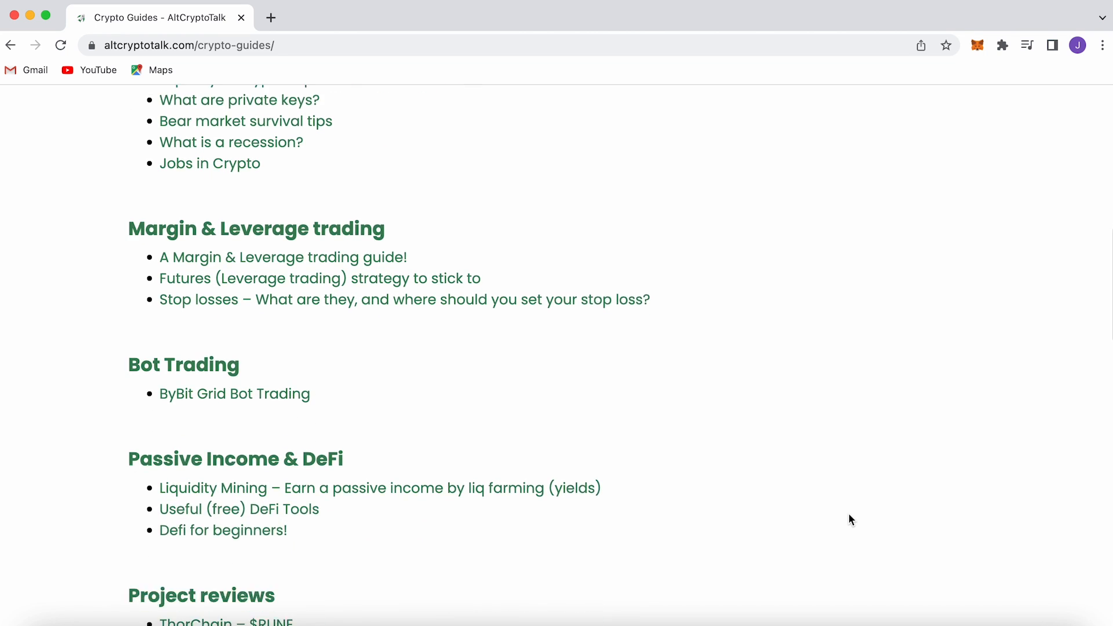
scroll(849, 514, "down", 5)
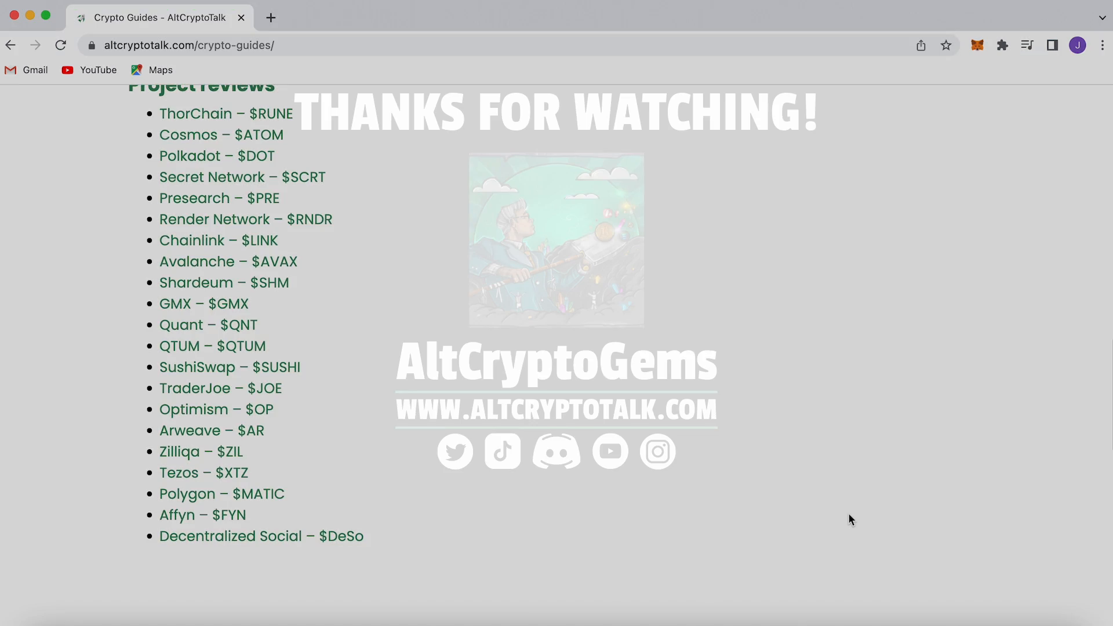